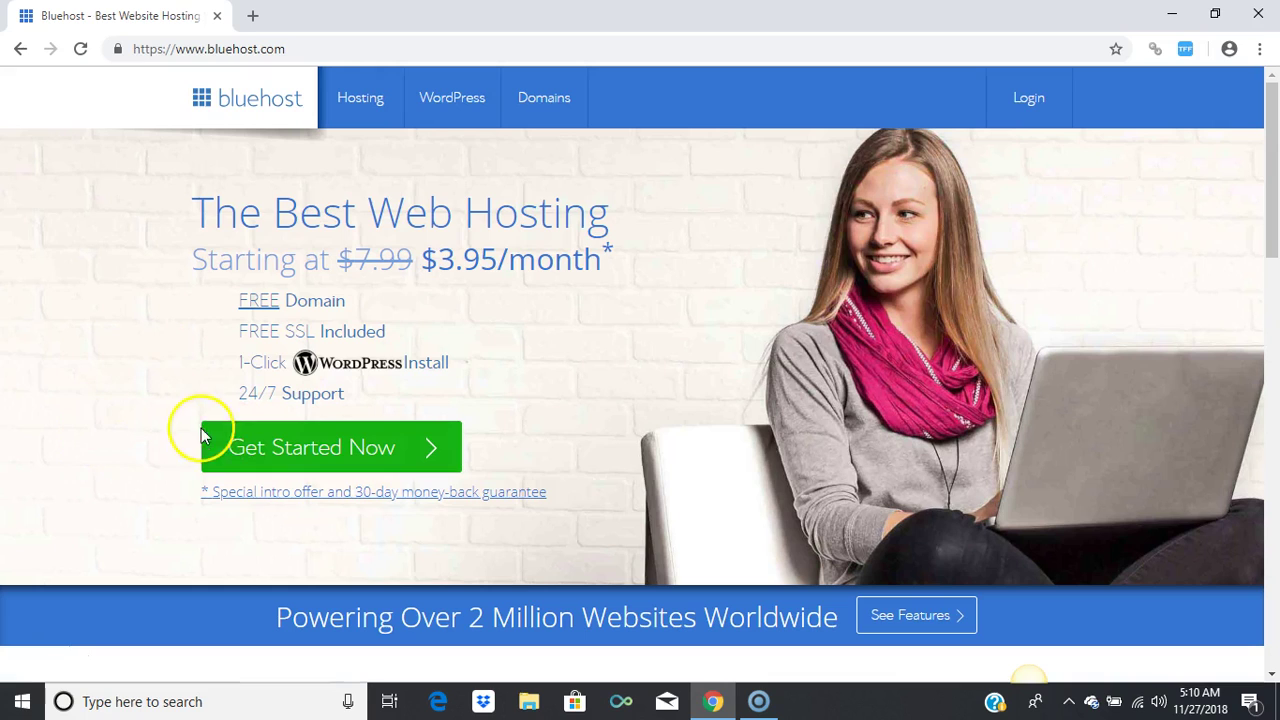
Start the Bluehost hosting signup with the Get Started Now button.
click(257, 451)
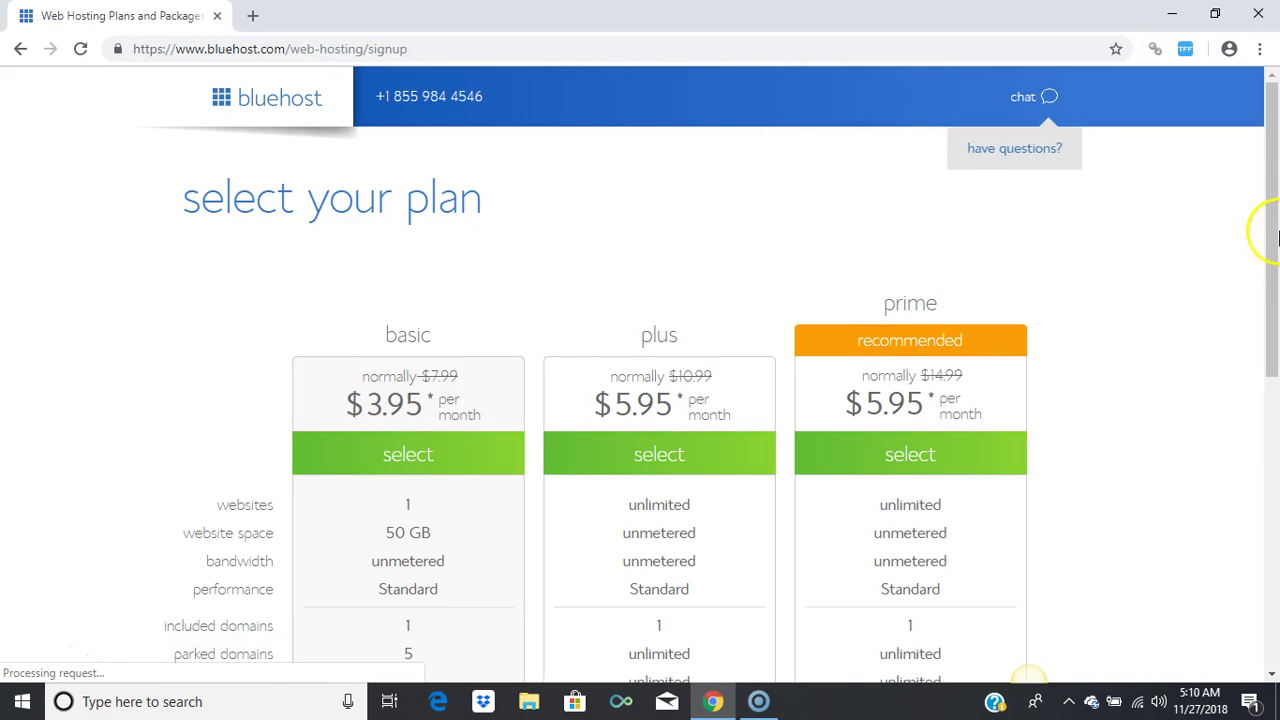
Compare basic, plus and choice plus websites, storage, parked domains and subdomains in the plan table.
drag(1270, 190, 1270, 248)
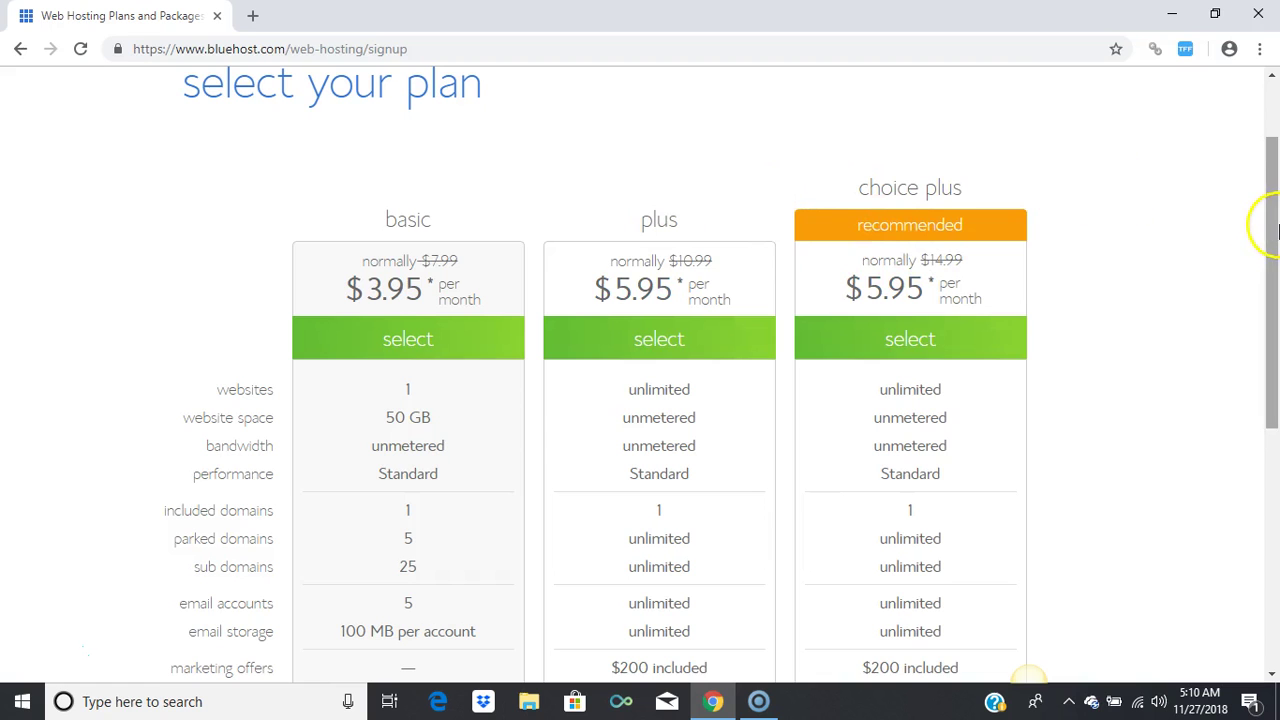
drag(1266, 214, 1266, 274)
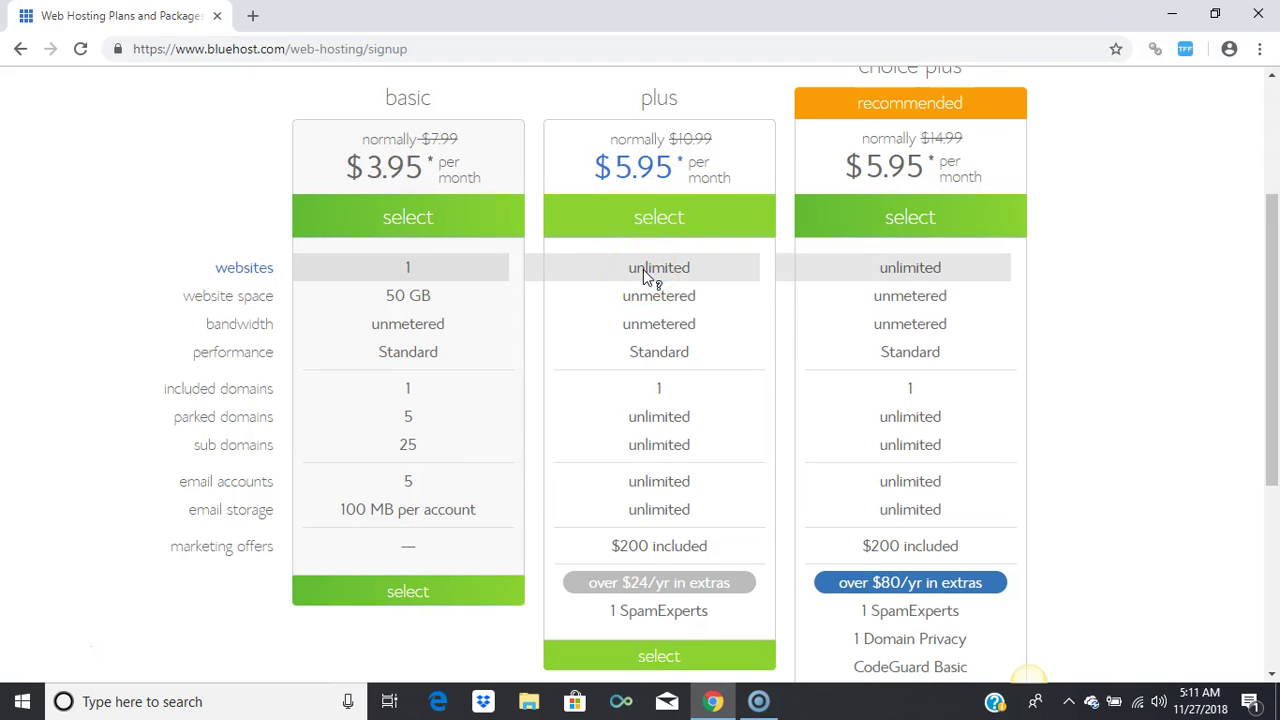
click(641, 302)
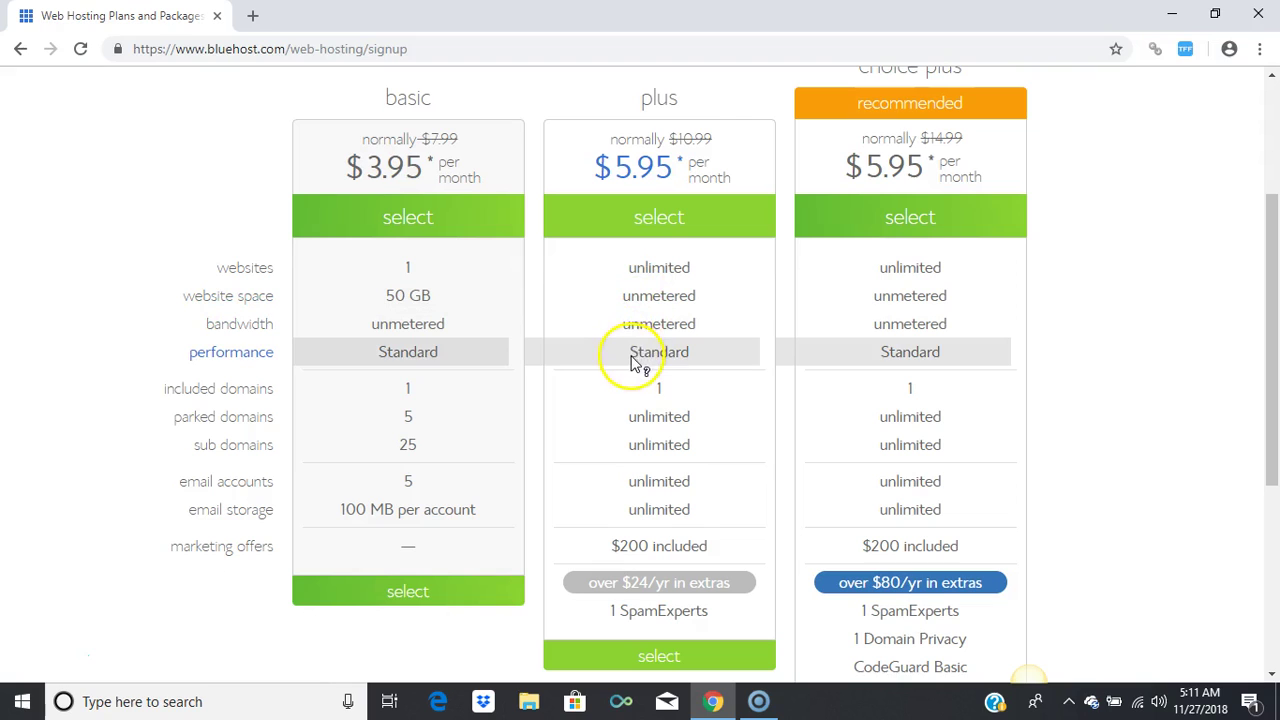
click(662, 413)
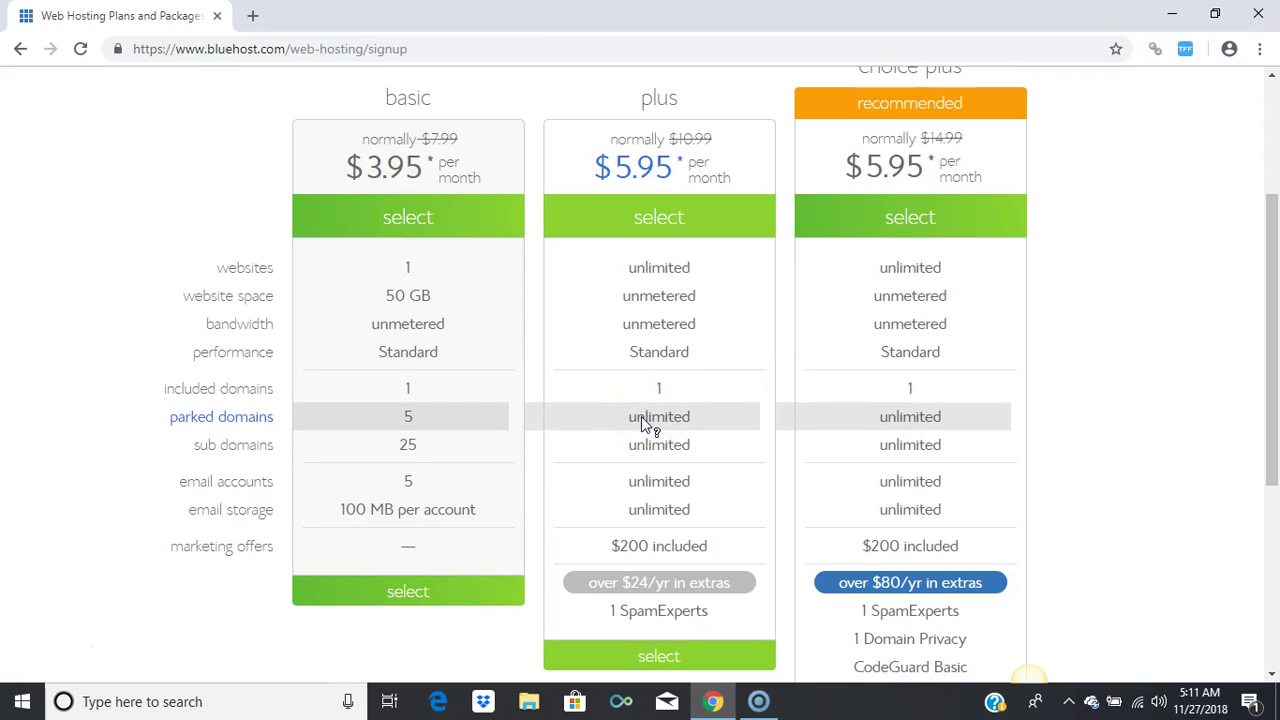
click(665, 302)
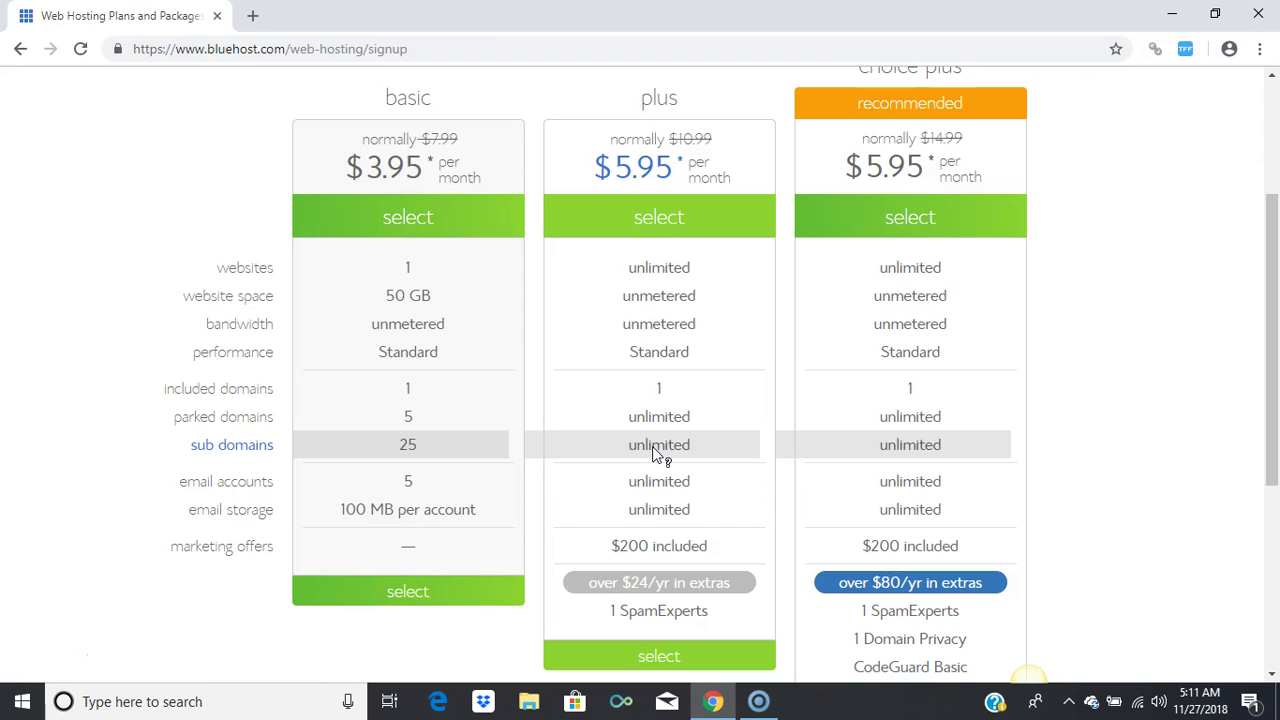
click(651, 480)
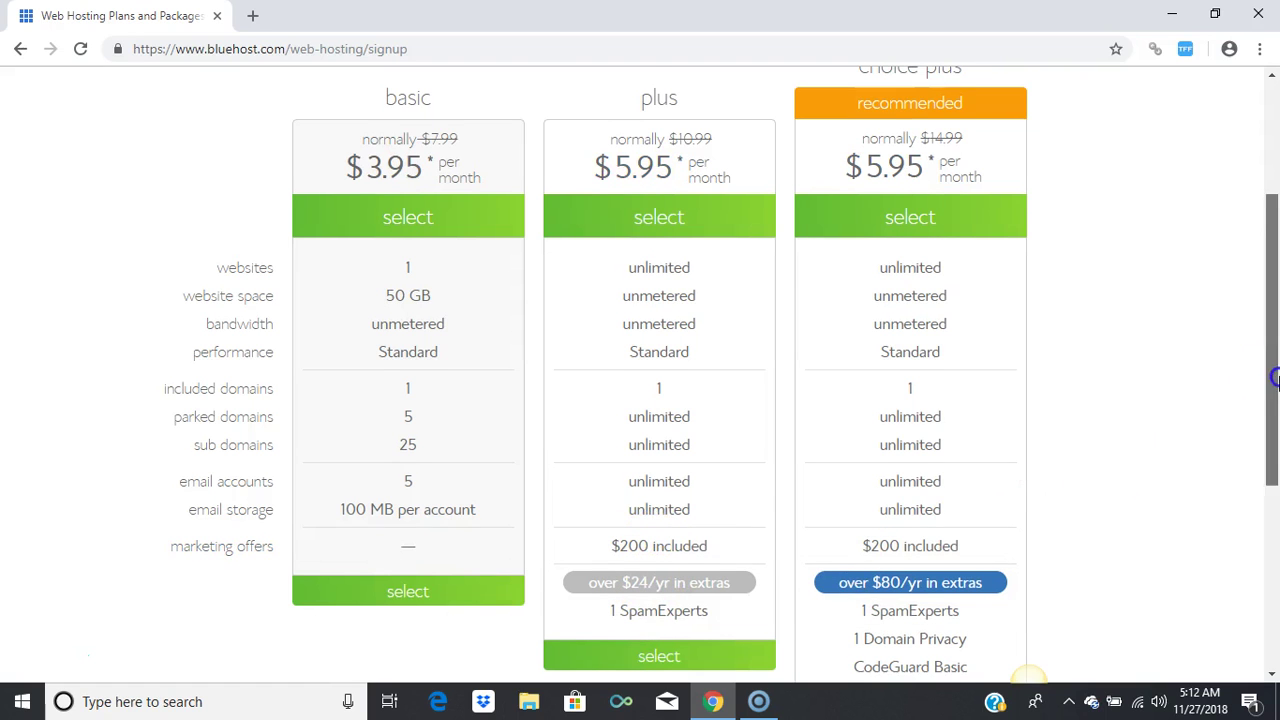
scroll(1274, 410, down, 1)
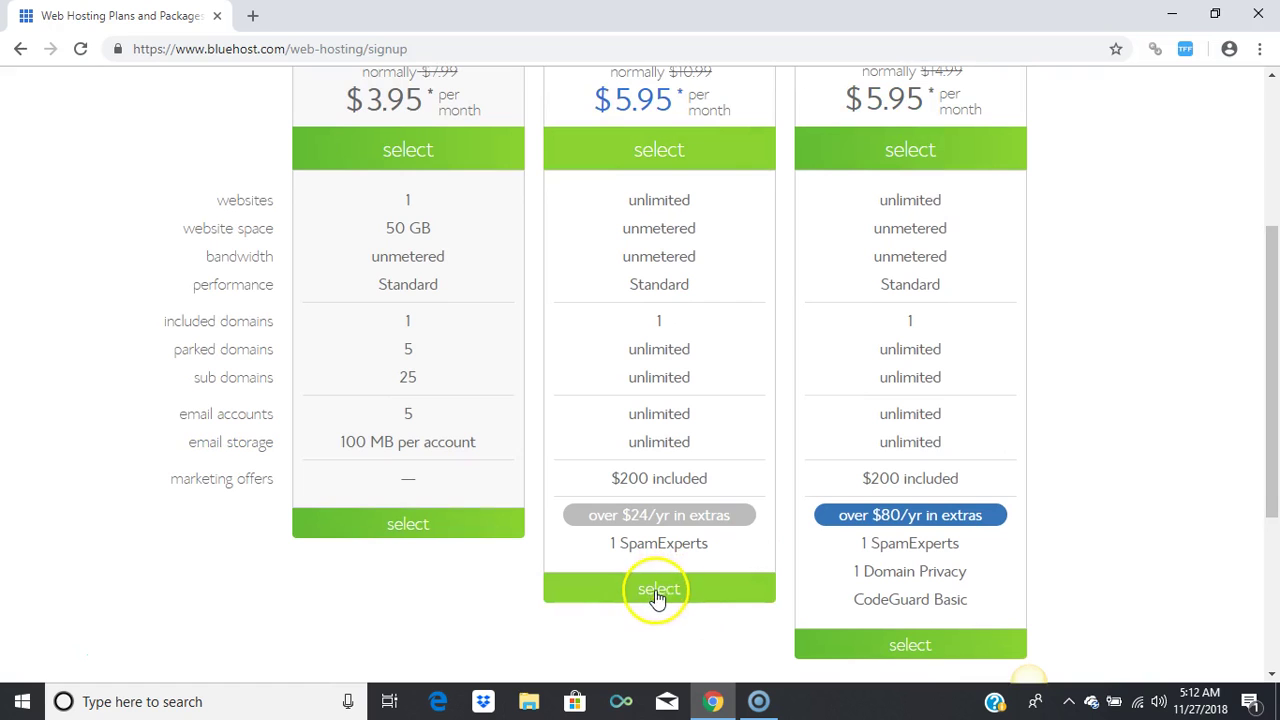
Select the plus hosting plan to reach the sign up now domain page.
click(656, 590)
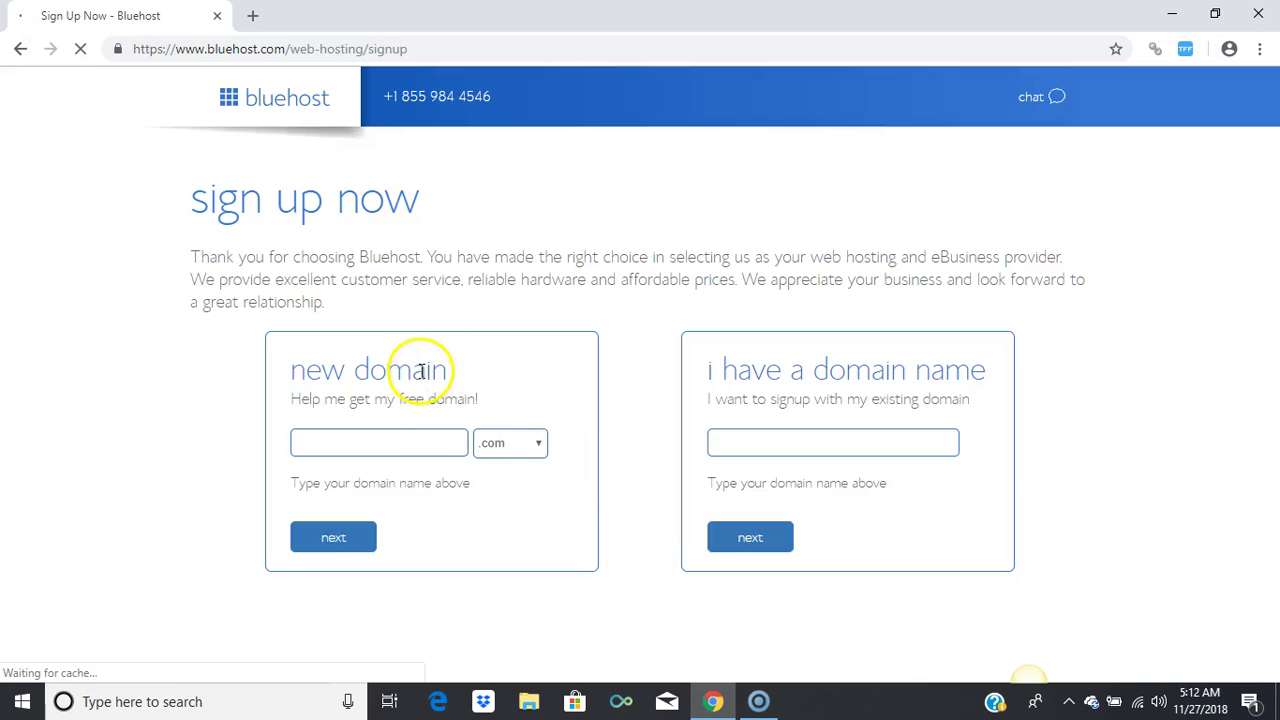
click(382, 440)
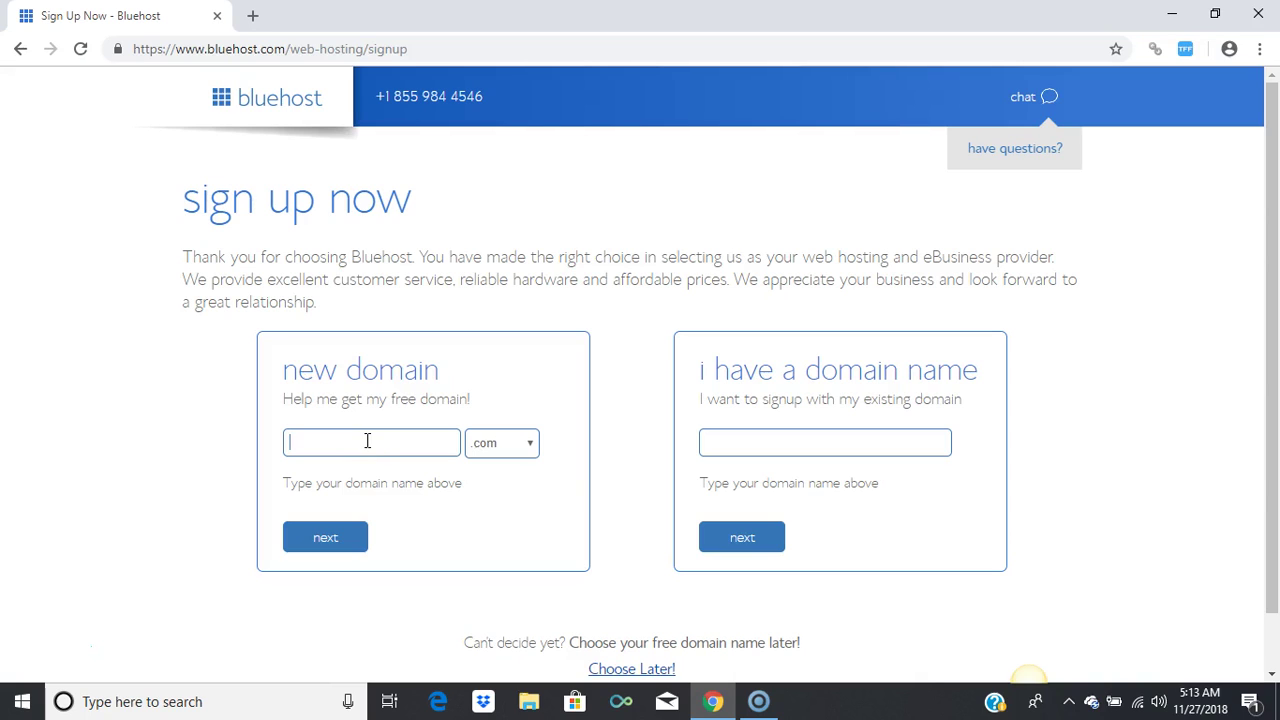
Enter 'mycarthoughts' as the new free domain, submit it, then return to the signup page.
click(367, 440)
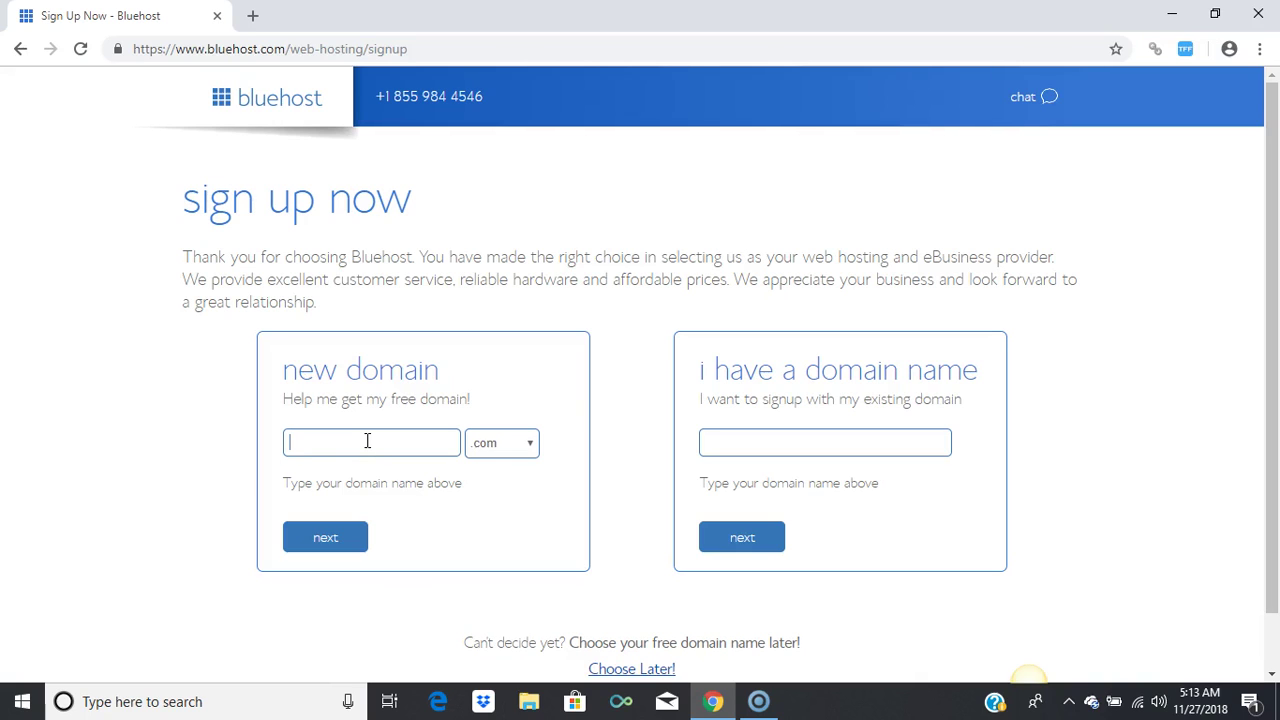
click(349, 443)
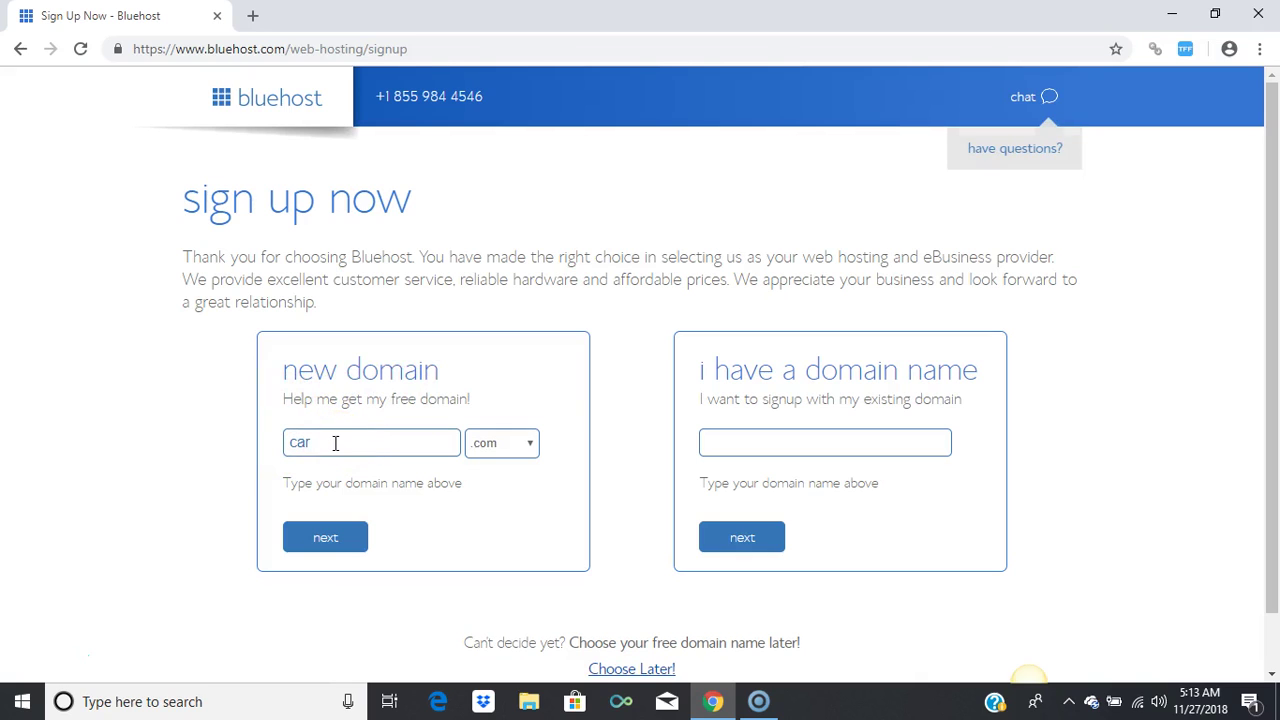
drag(335, 443, 293, 441)
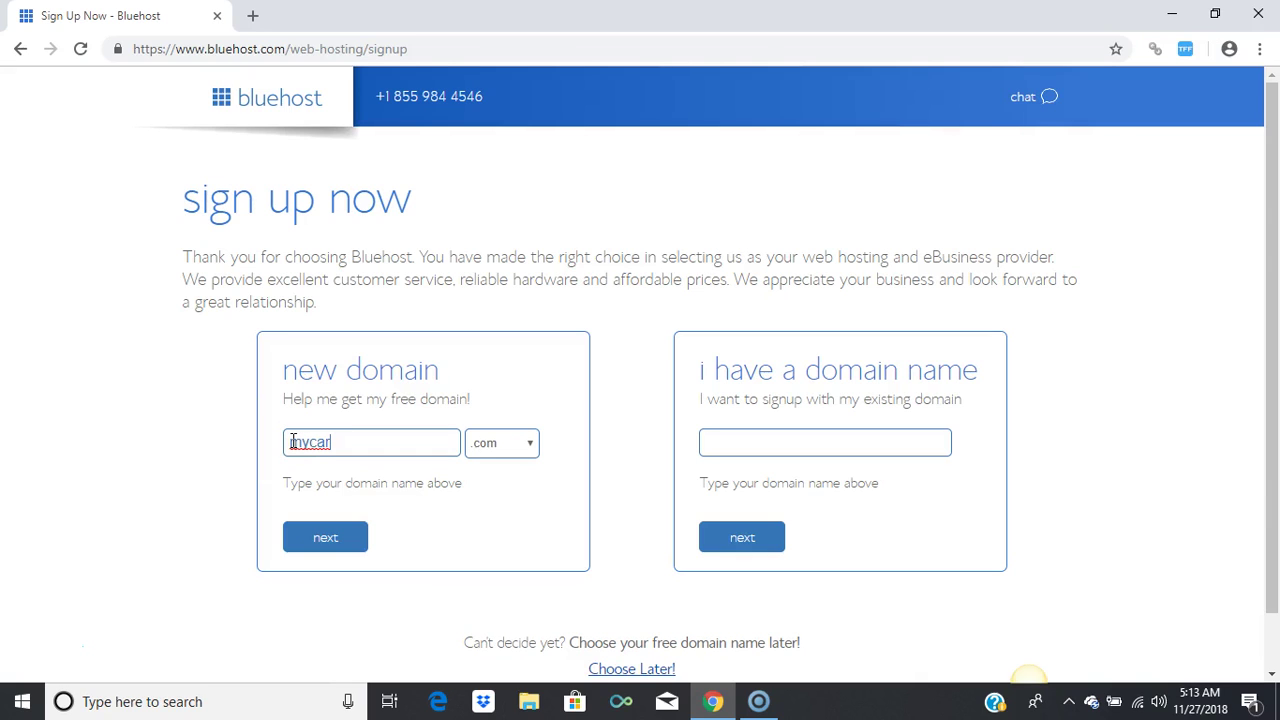
click(280, 443)
text(thoughts)
click(326, 545)
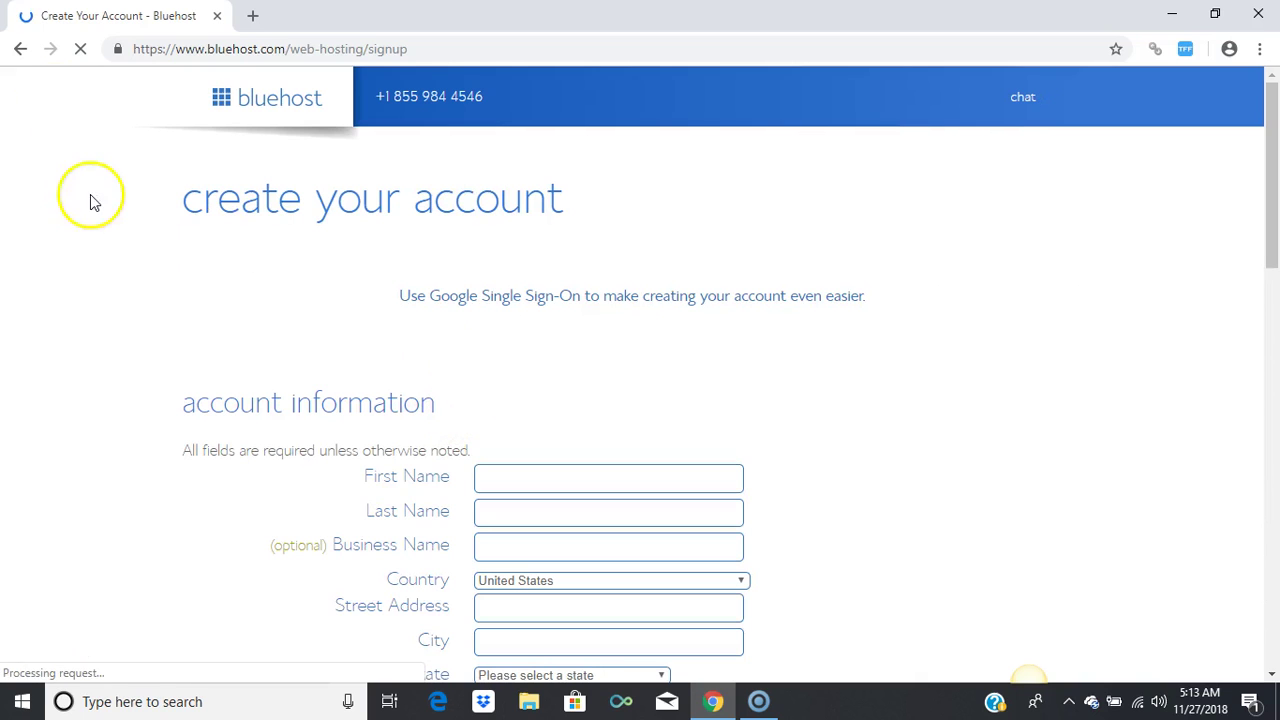
click(18, 55)
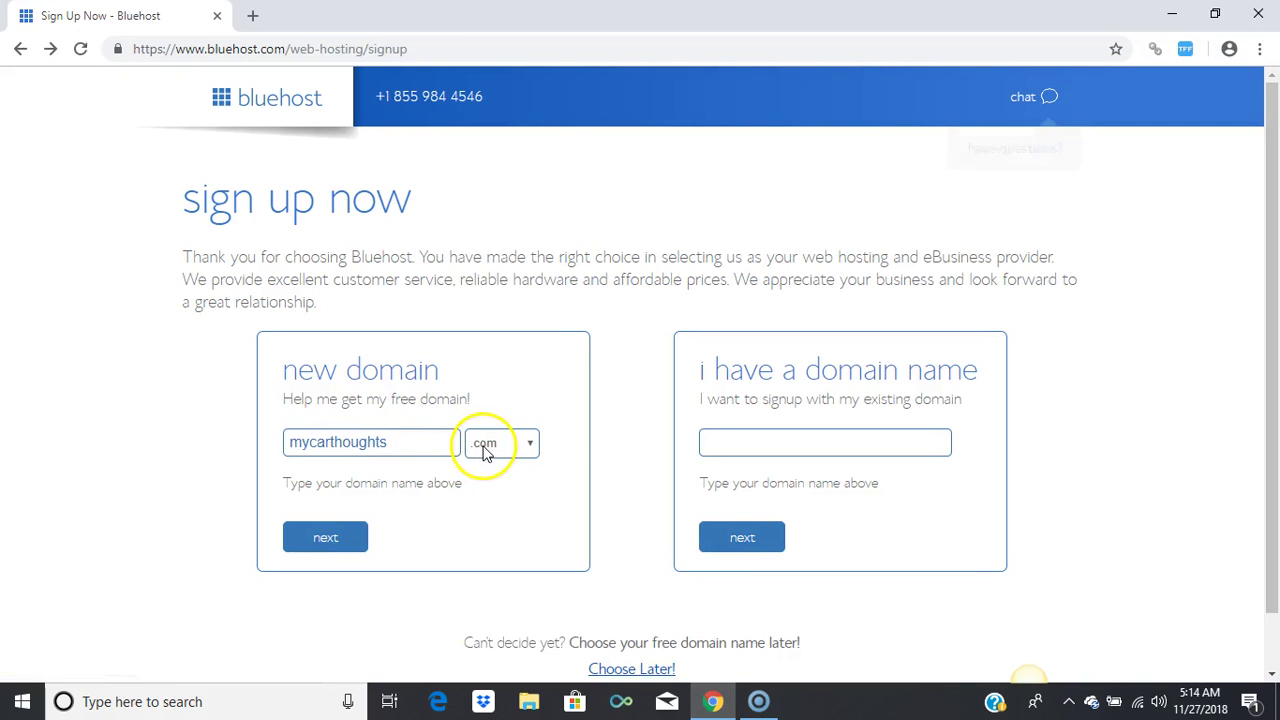
Keep the .com extension for mycarthoughts and continue to the create your account form.
click(530, 447)
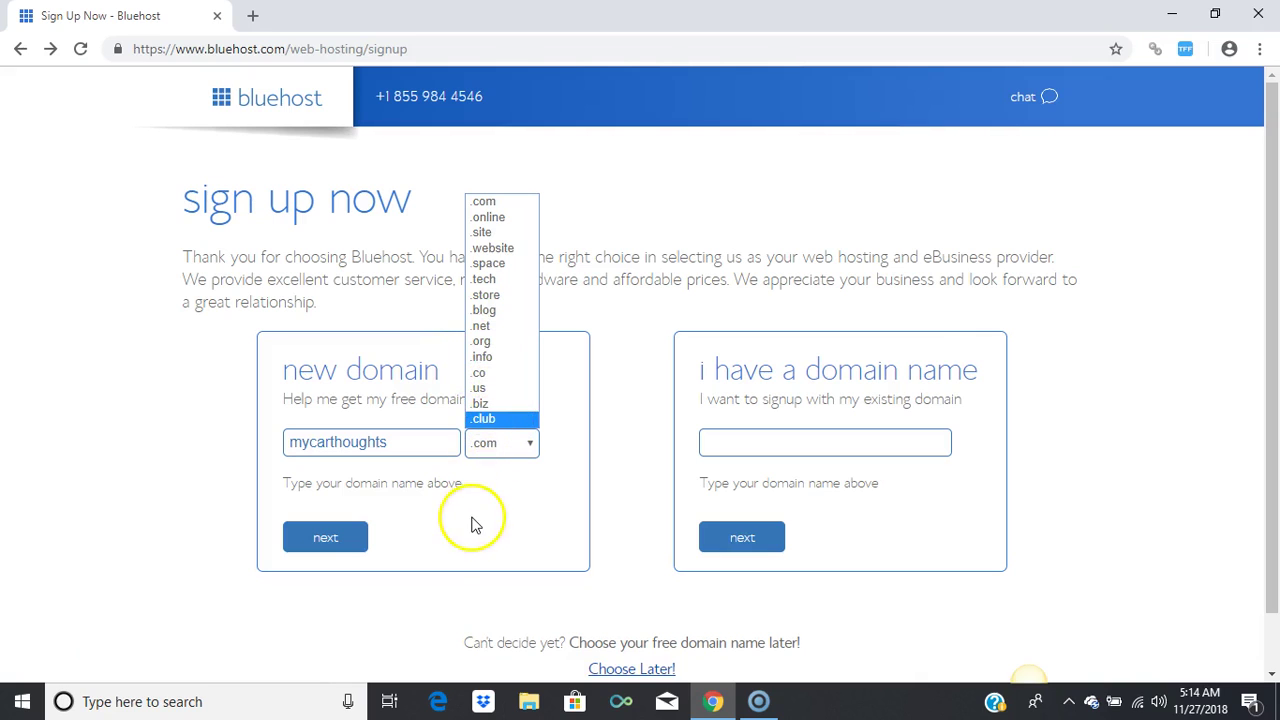
click(485, 455)
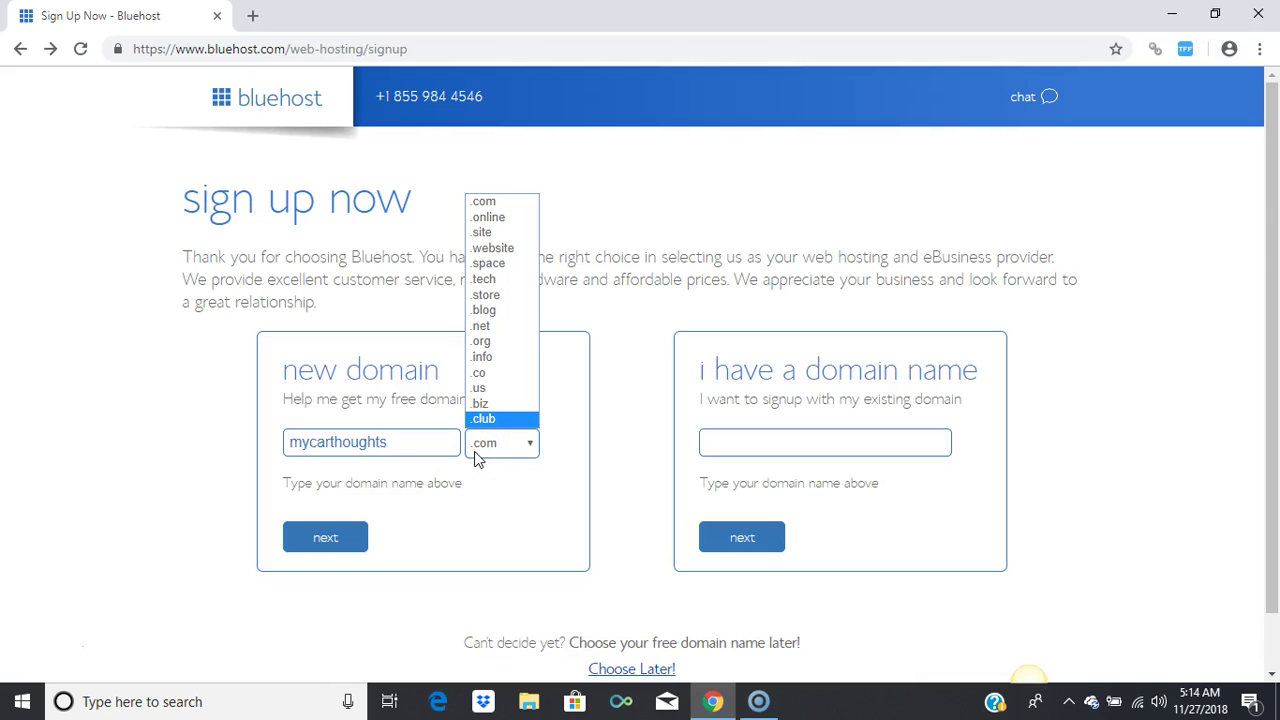
click(477, 505)
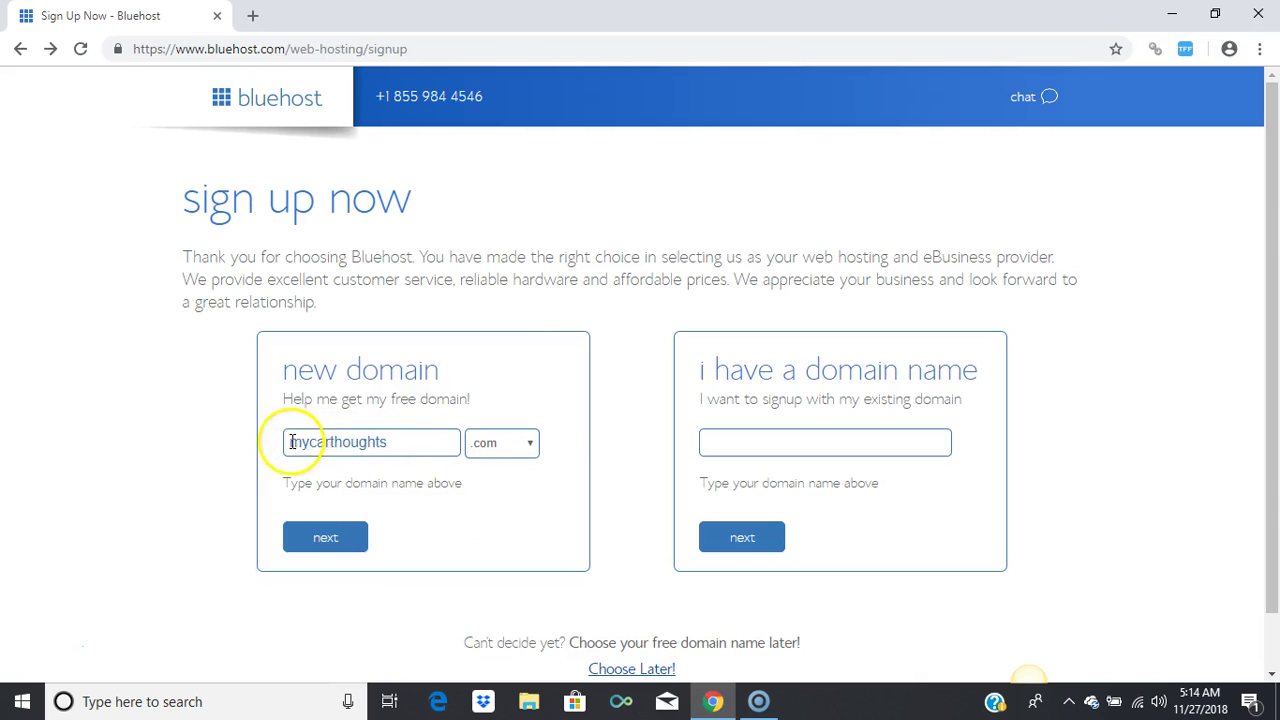
click(334, 540)
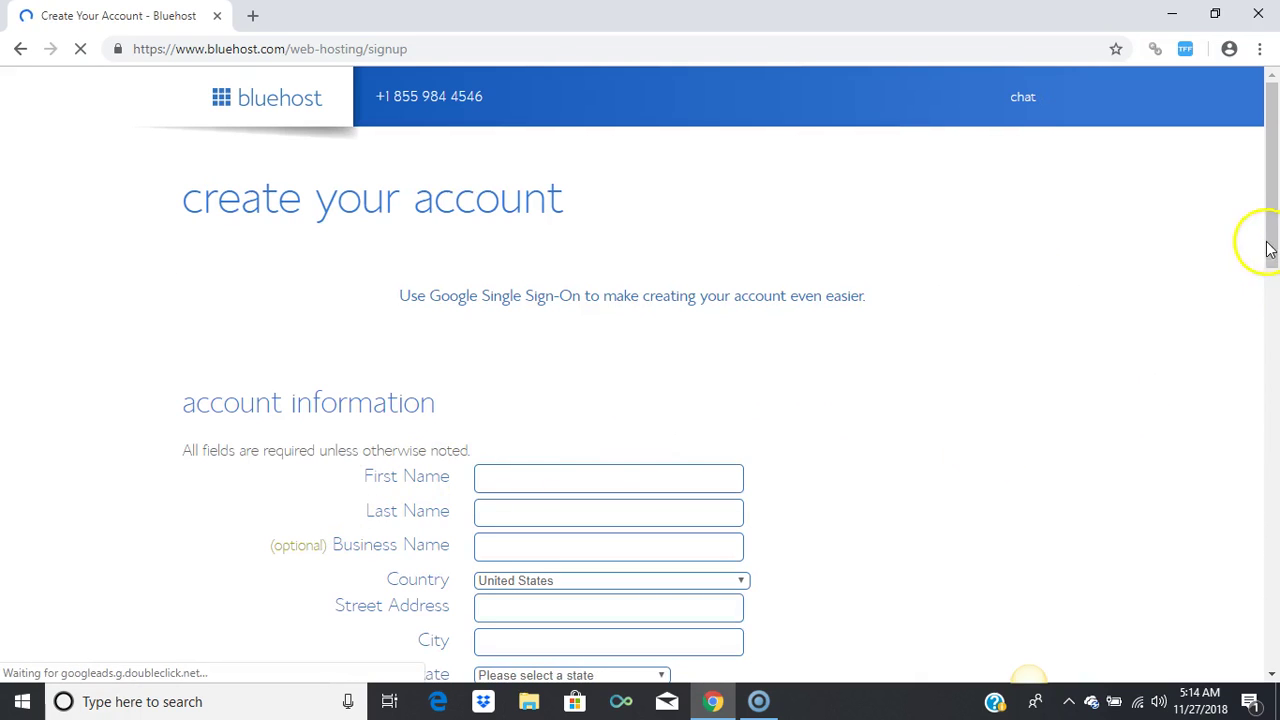
Scroll to package information showing Plus 36 Month at $5.95/mo, dismissing the Windows notification.
scroll(1268, 265, down, 2)
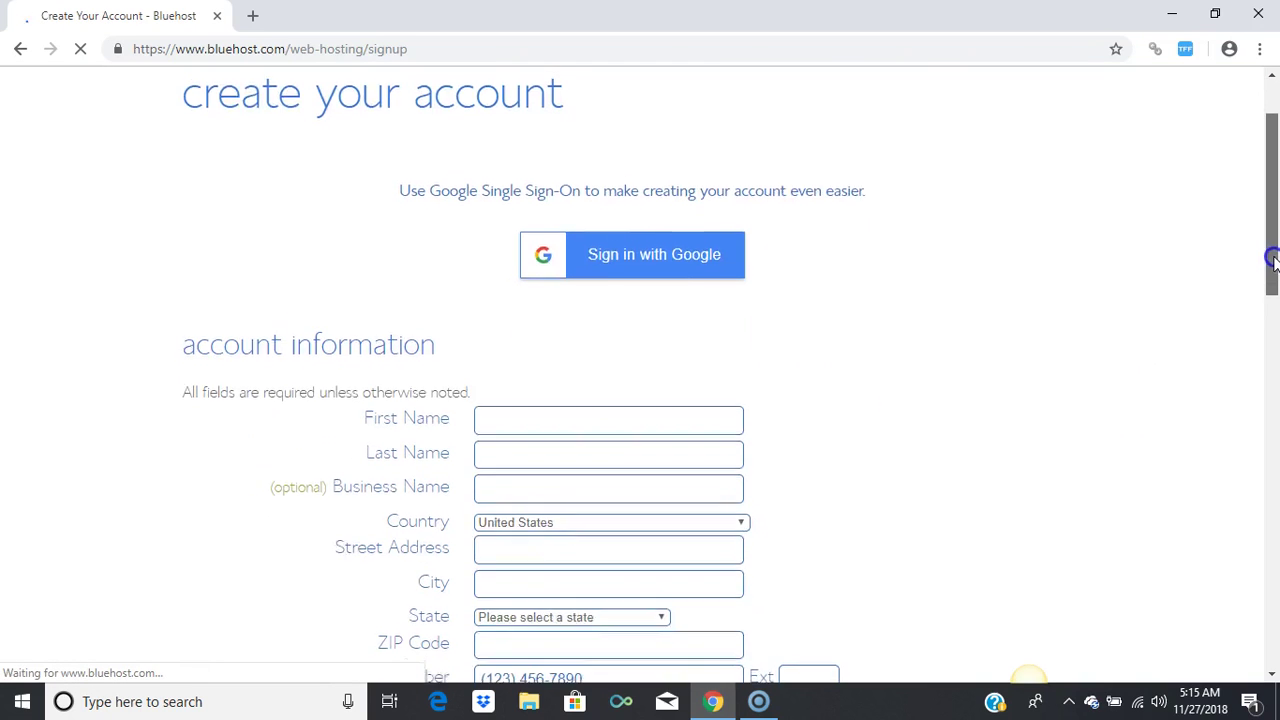
scroll(1265, 307, down, 2)
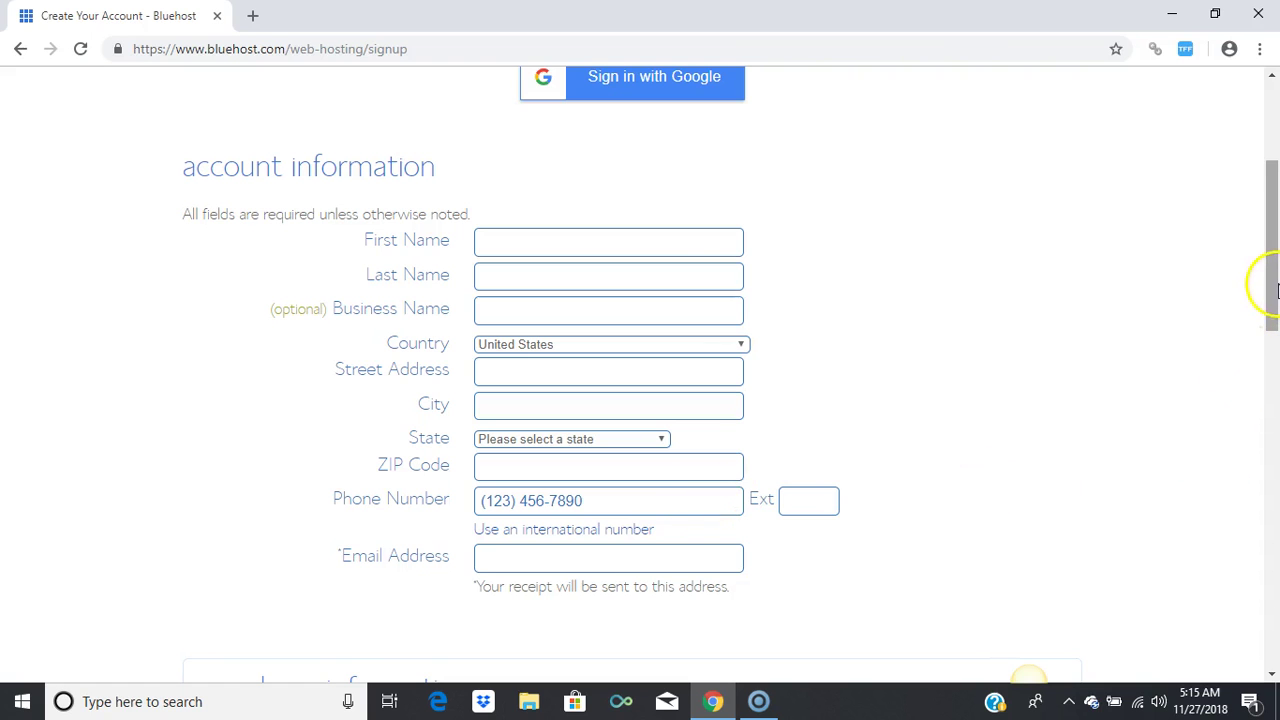
drag(1271, 318, 1266, 328)
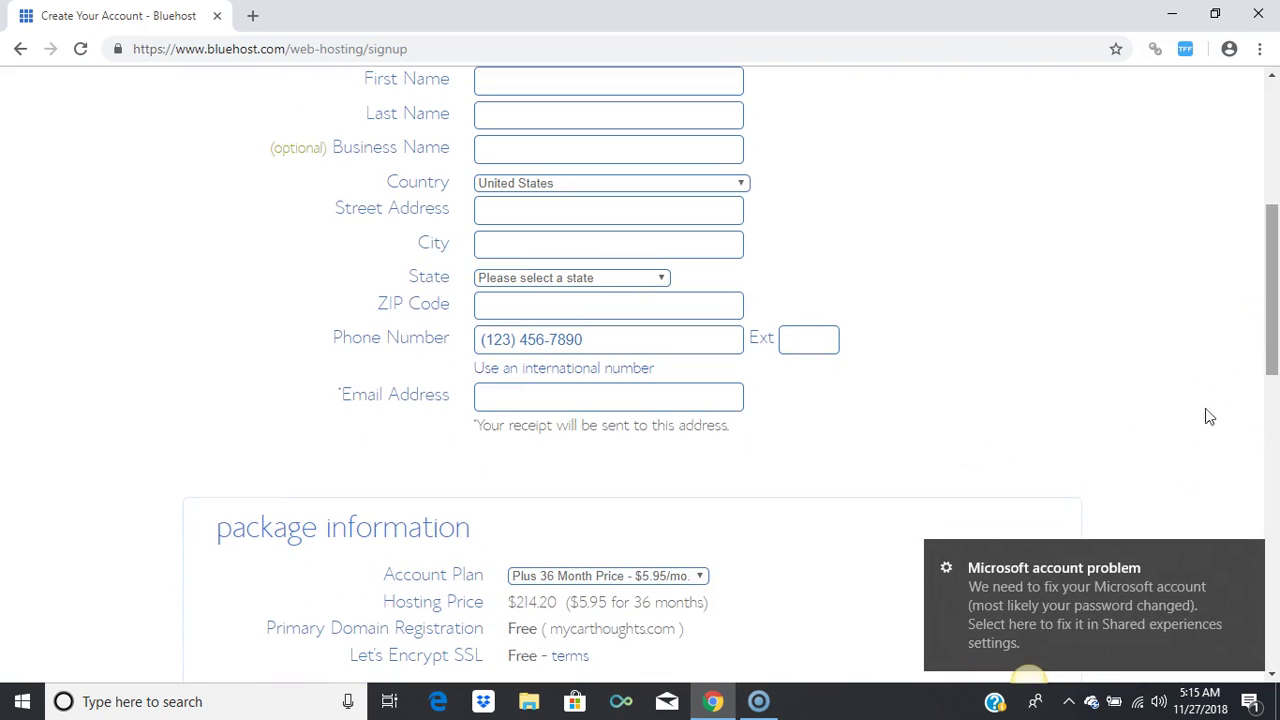
click(1248, 558)
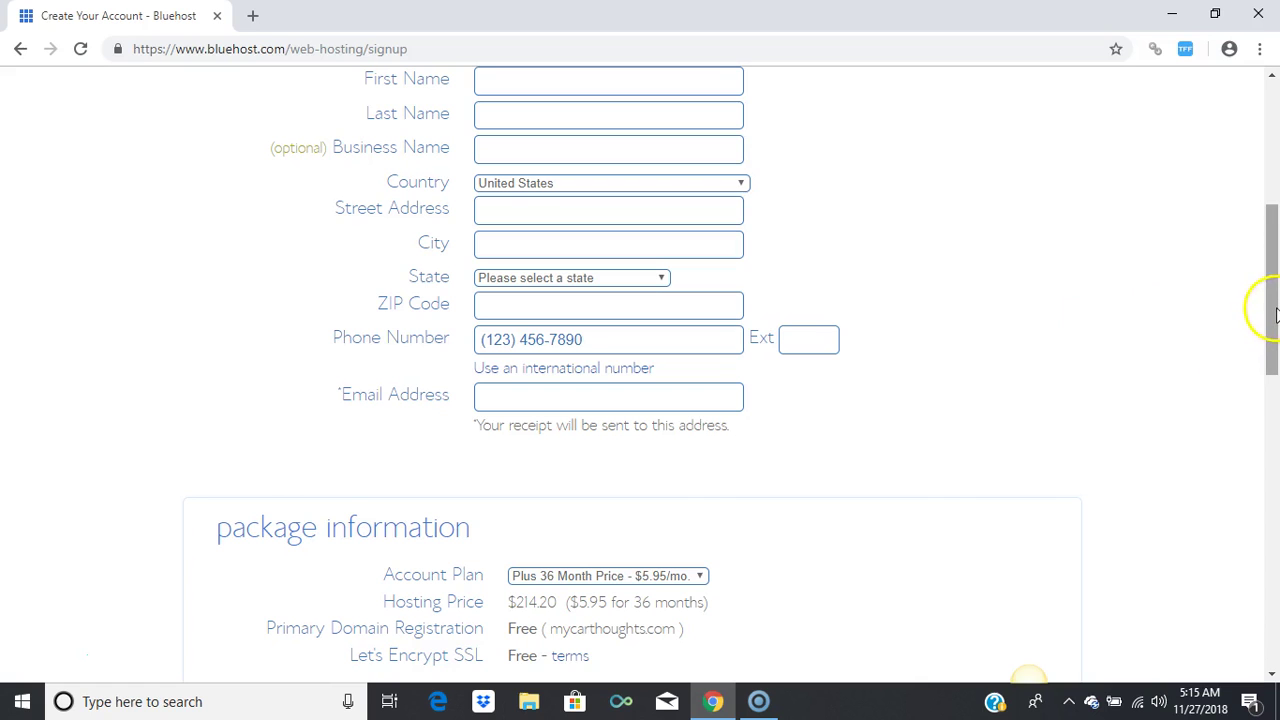
drag(1268, 312, 1274, 352)
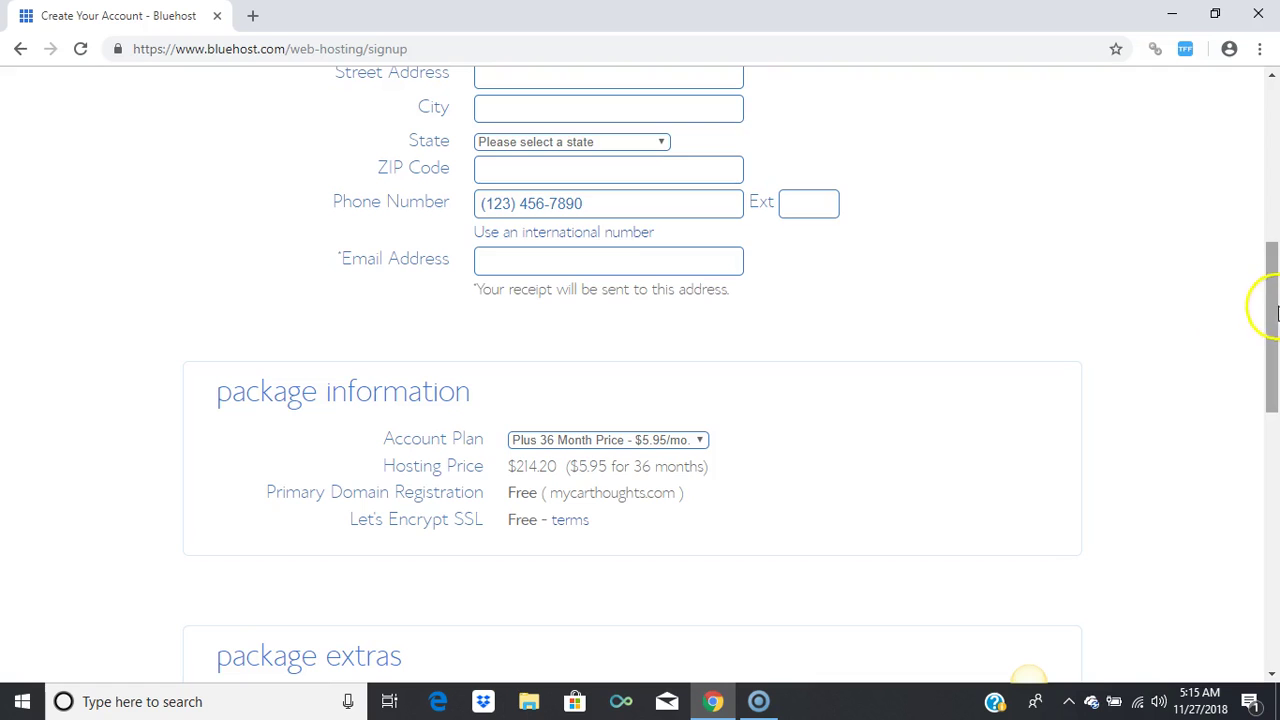
drag(1272, 305, 1268, 338)
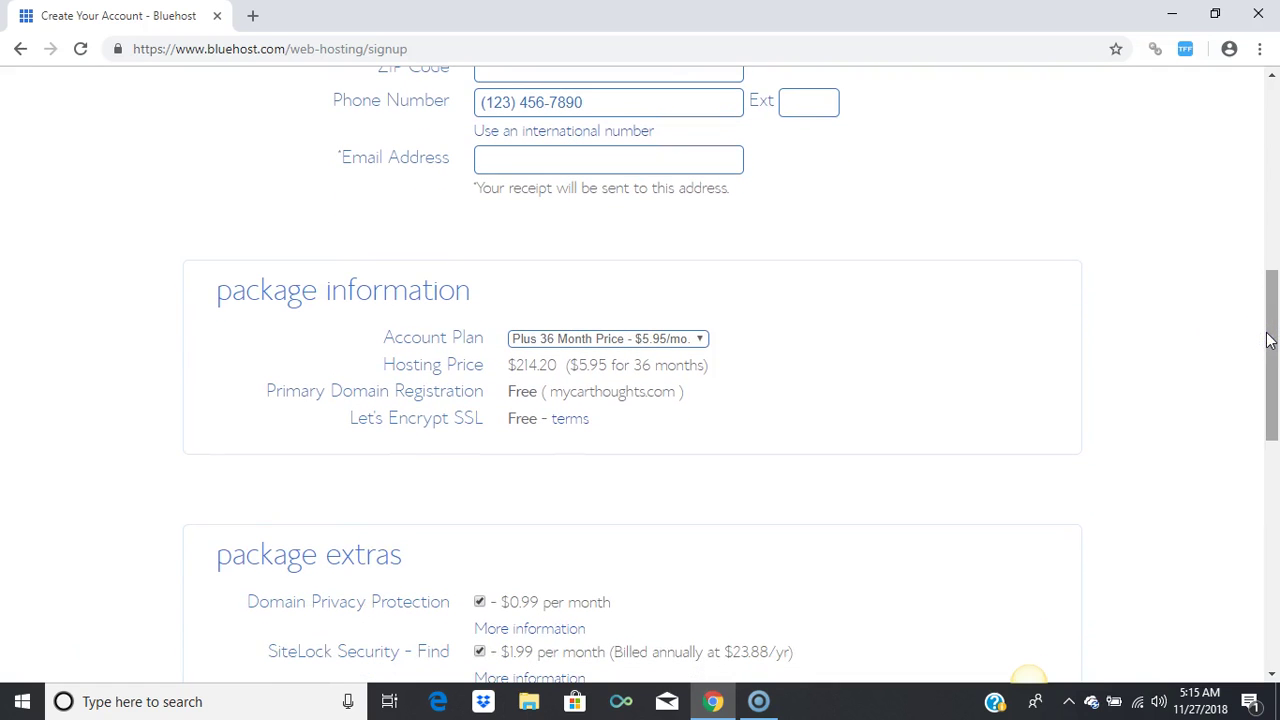
drag(1268, 340, 1161, 333)
click(870, 330)
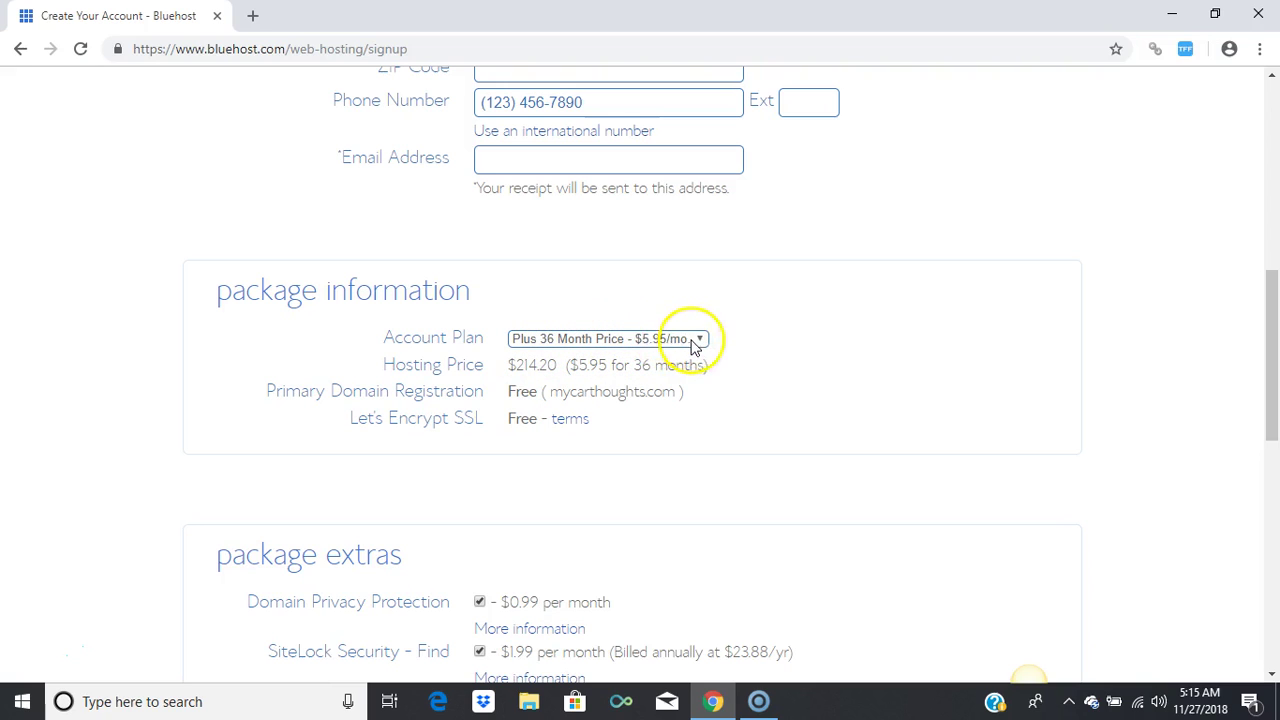
click(519, 366)
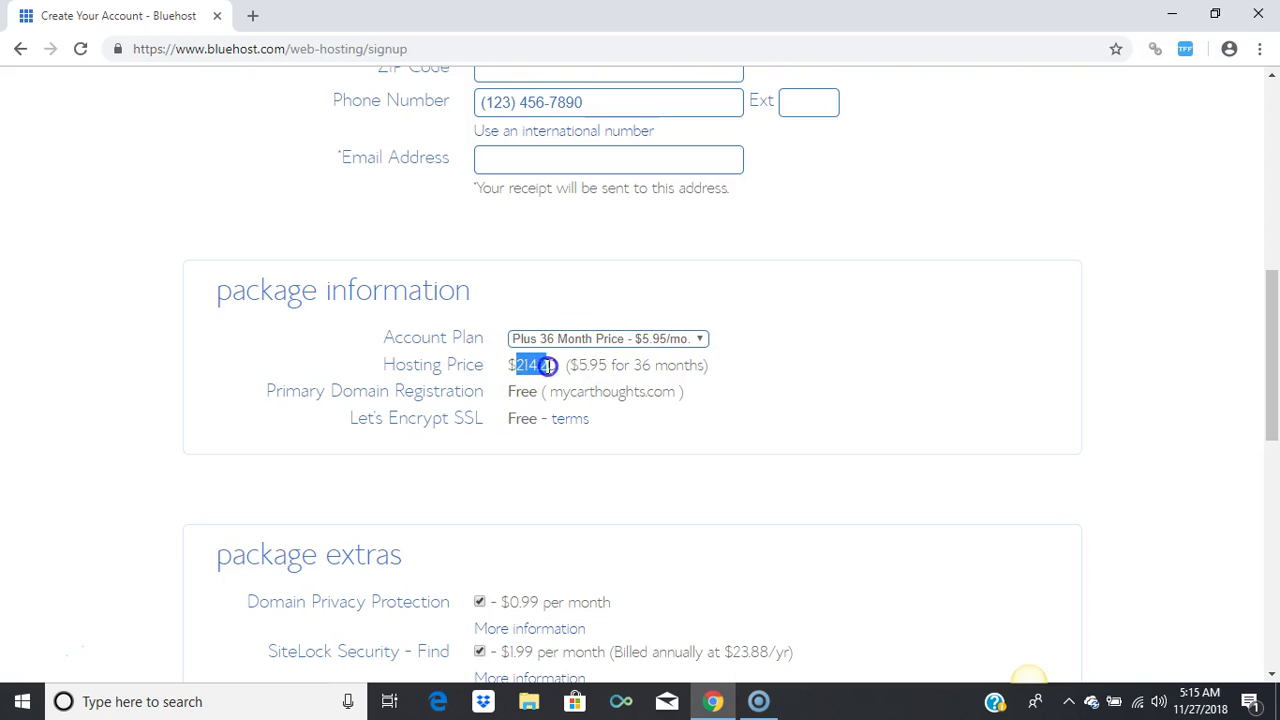
click(557, 366)
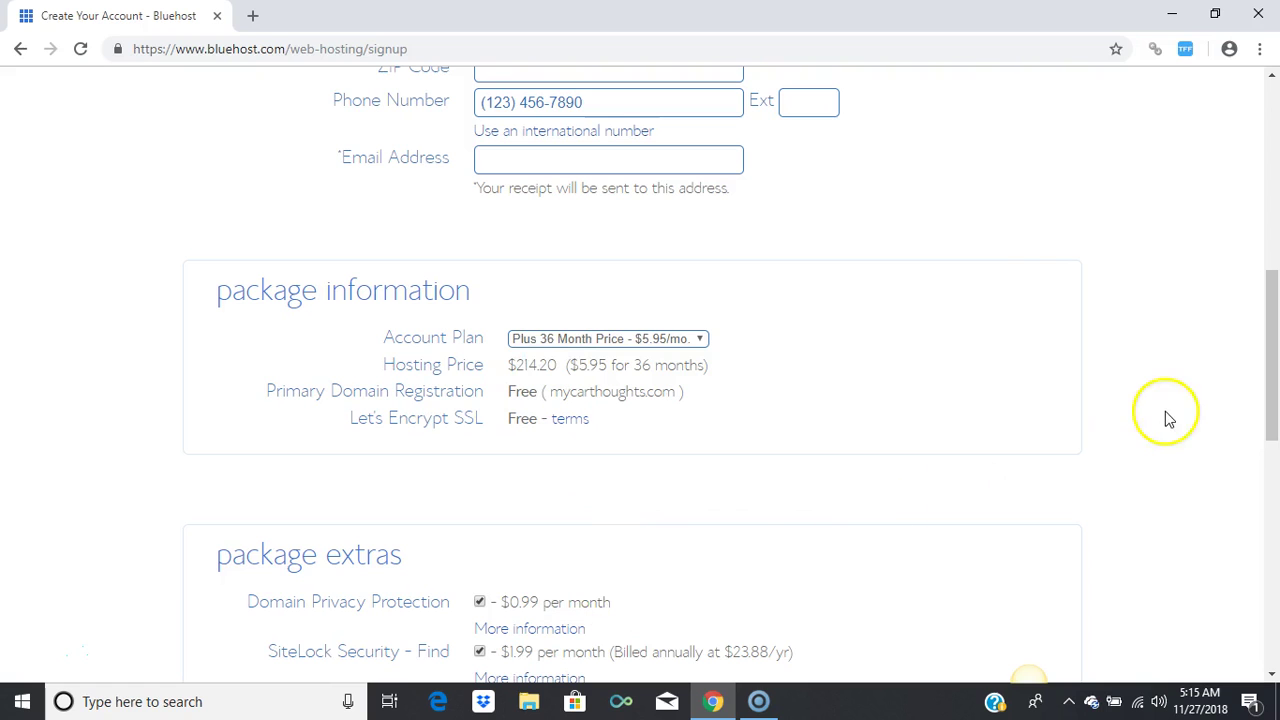
drag(1275, 365, 1268, 514)
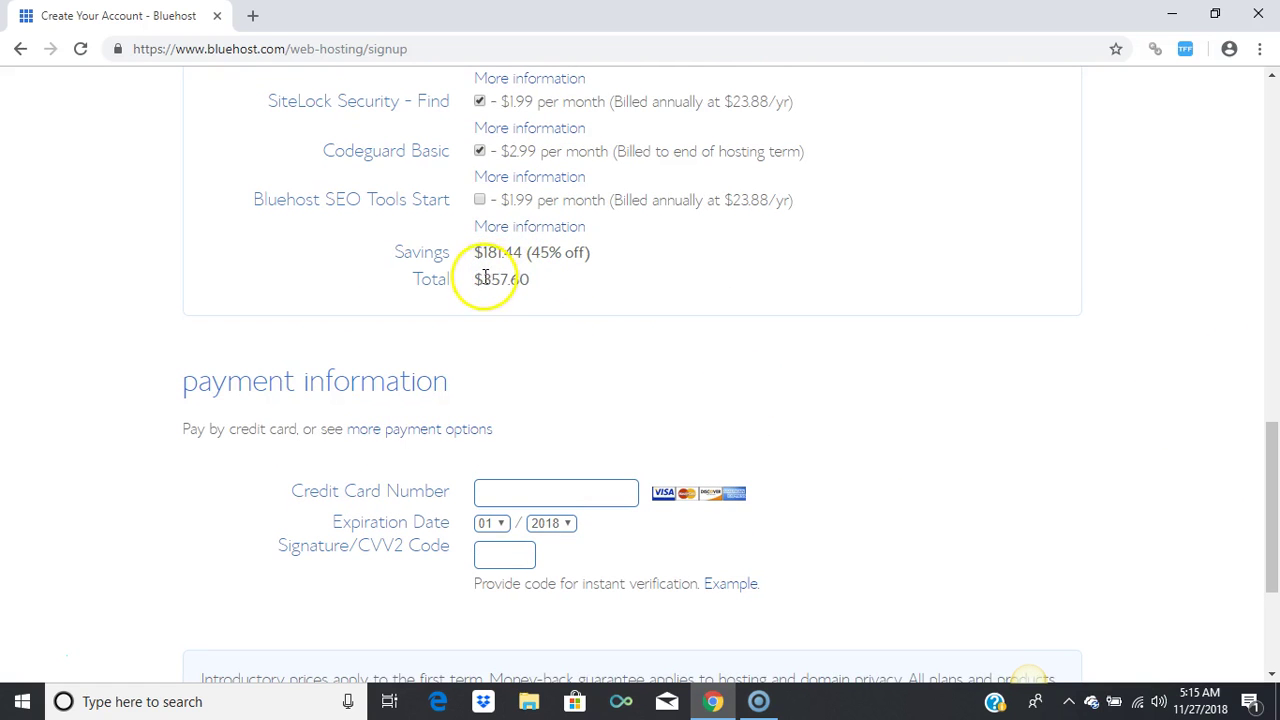
drag(482, 279, 518, 282)
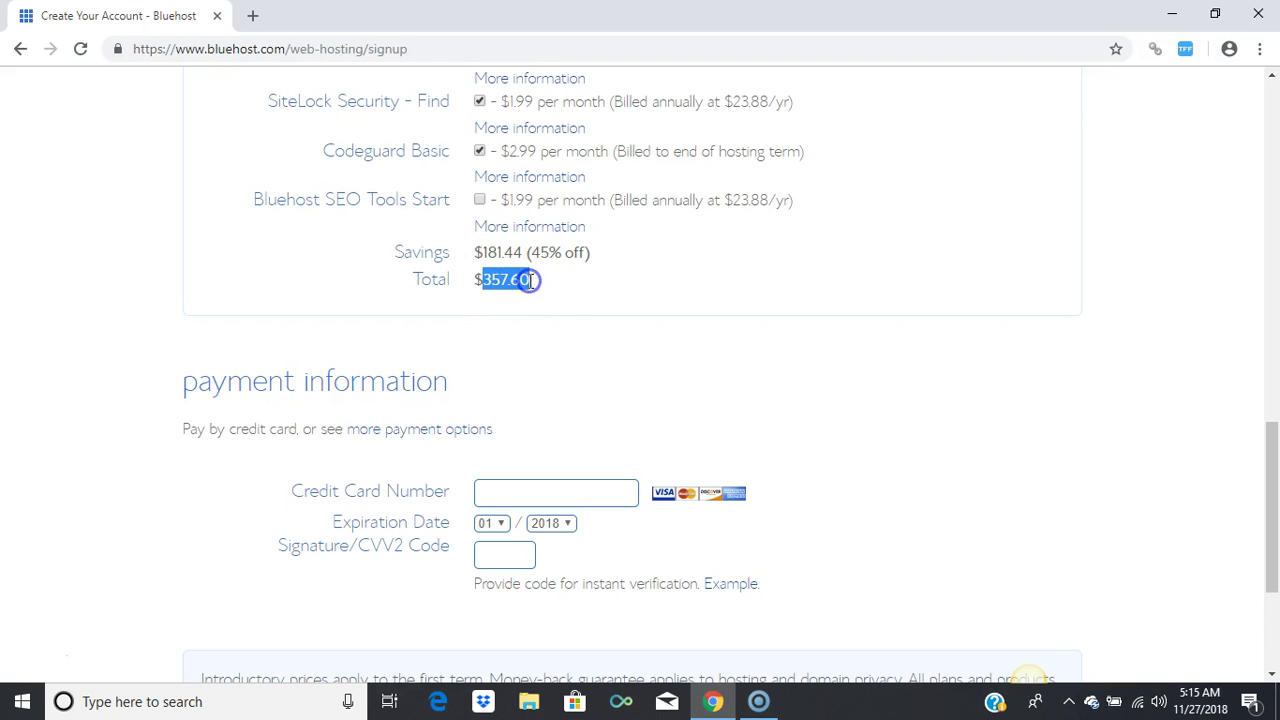
click(1272, 462)
drag(1272, 462, 1272, 323)
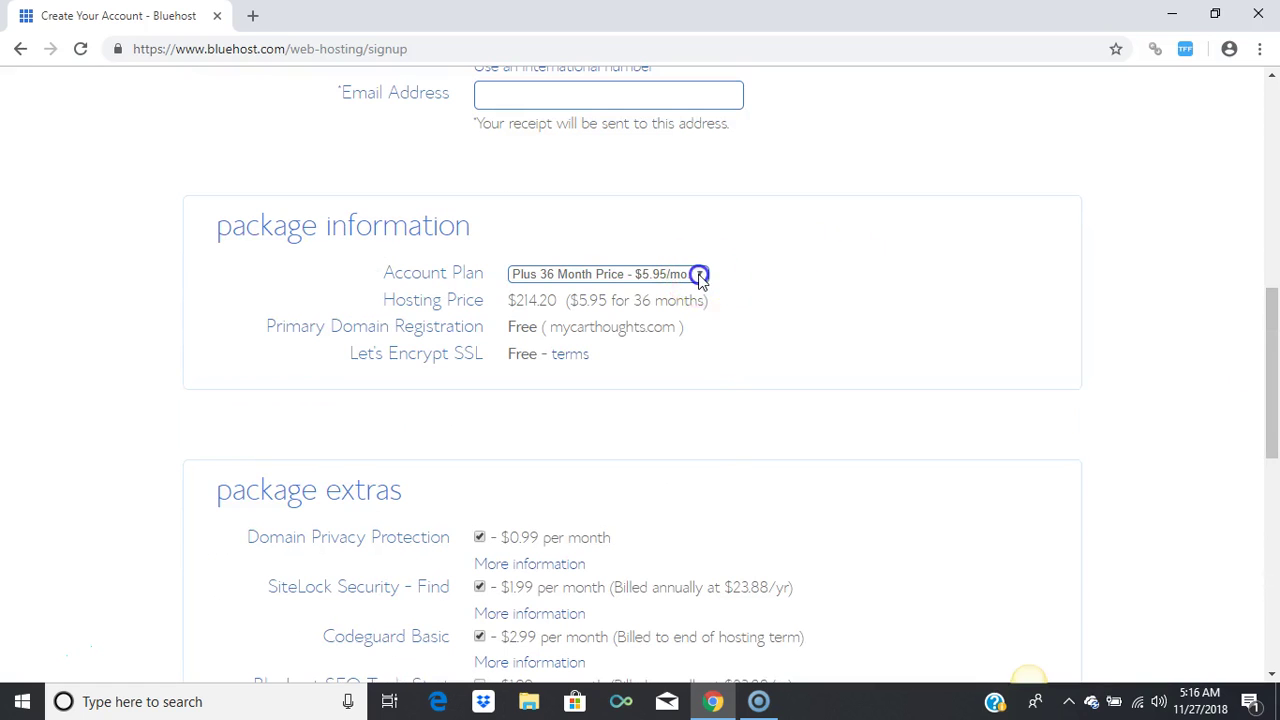
Change the account plan to Plus 12 Month at $7.95/mo, bringing the total to $167.04.
click(699, 275)
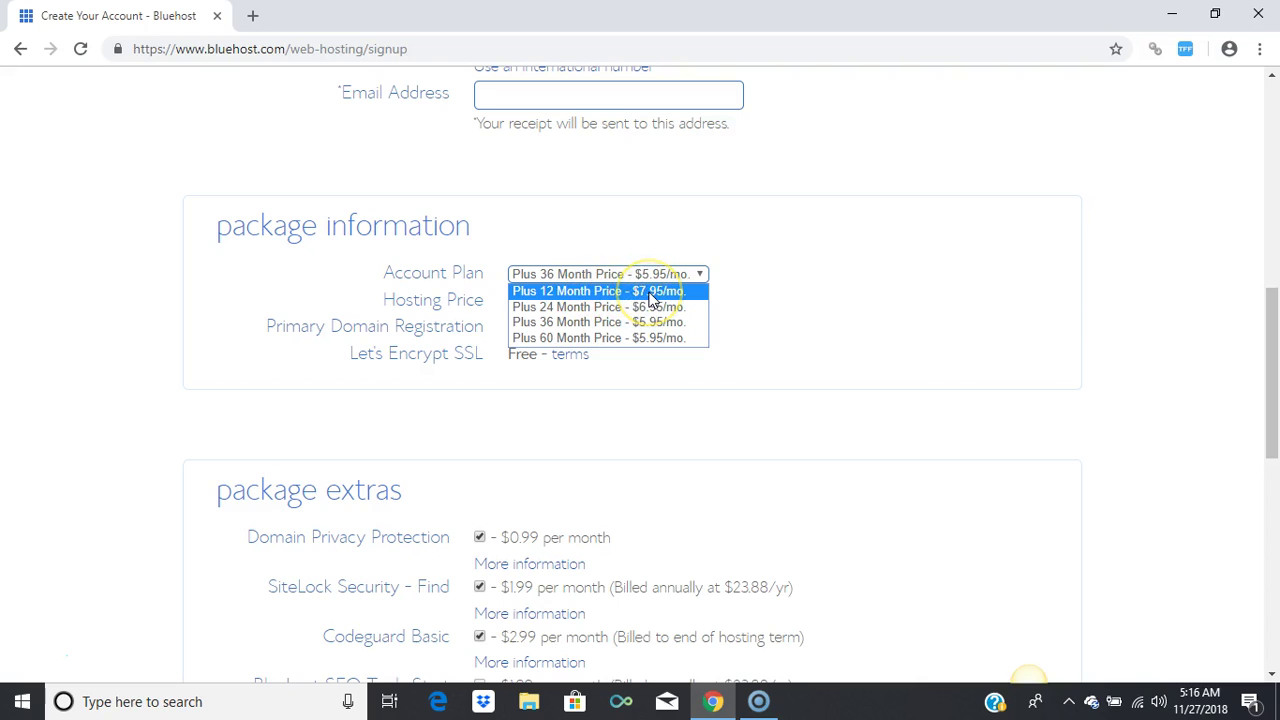
click(651, 291)
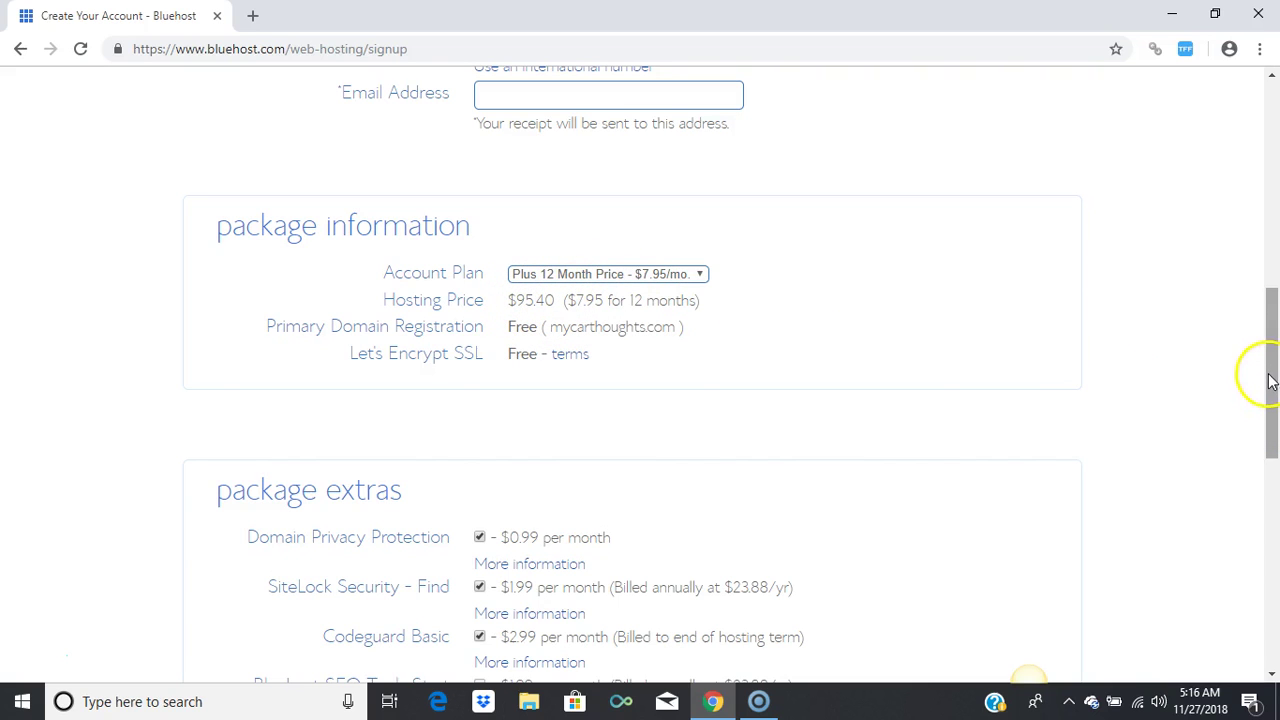
drag(1270, 380, 1262, 467)
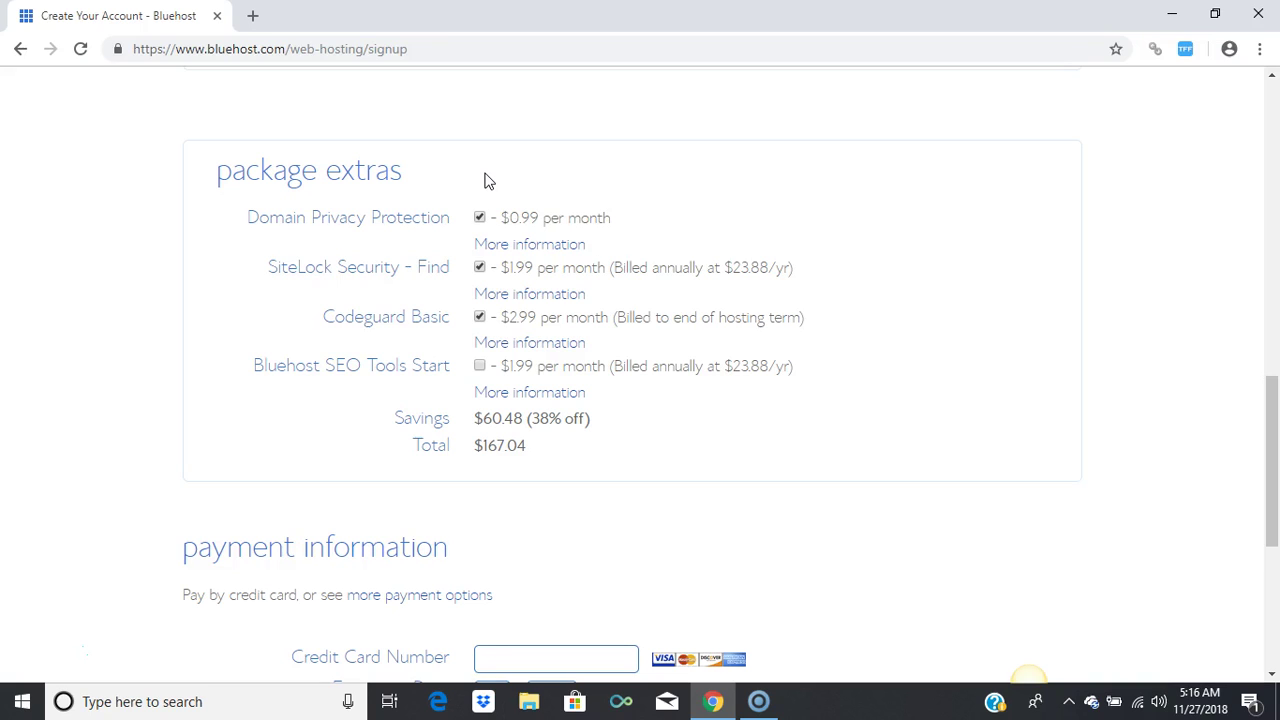
Untick Domain Privacy Protection and close the 'Are you sure?' warning.
click(463, 178)
click(480, 218)
click(480, 218)
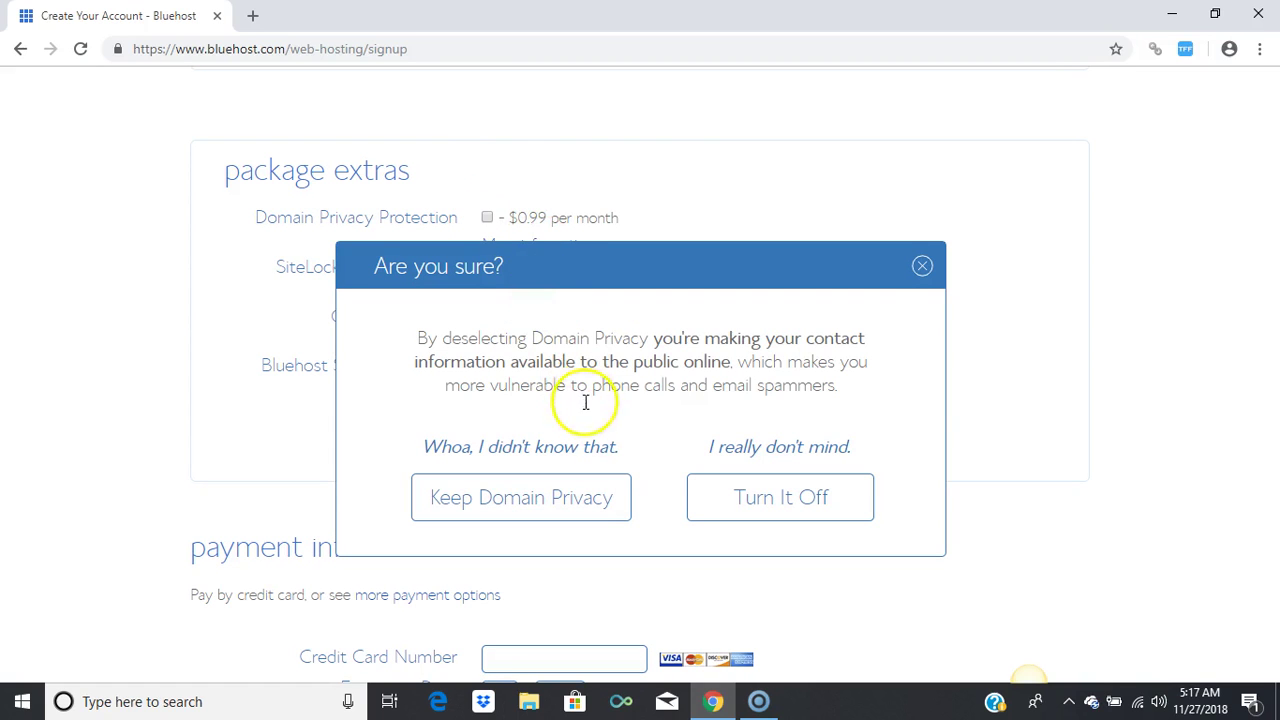
click(922, 265)
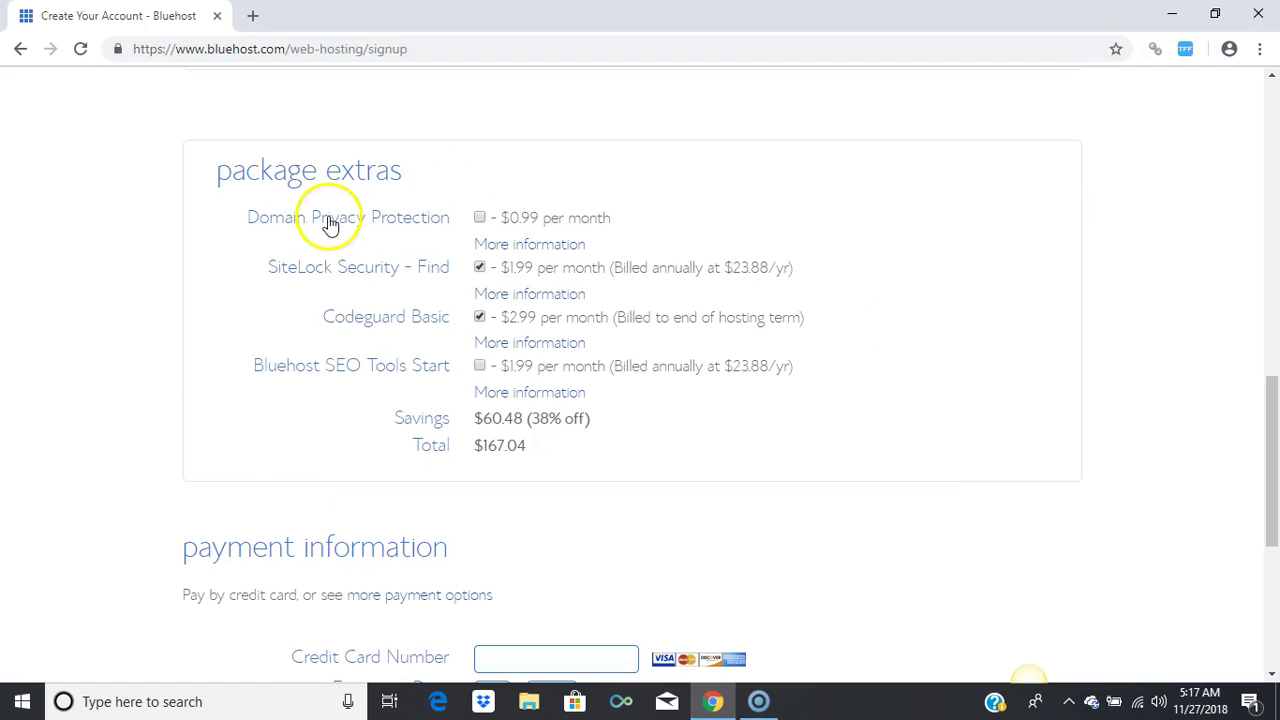
Re-enable Domain Privacy Protection and untick SiteLock Security and Codeguard Basic.
click(480, 217)
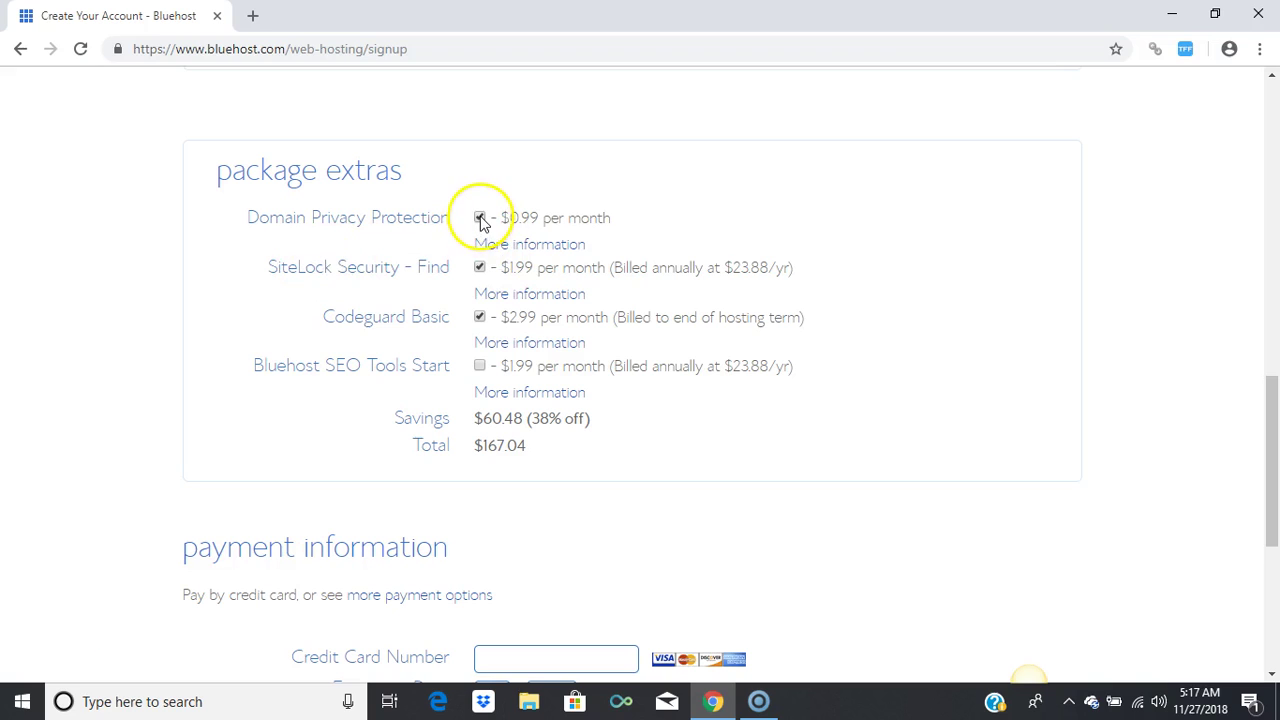
click(479, 268)
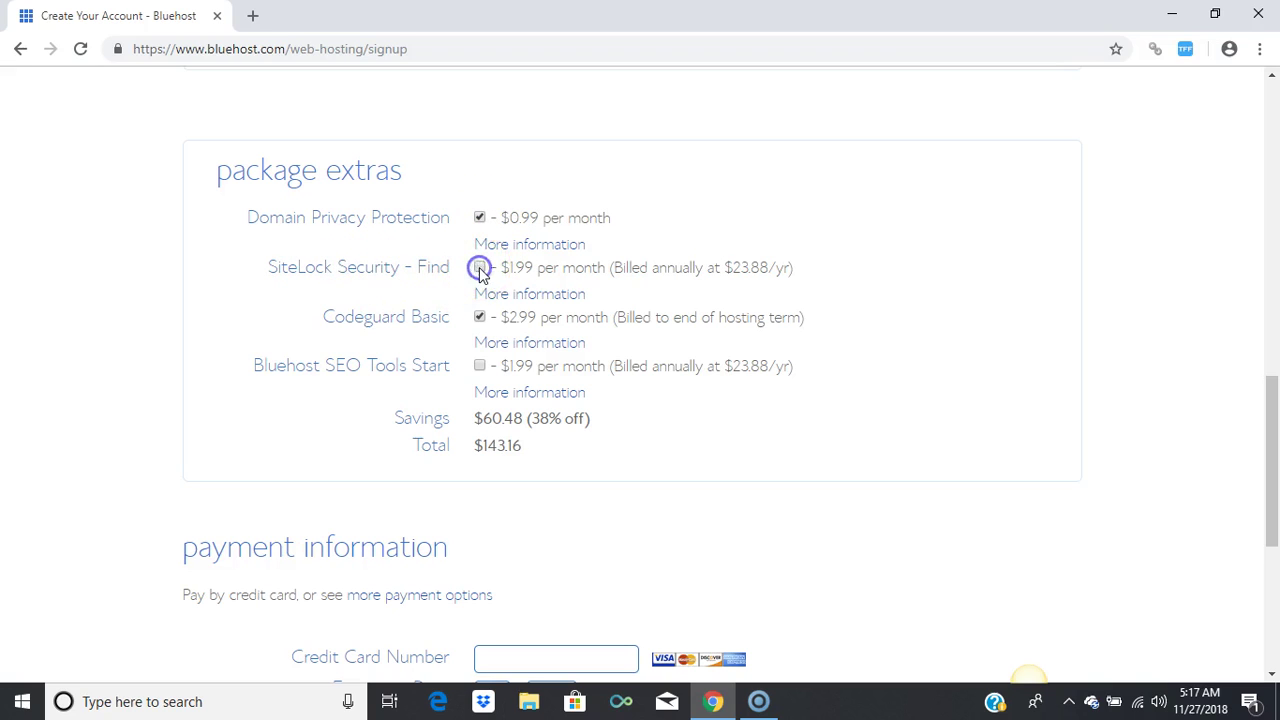
click(480, 318)
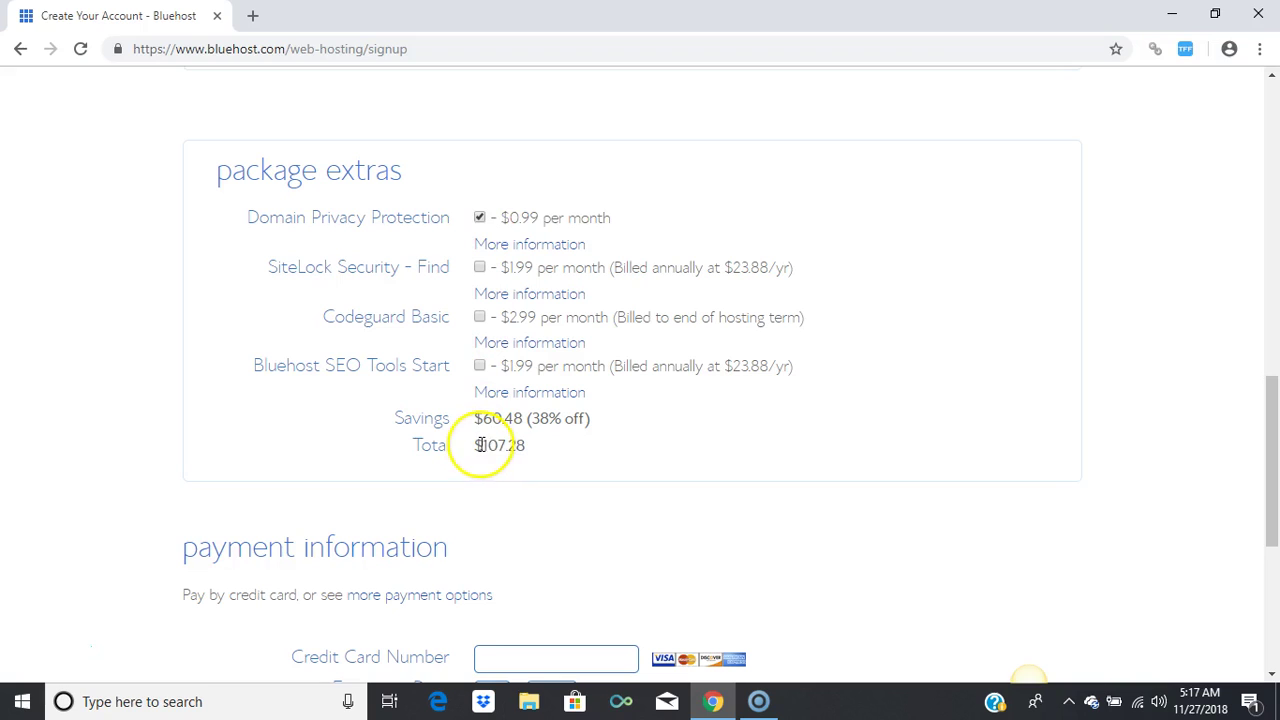
Highlight the new $107.28 total.
drag(481, 445, 532, 455)
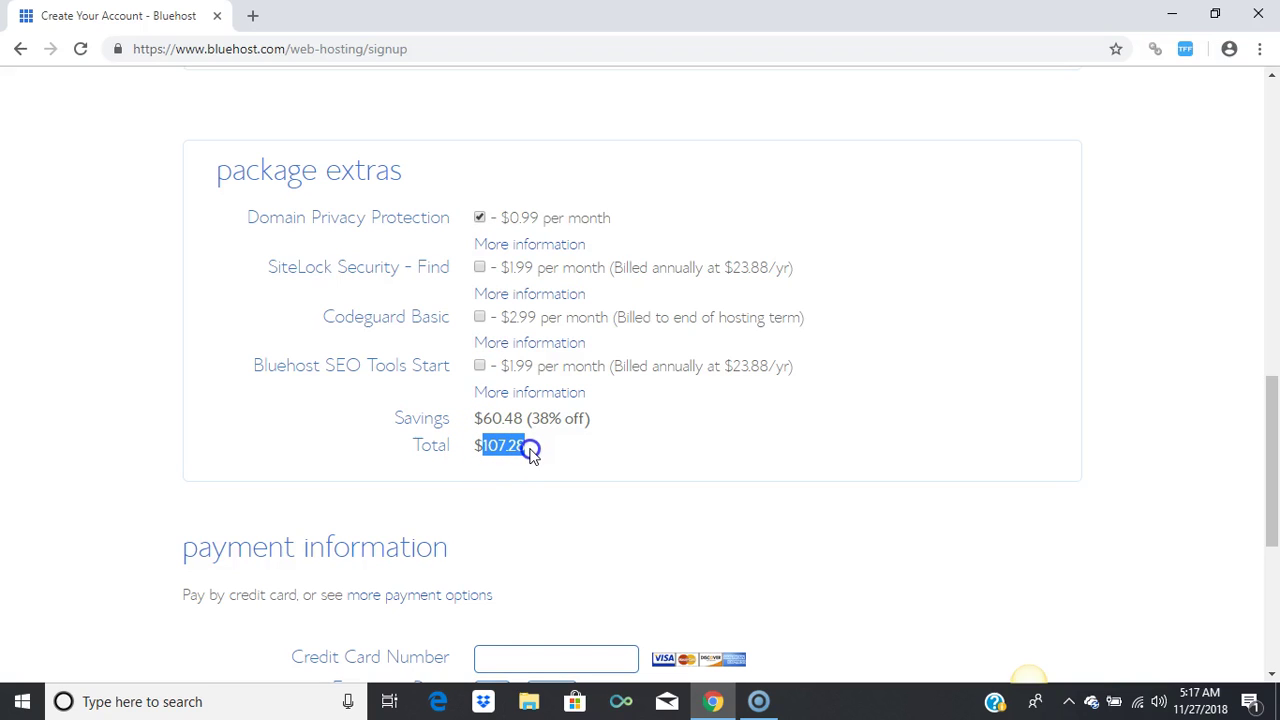
click(532, 455)
click(532, 477)
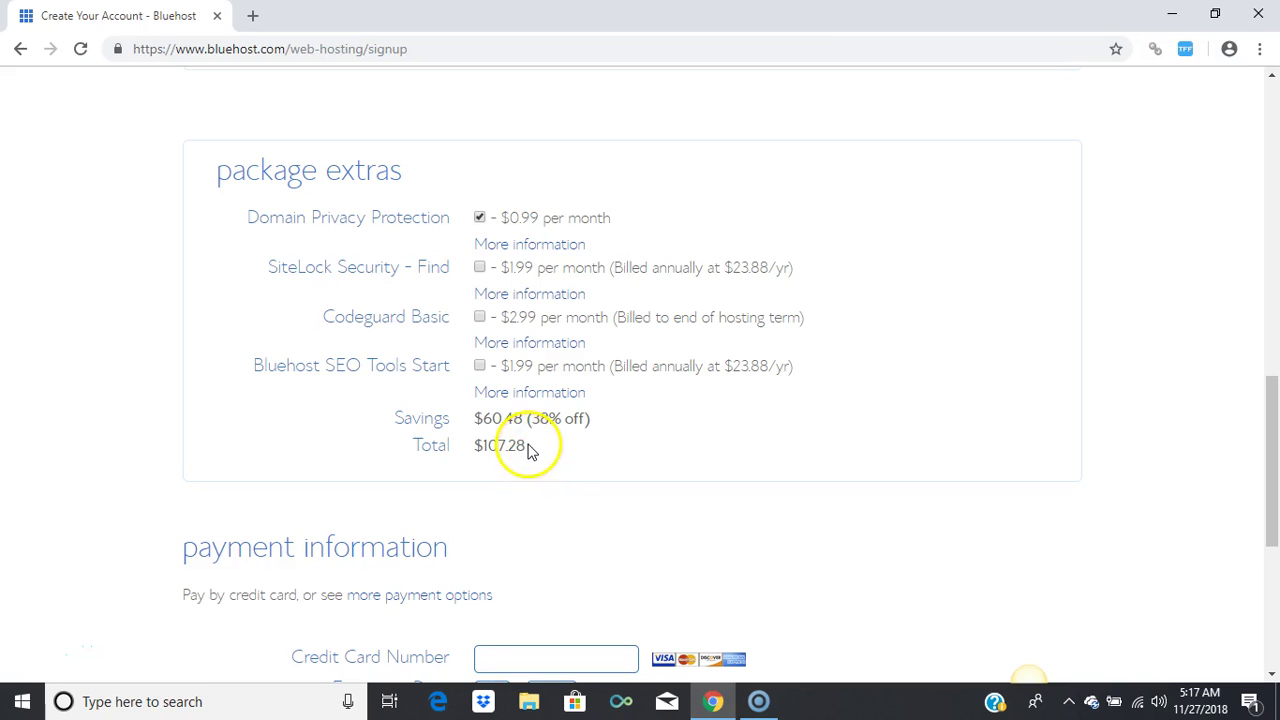
drag(528, 448, 483, 446)
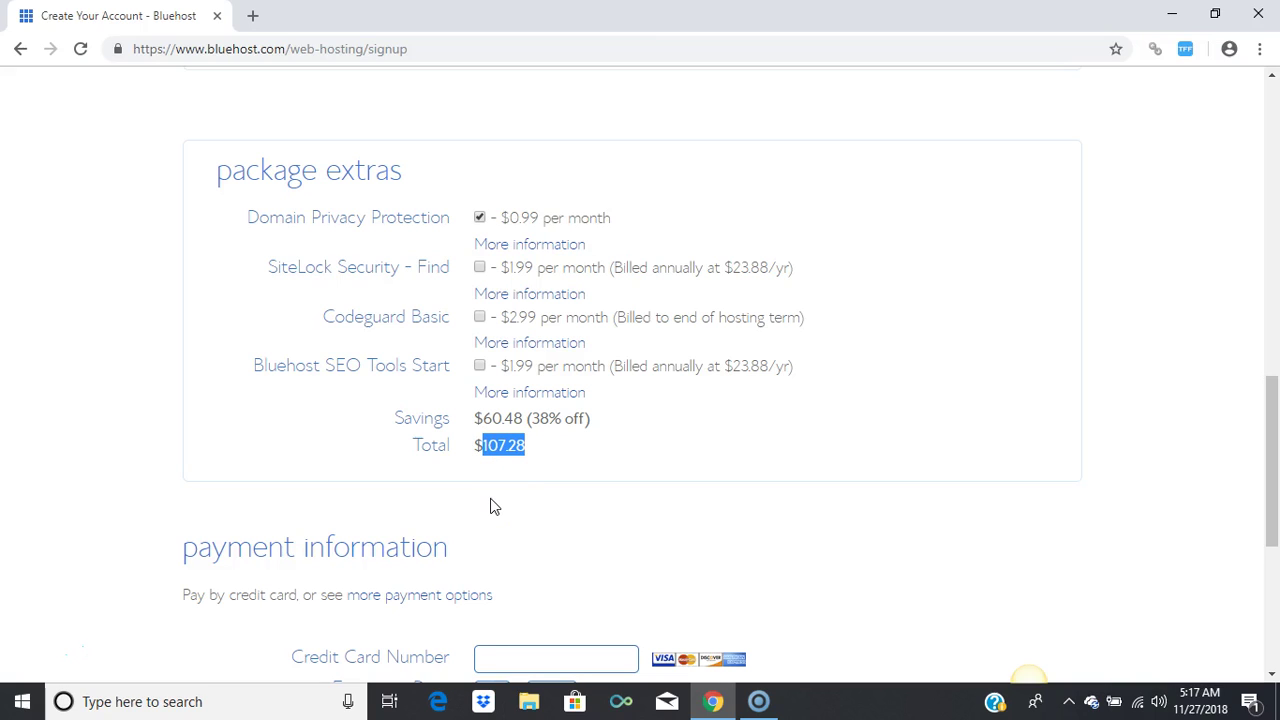
click(485, 447)
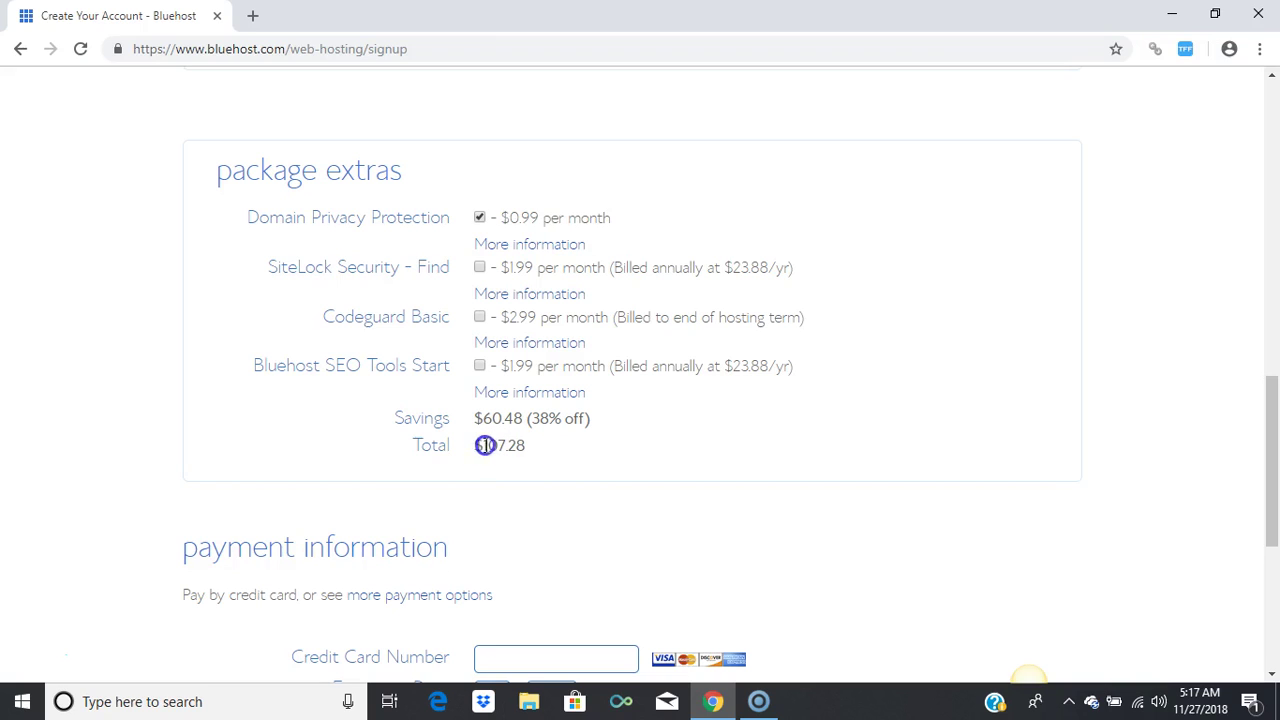
drag(485, 446, 531, 452)
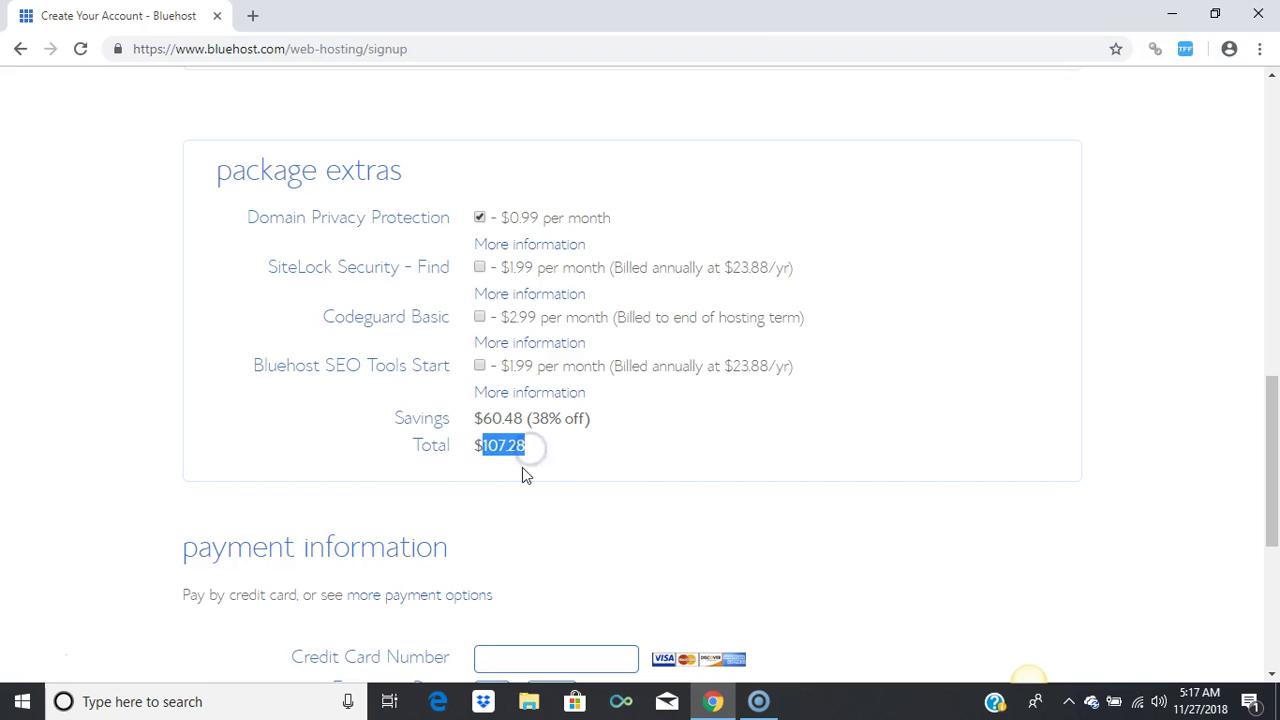
click(511, 505)
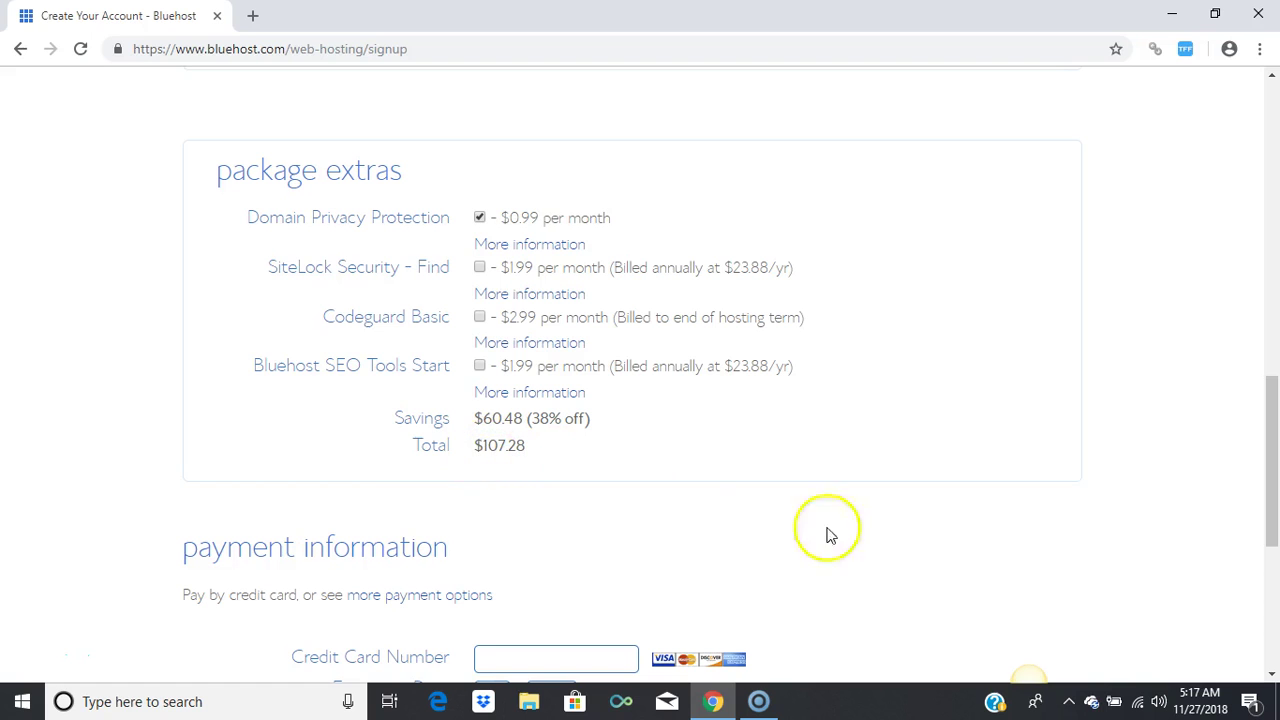
drag(1271, 414, 1268, 469)
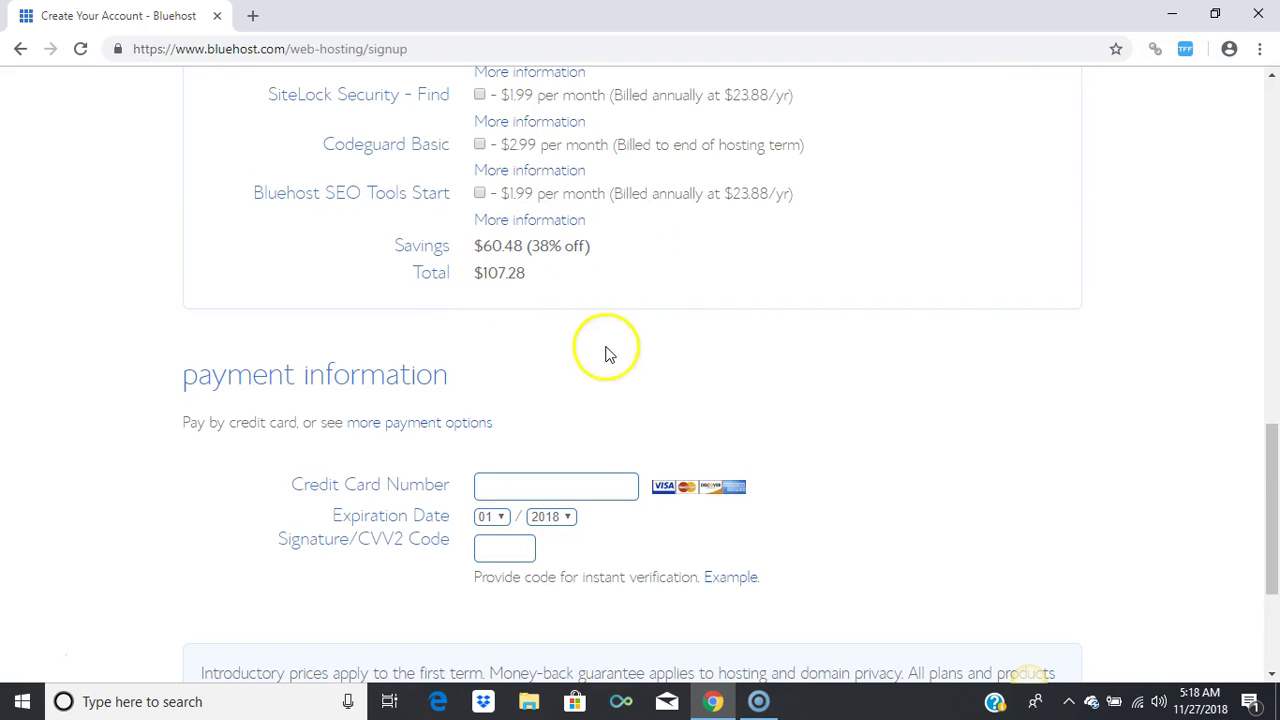
mouse_move(1268, 495)
mouse_down()
mouse_move(1276, 226)
mouse_move(1257, 503)
mouse_up()
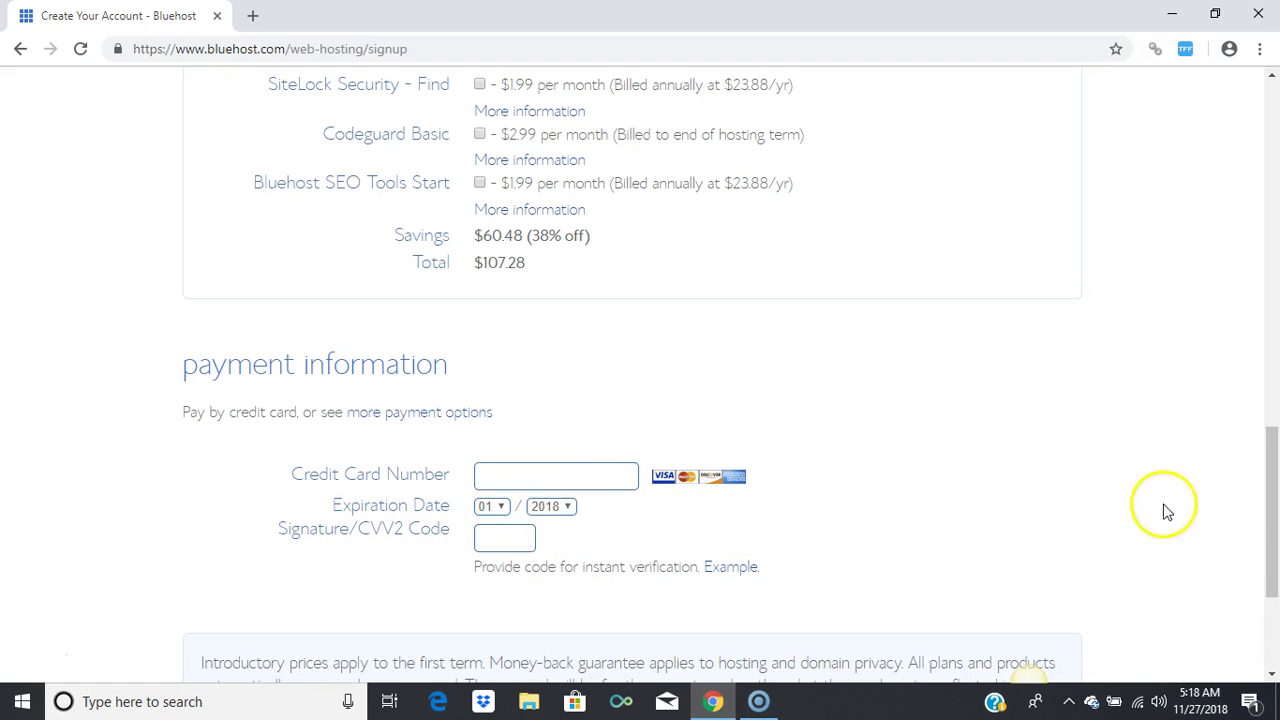
drag(1266, 466, 1268, 545)
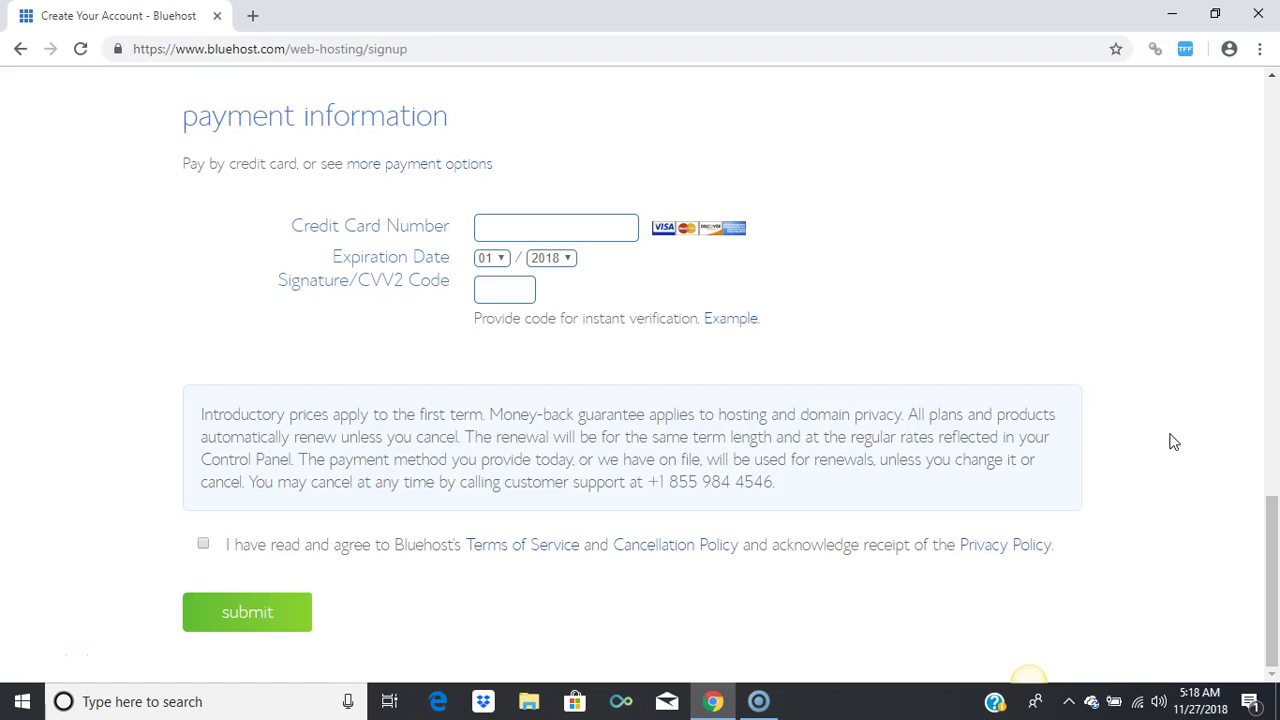
drag(1269, 520, 1275, 100)
click(660, 182)
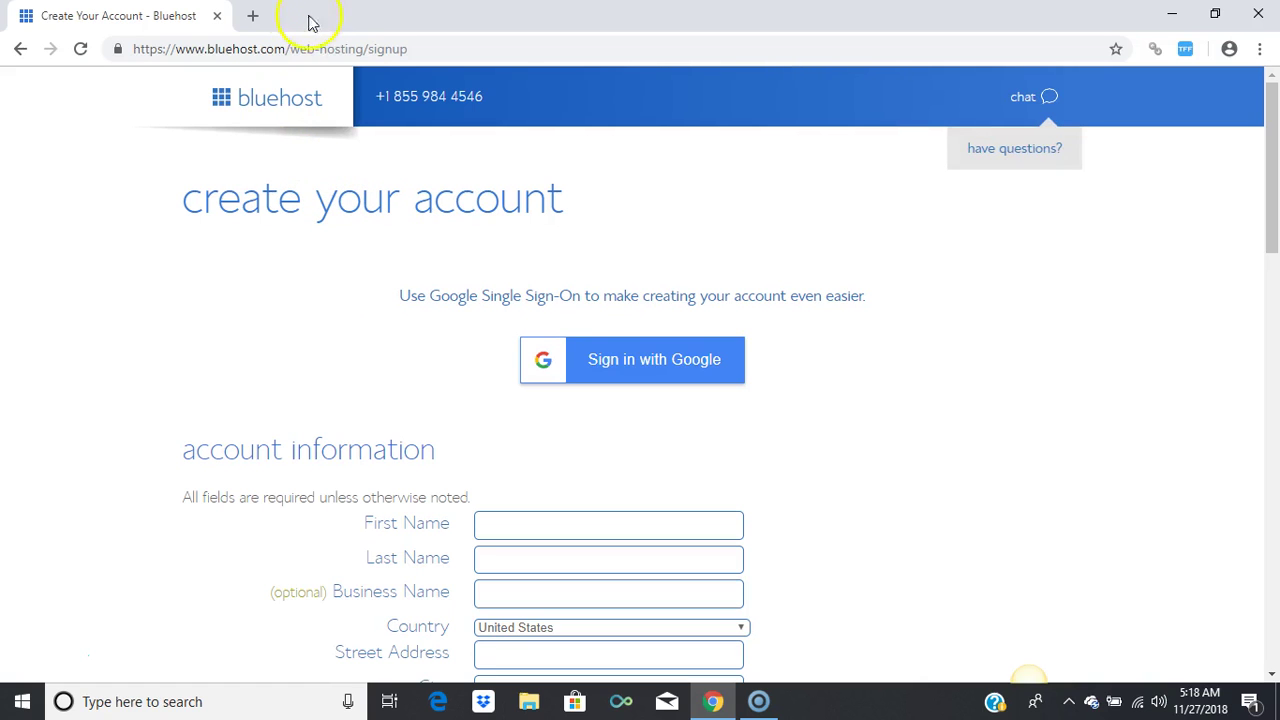
mouse_move(400, 49)
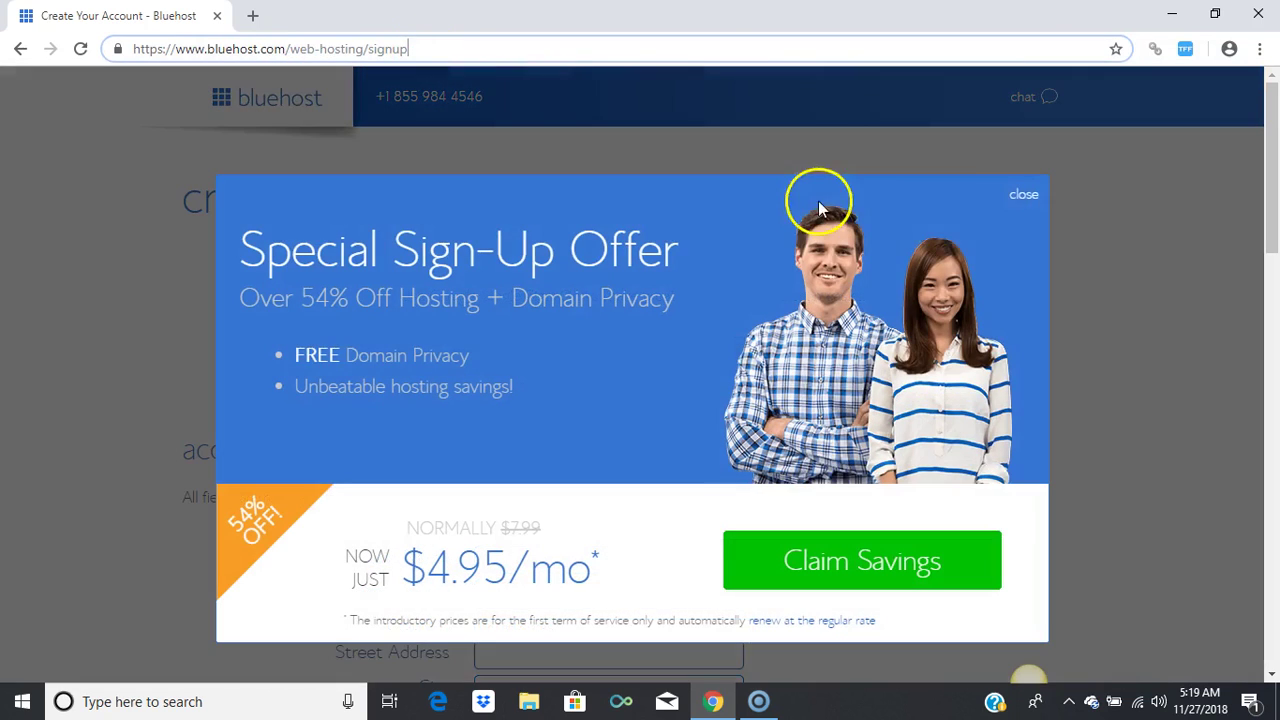
click(1020, 195)
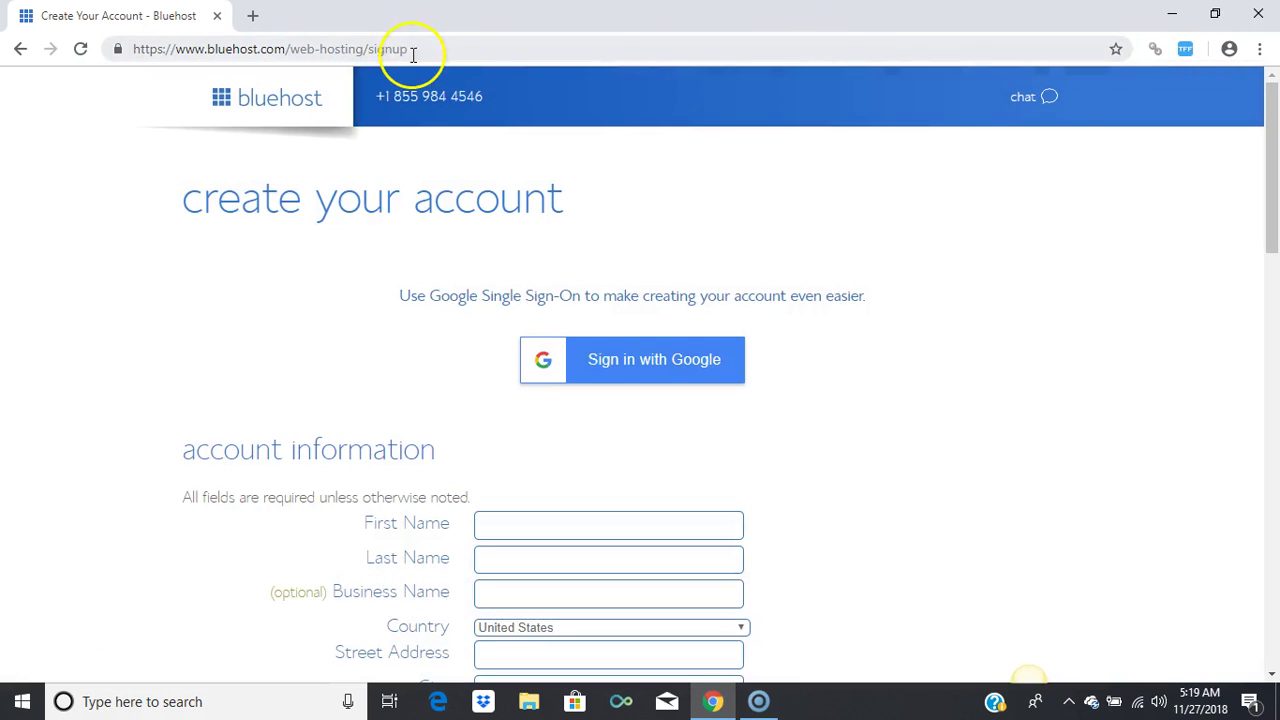
drag(413, 55, 288, 50)
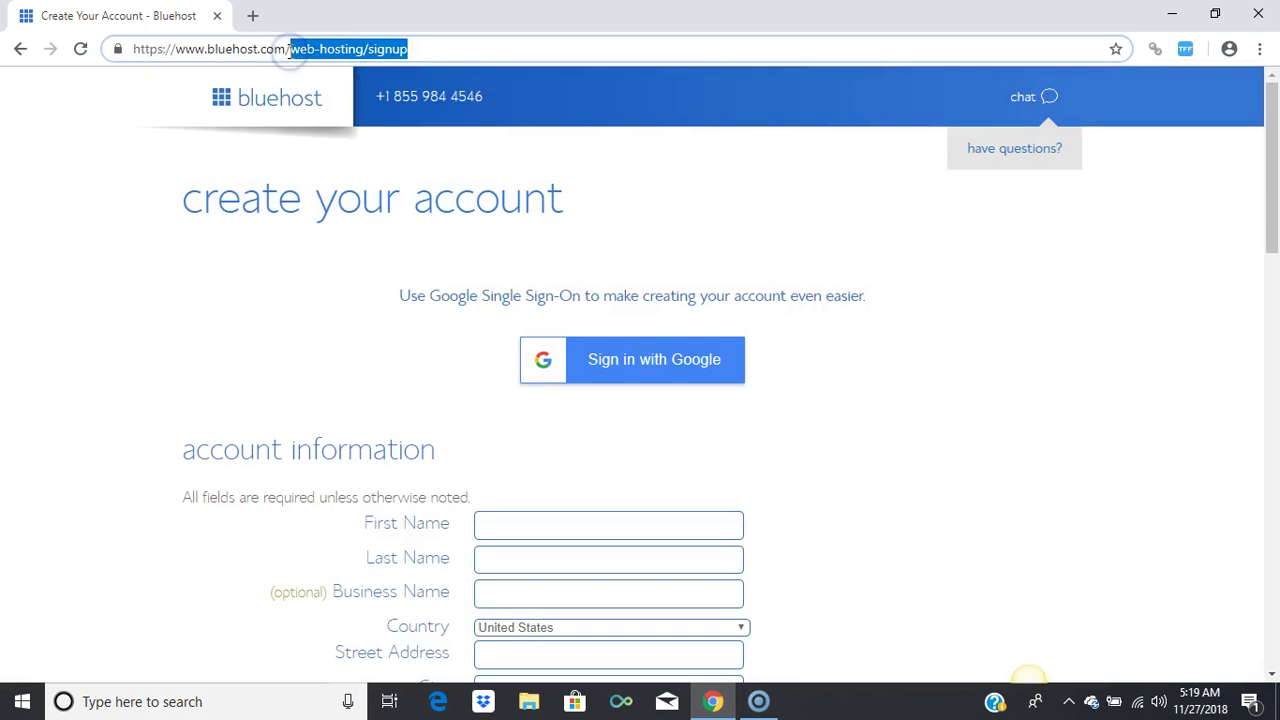
key(BackSpace)
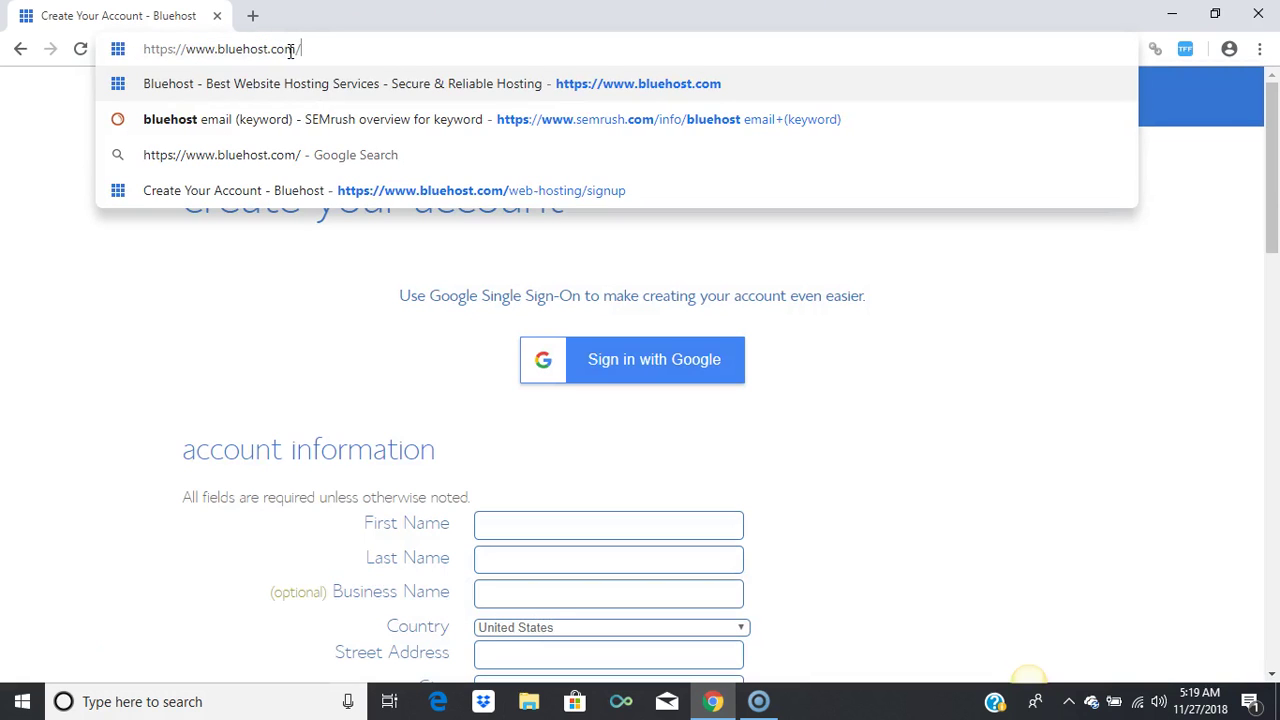
key(Return)
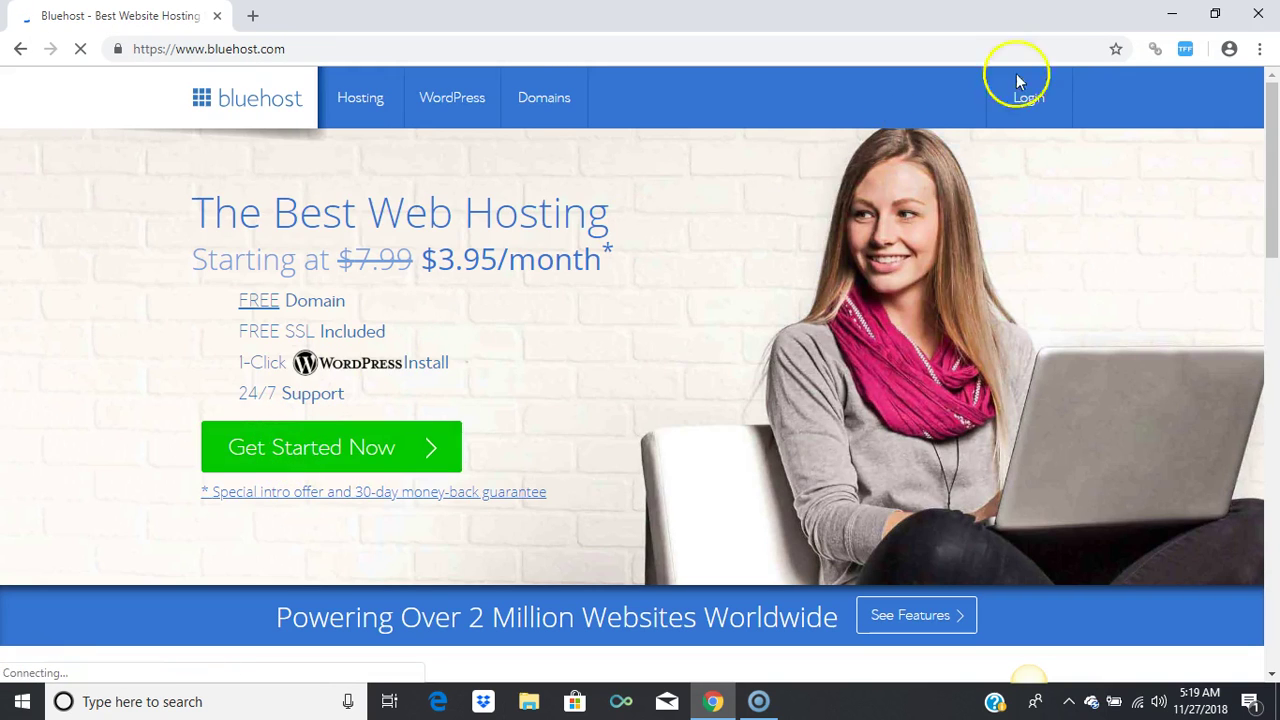
Log into the Bluehost hosting account with the account username and password.
click(1034, 108)
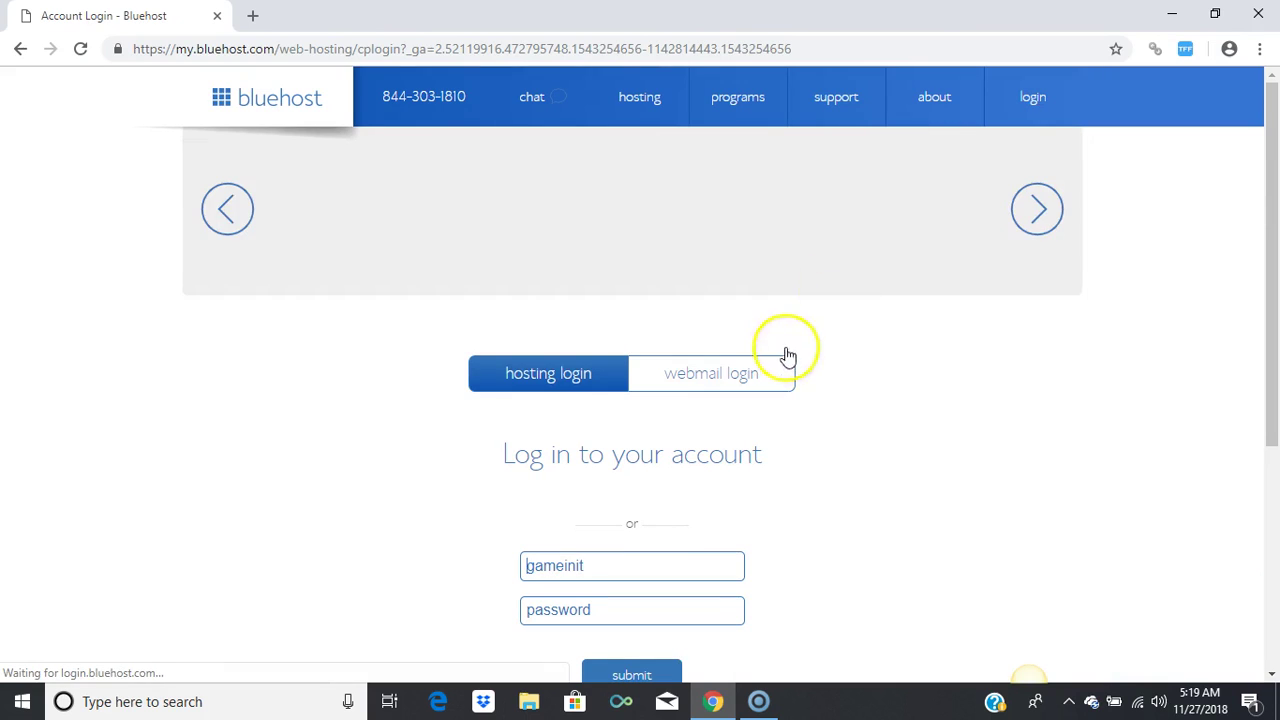
click(611, 565)
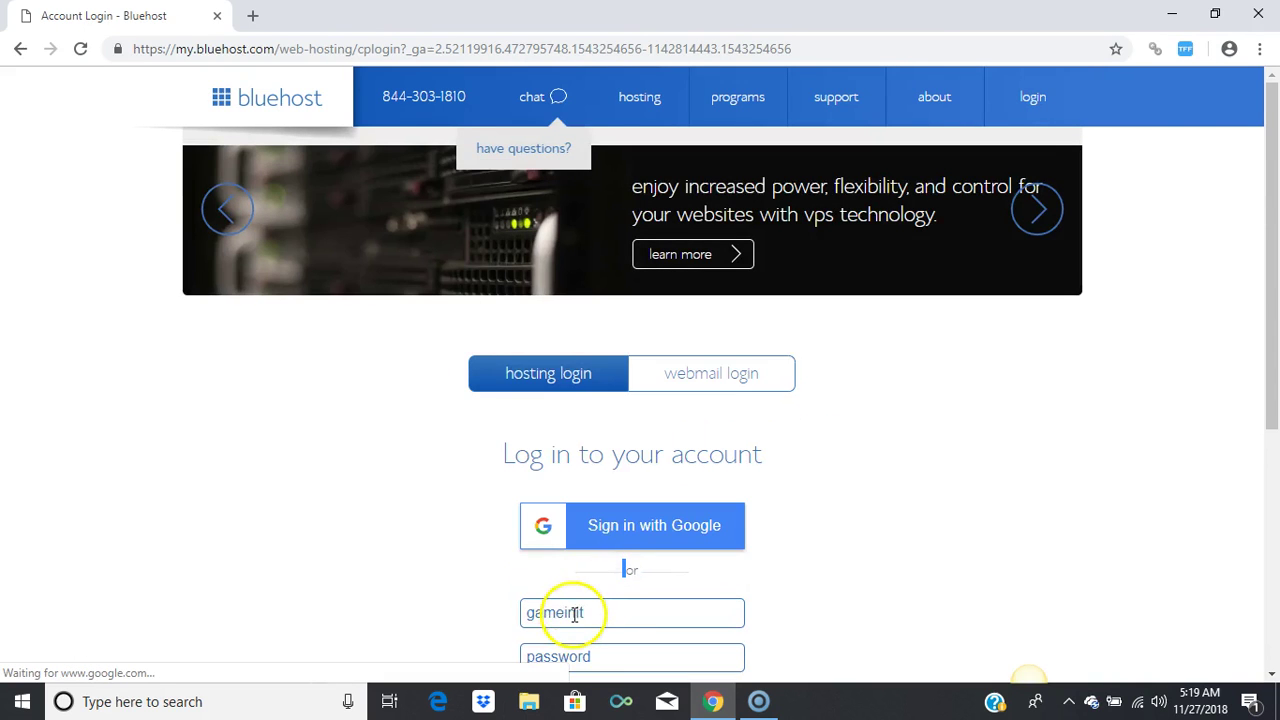
double_click(573, 613)
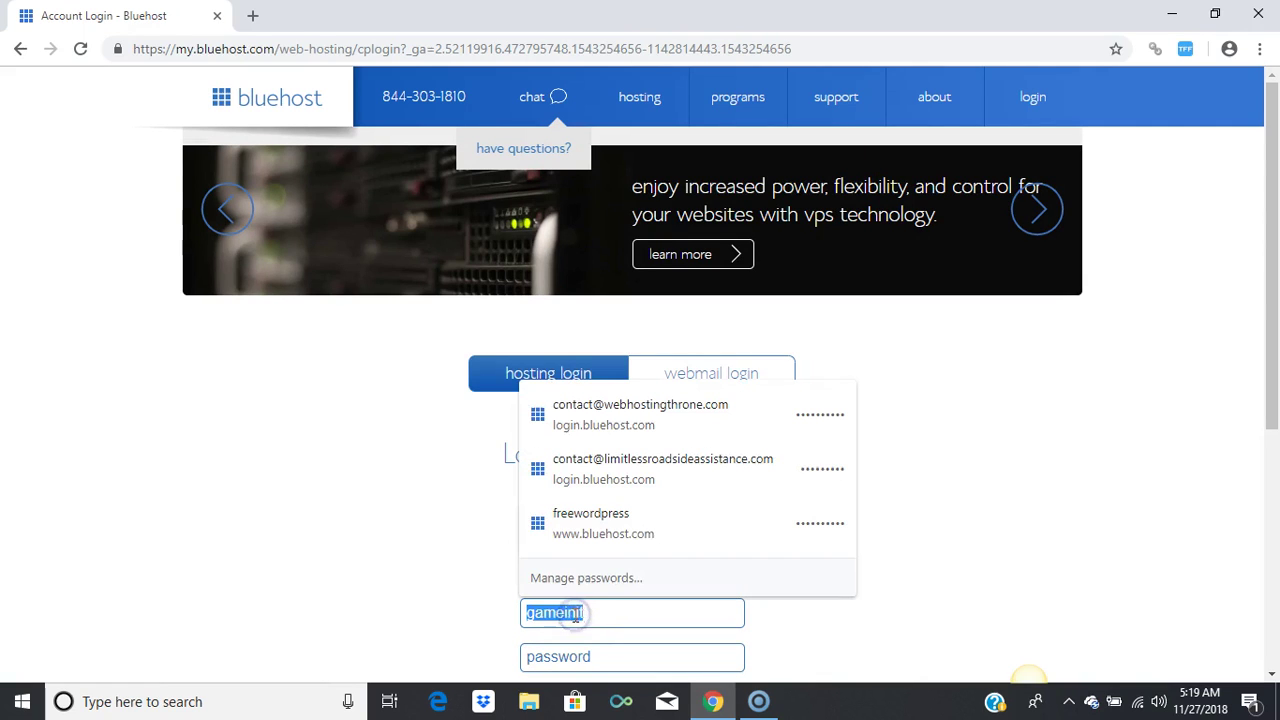
click(619, 614)
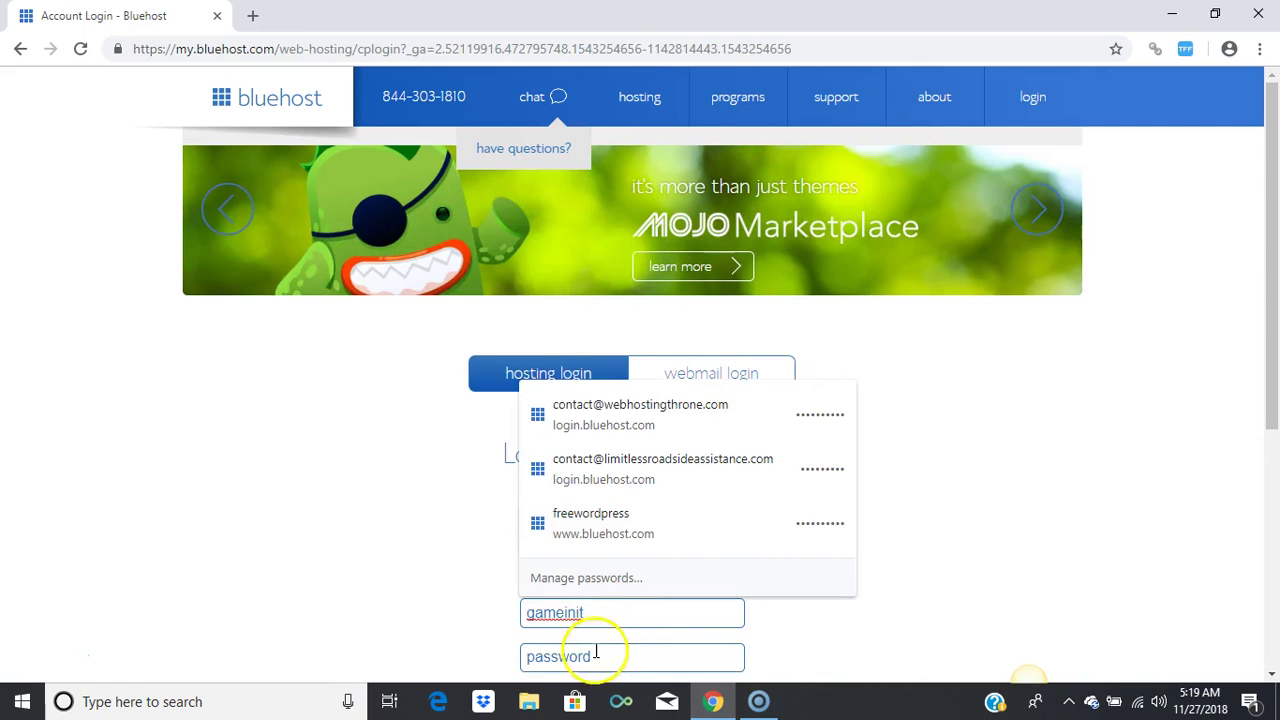
click(592, 657)
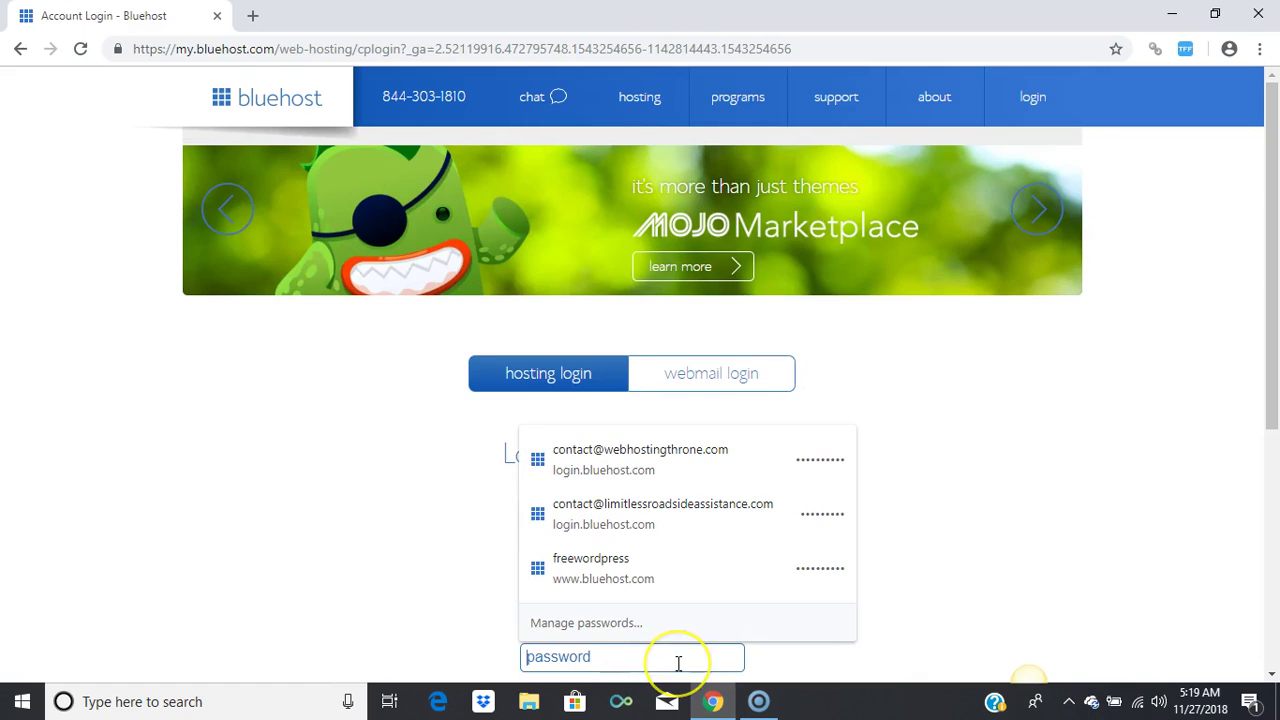
text(•)
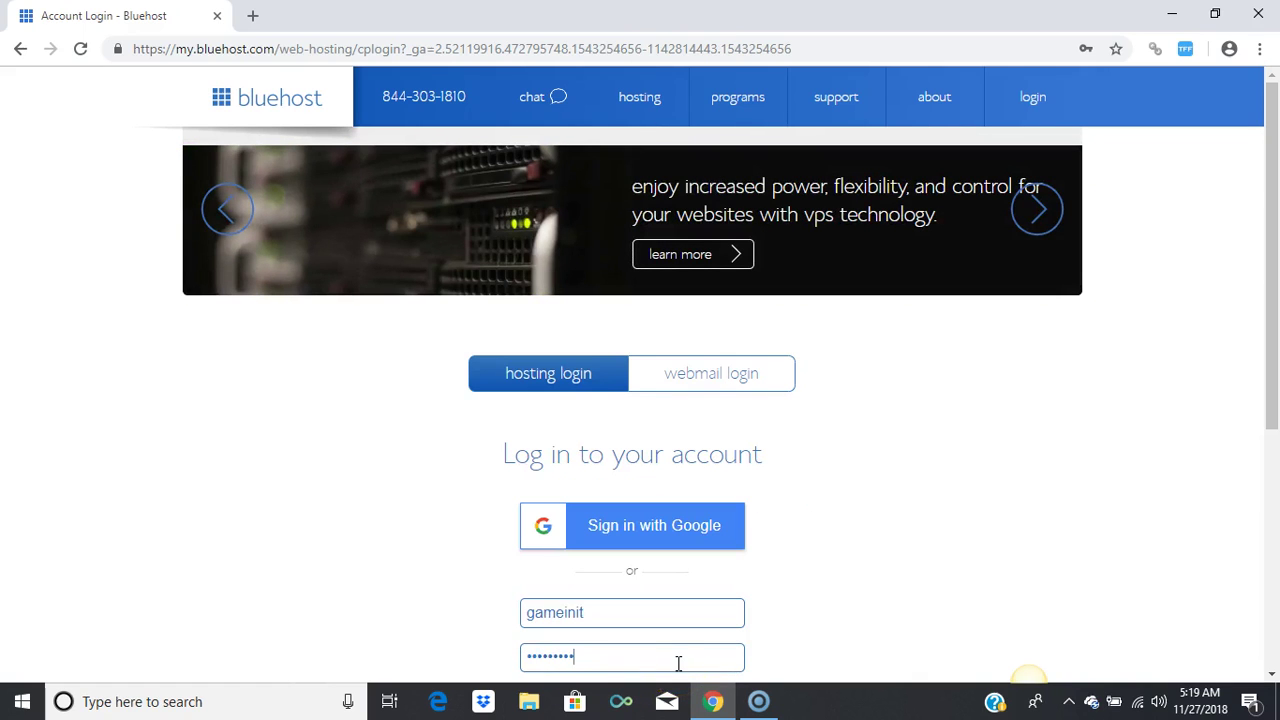
text(•)
key(Return)
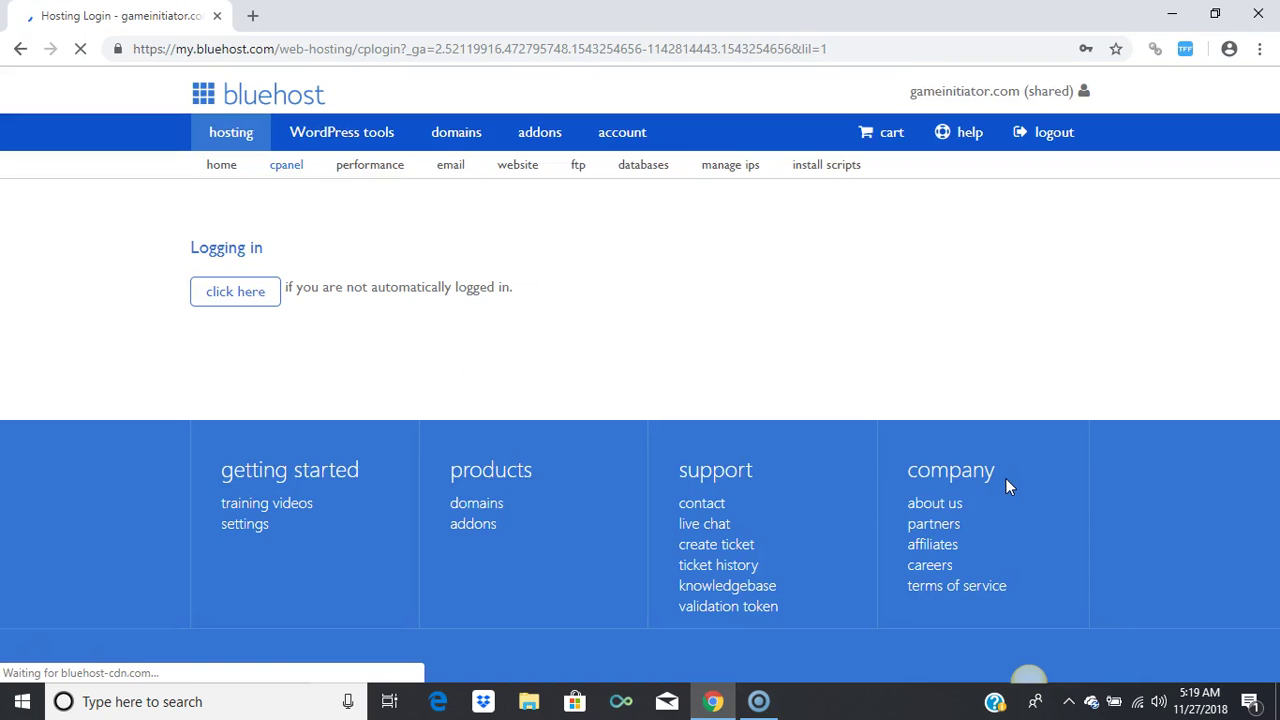
Follow the deprecated-page 'here' link to the new cPanel and scroll to the website tools.
click(990, 366)
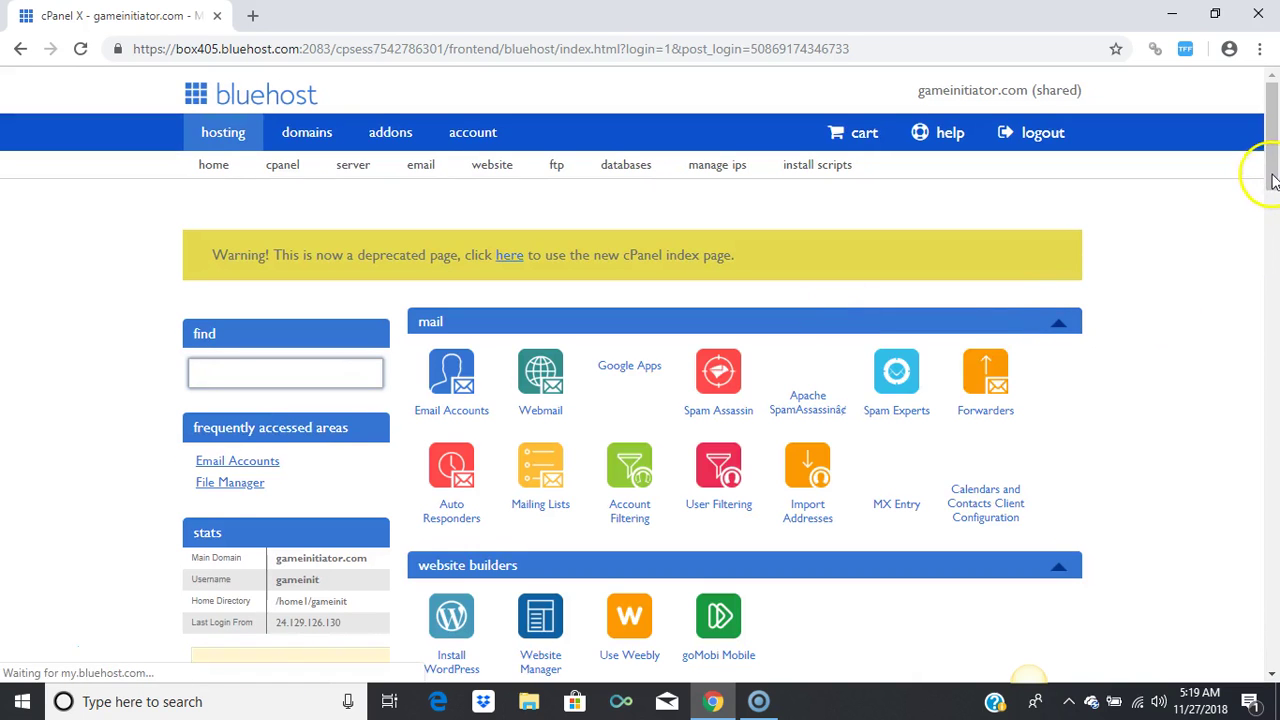
drag(1273, 178, 1268, 207)
scroll(1268, 207, down, 1)
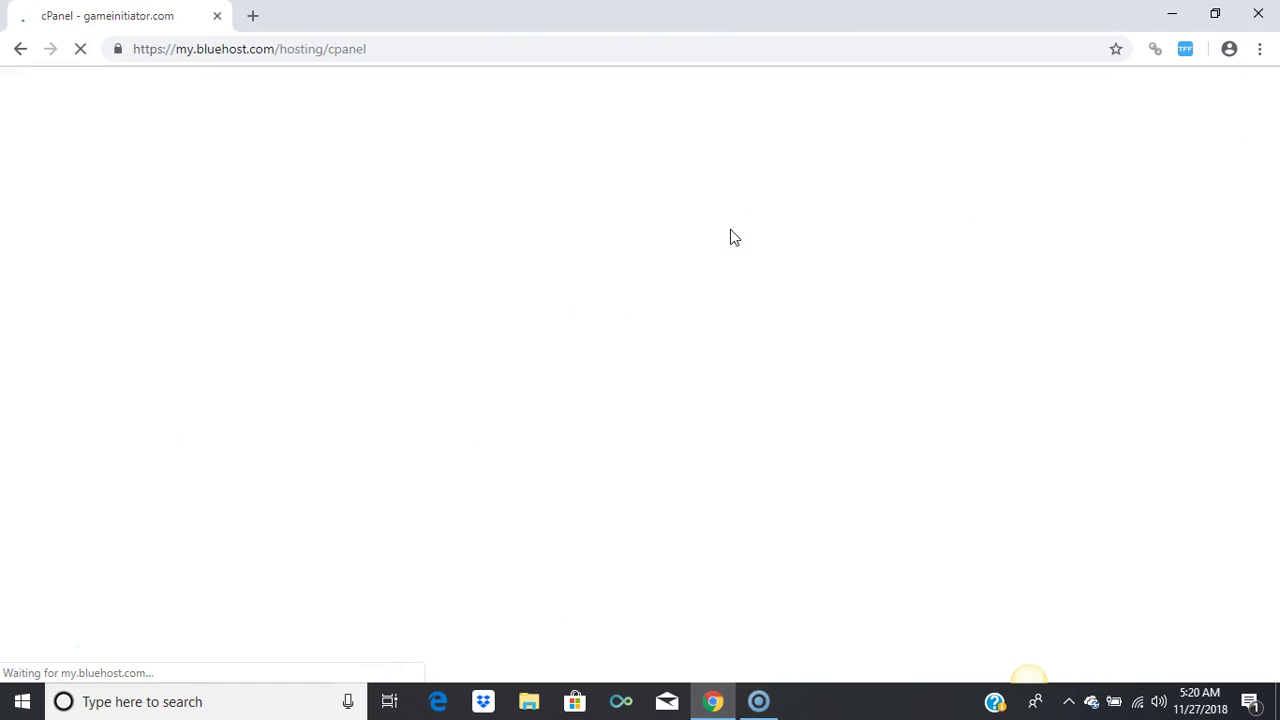
click(729, 248)
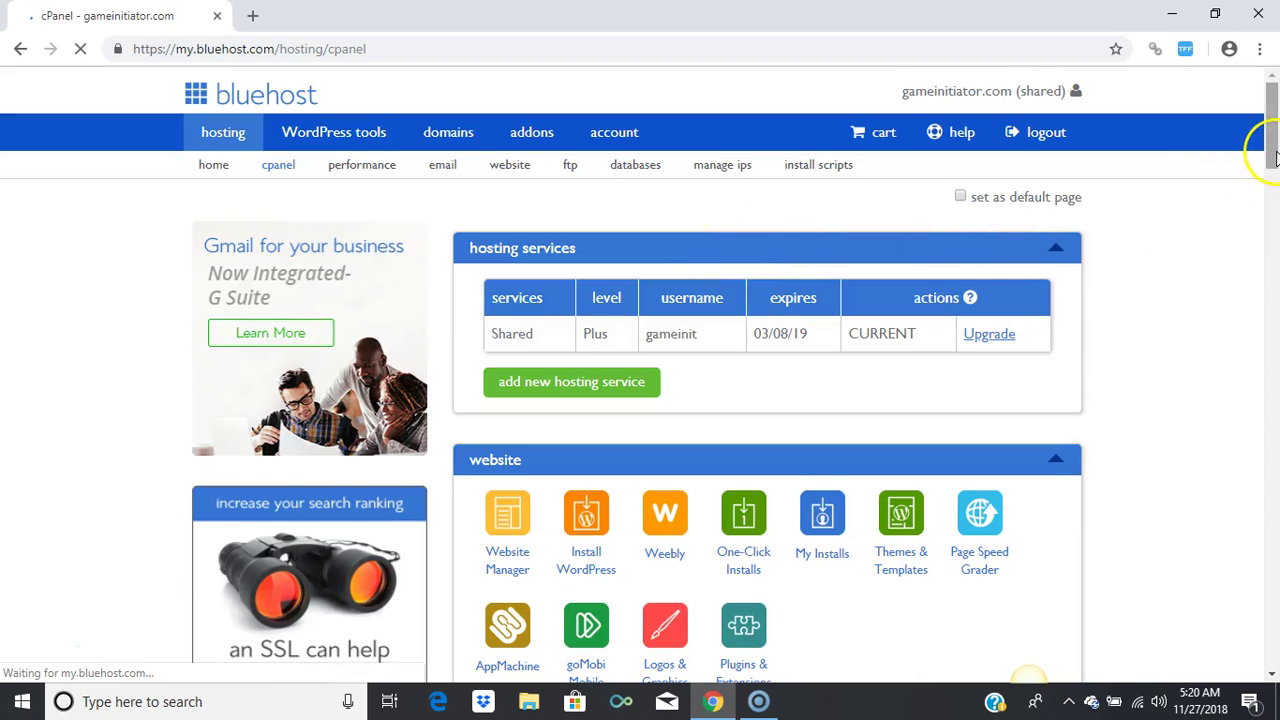
drag(1272, 155, 1268, 186)
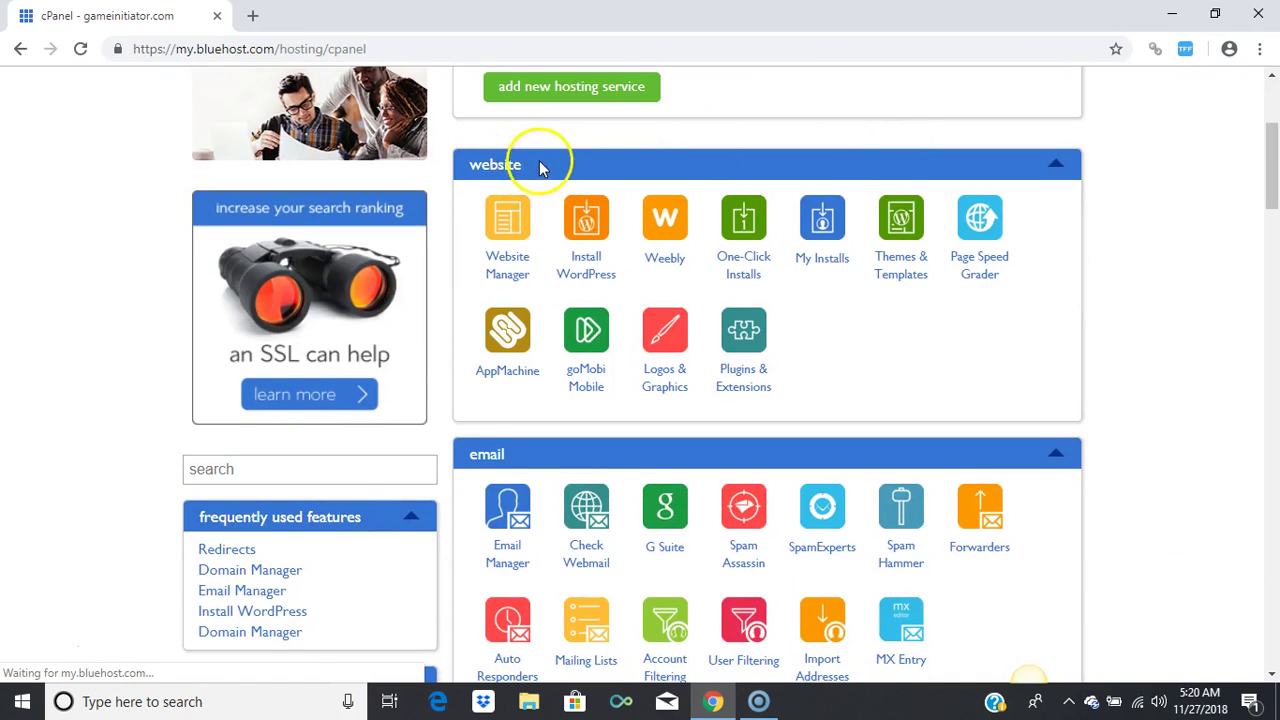
Launch the Install WordPress tool from cPanel's website section.
click(588, 286)
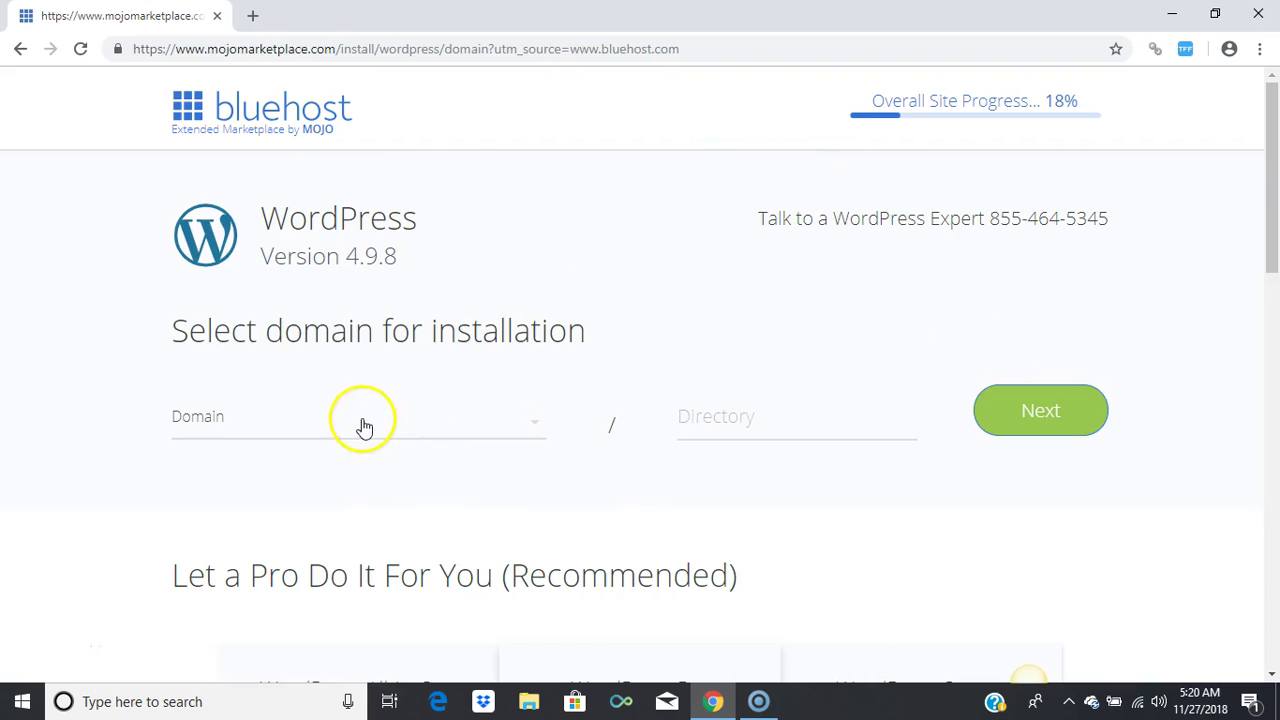
click(535, 425)
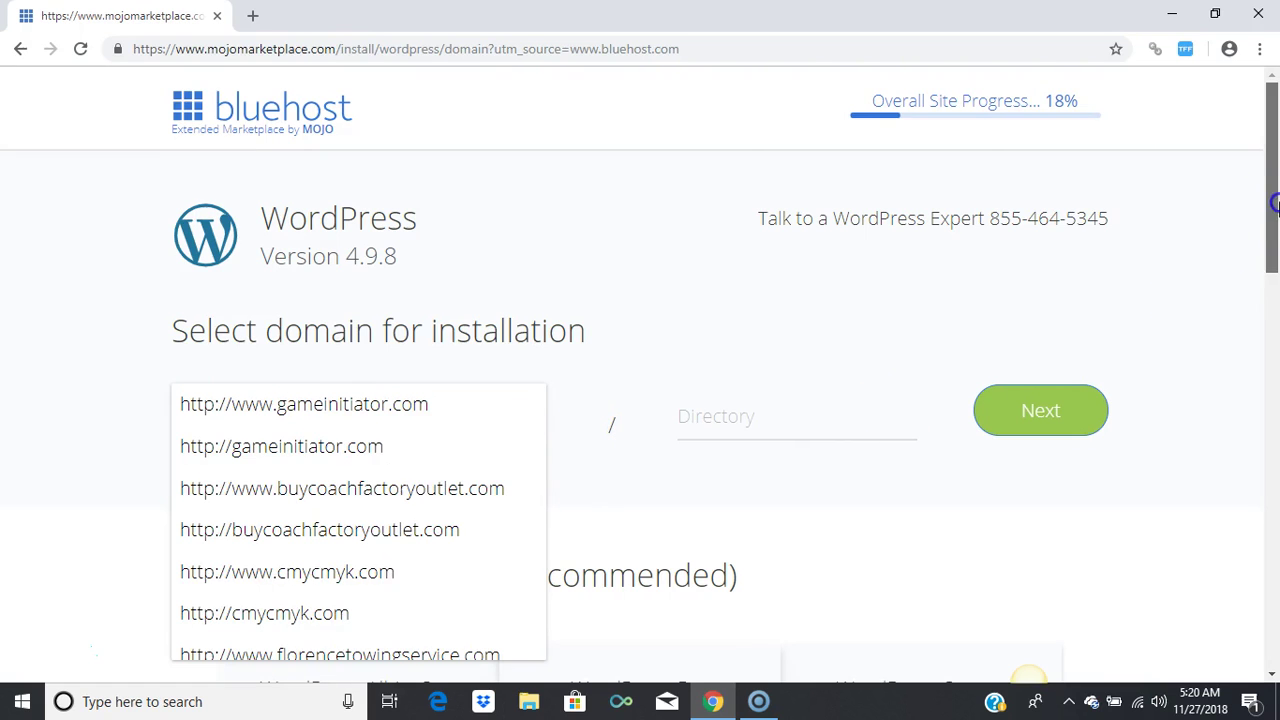
drag(1272, 218, 1272, 270)
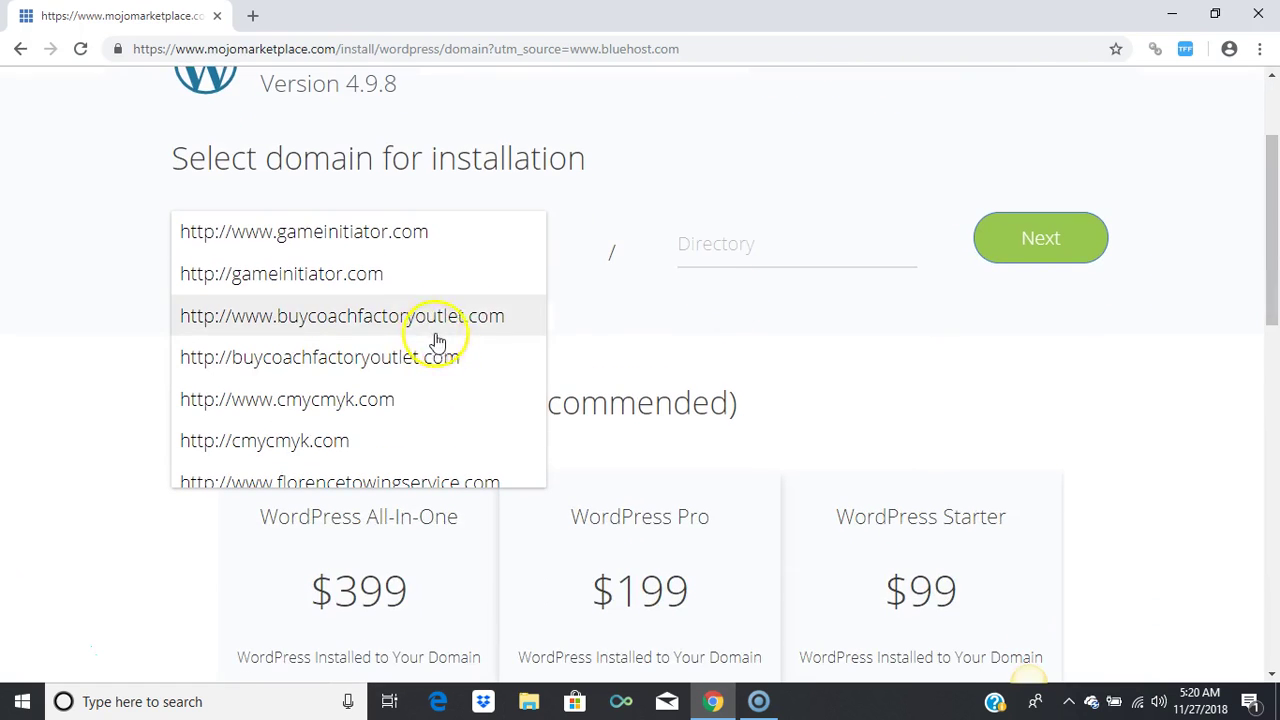
drag(494, 356, 409, 315)
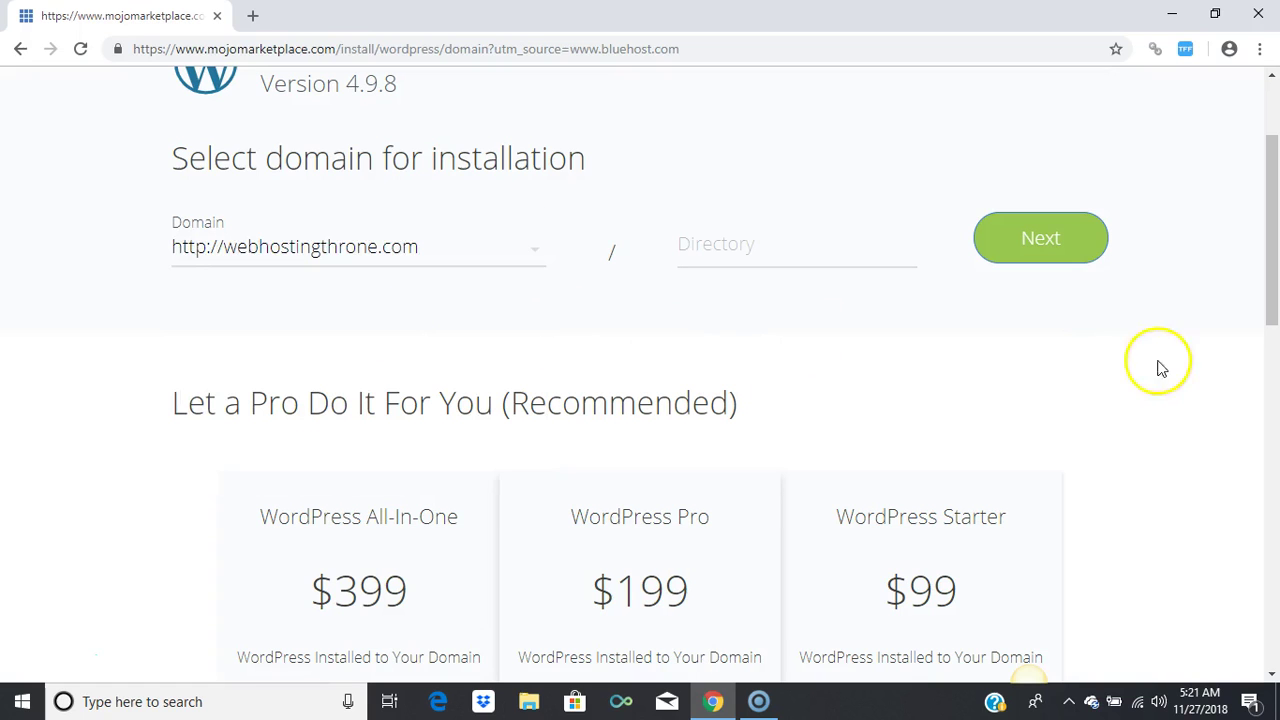
drag(1277, 250, 1277, 197)
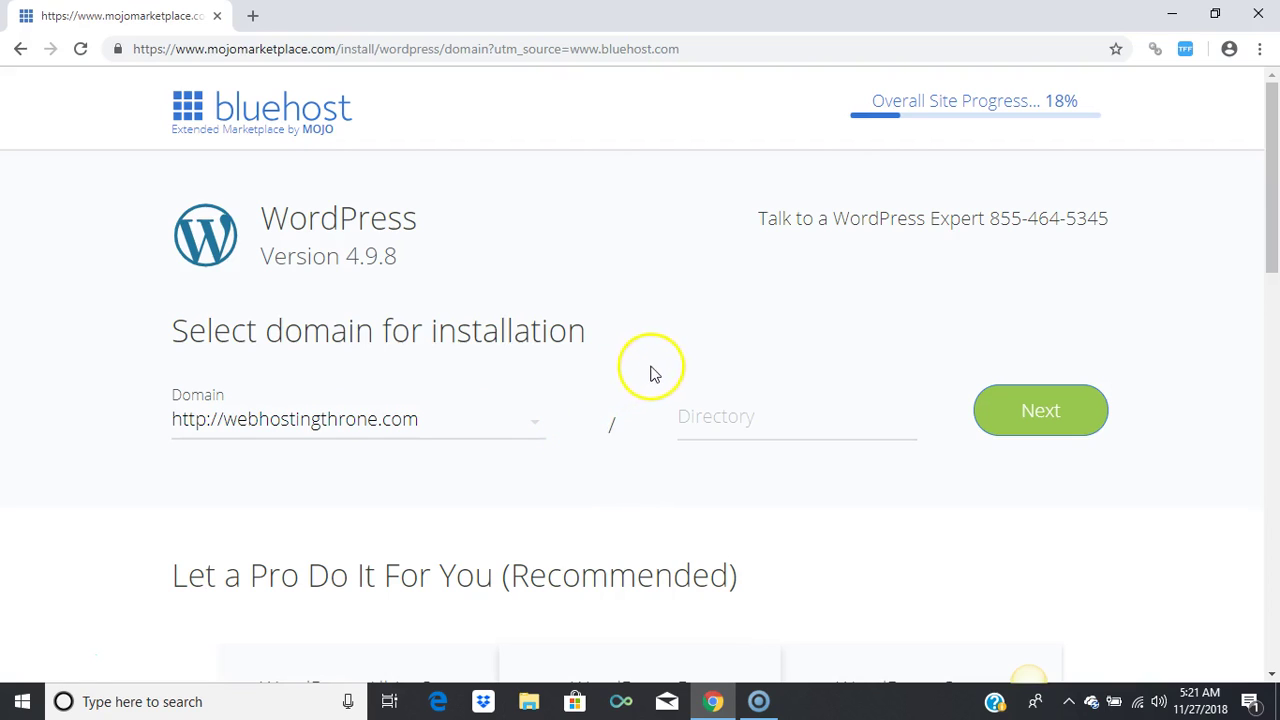
click(699, 424)
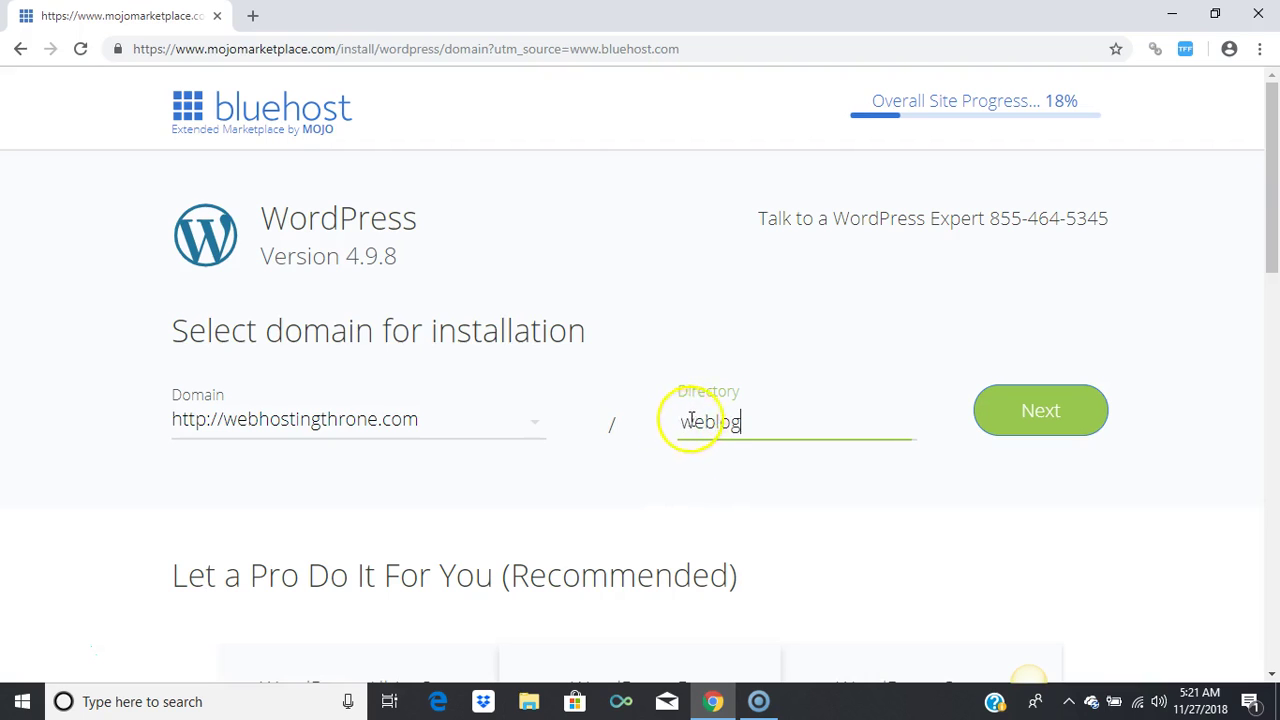
click(766, 437)
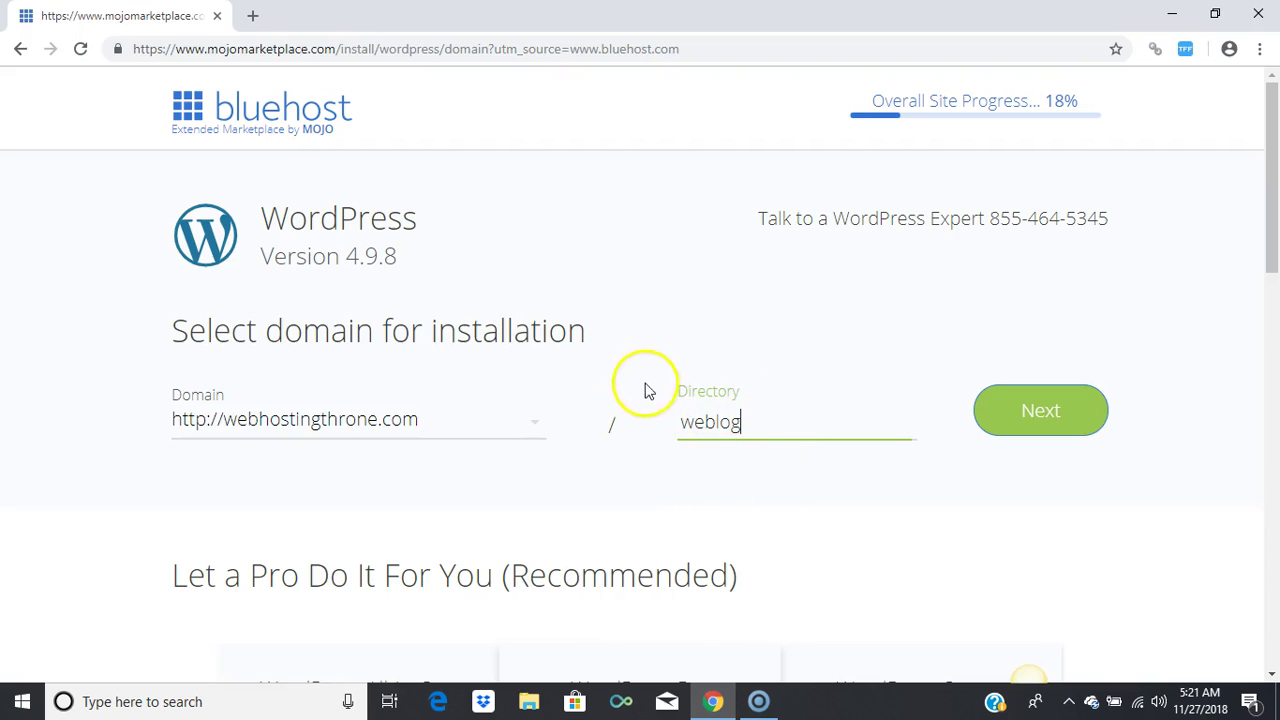
click(1052, 432)
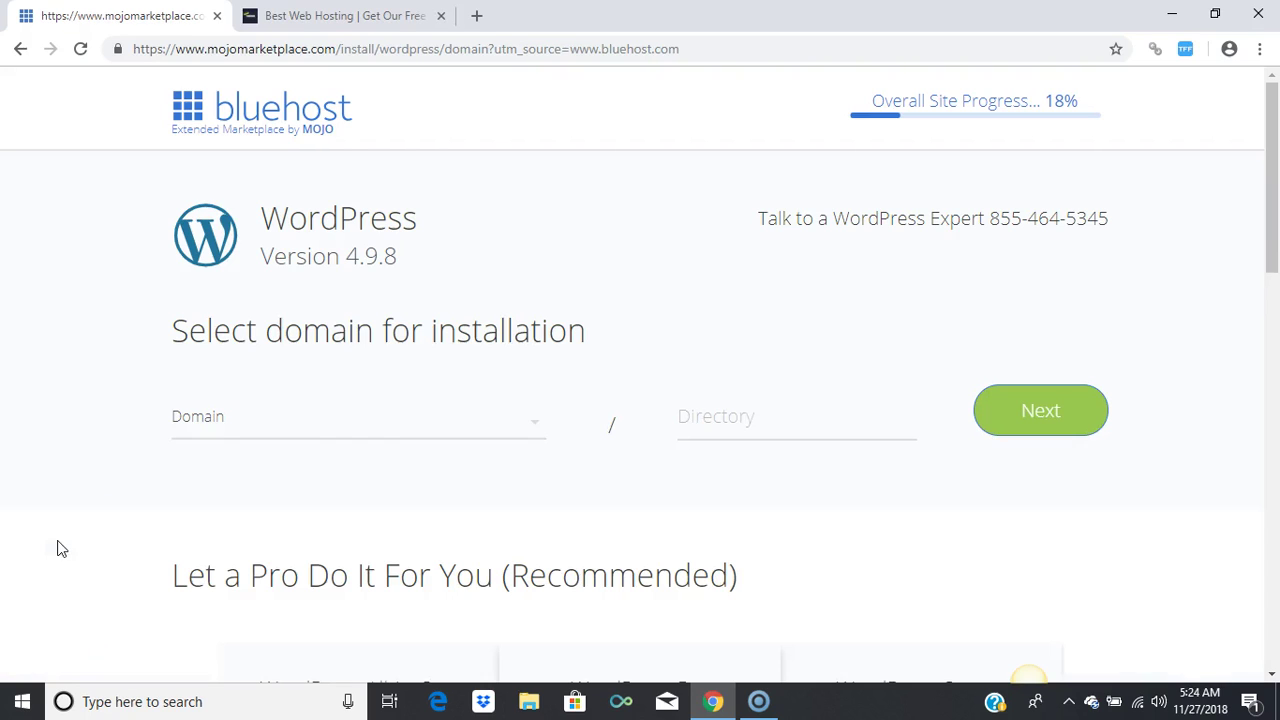
click(536, 427)
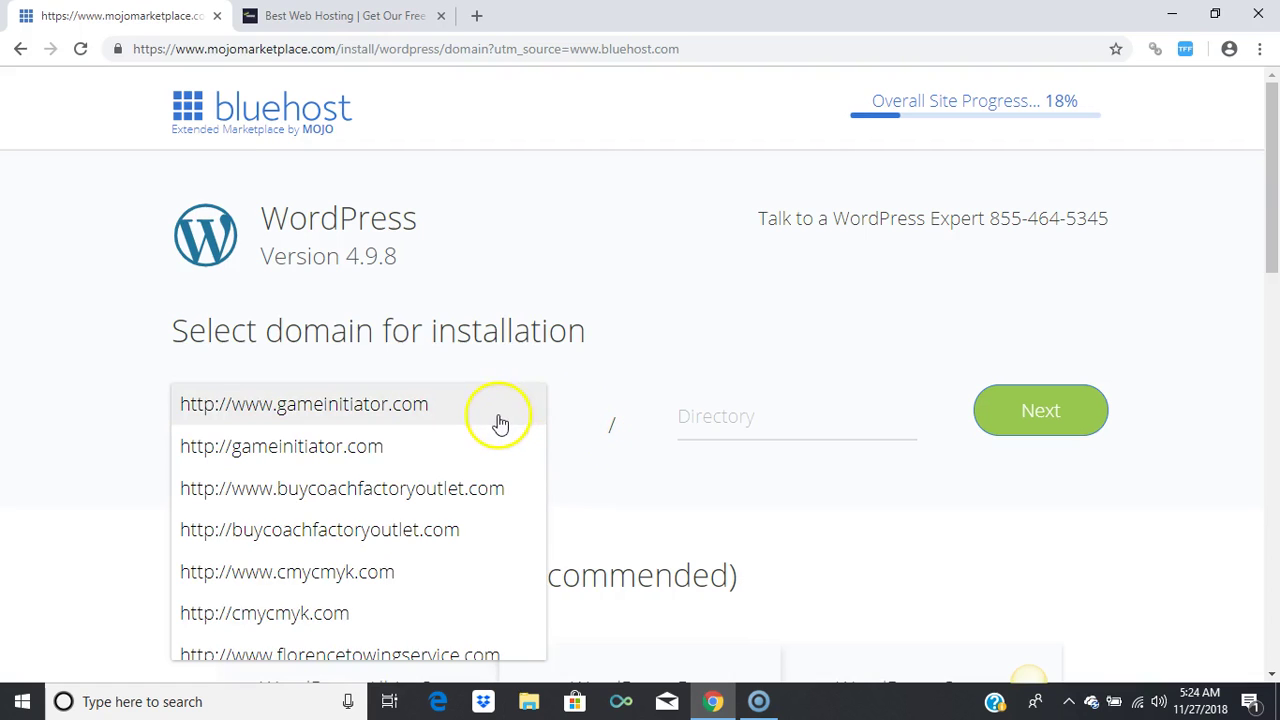
drag(497, 418, 447, 505)
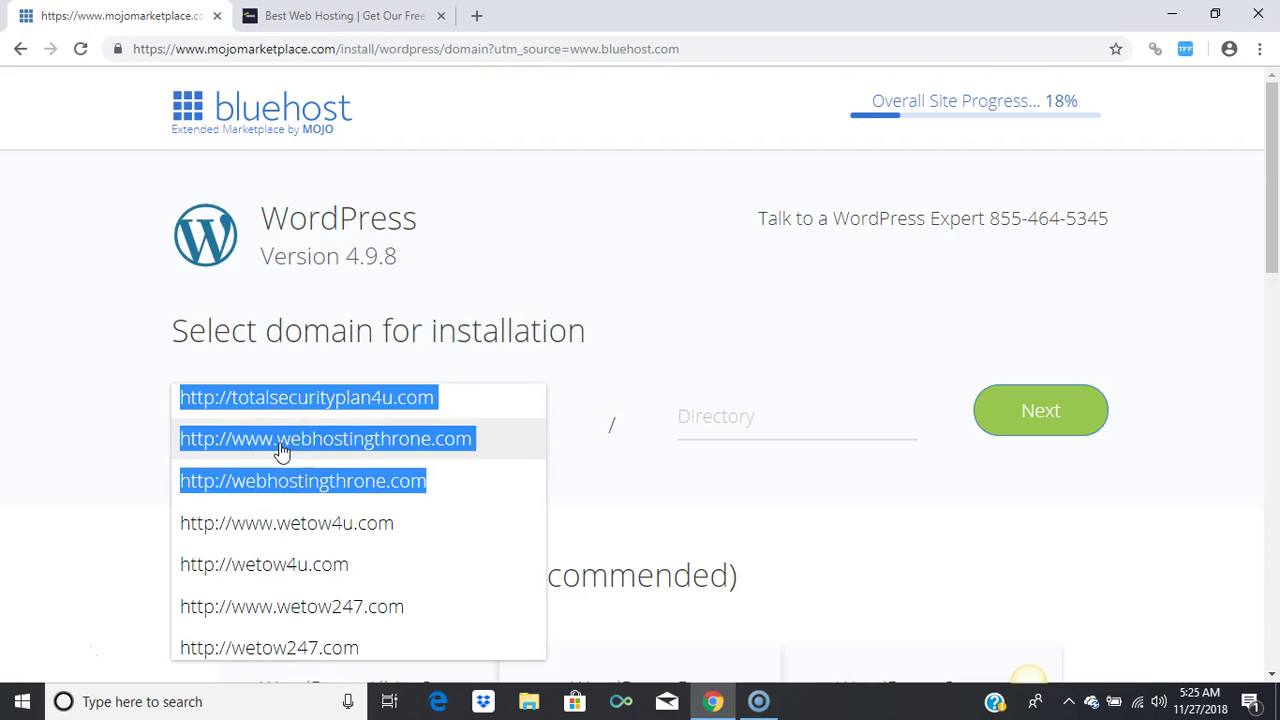
click(276, 481)
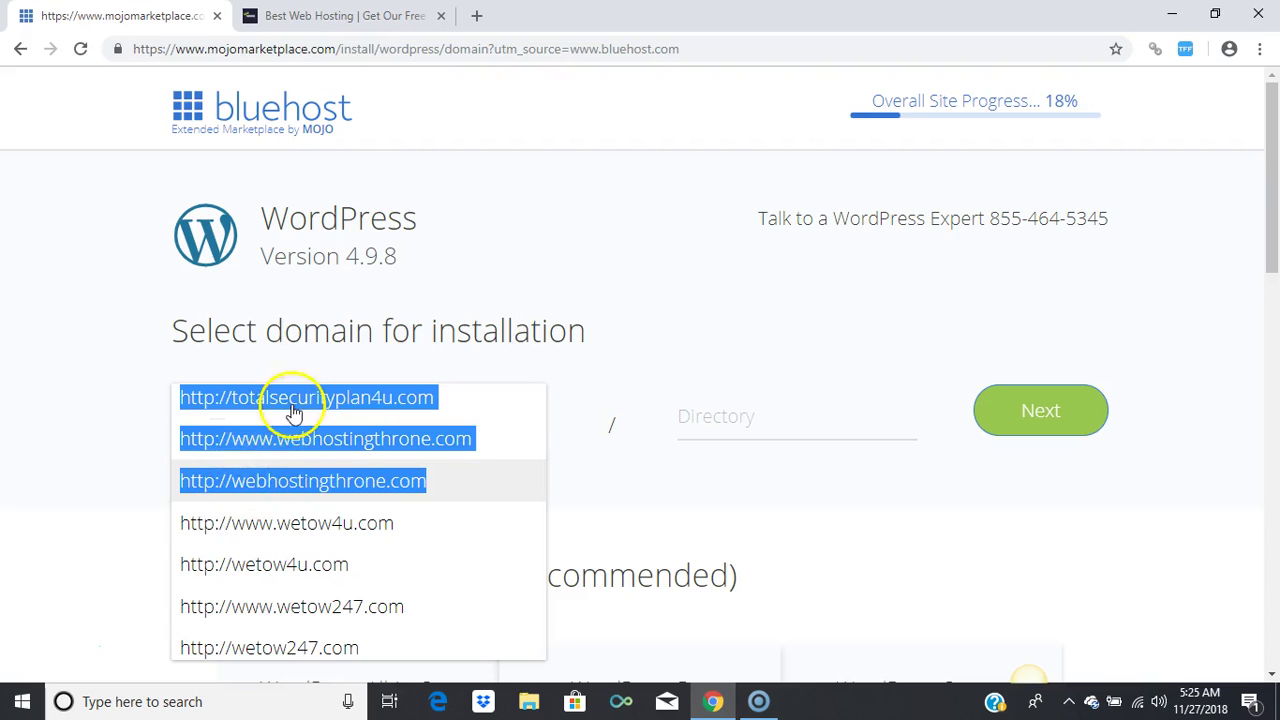
click(248, 483)
click(230, 486)
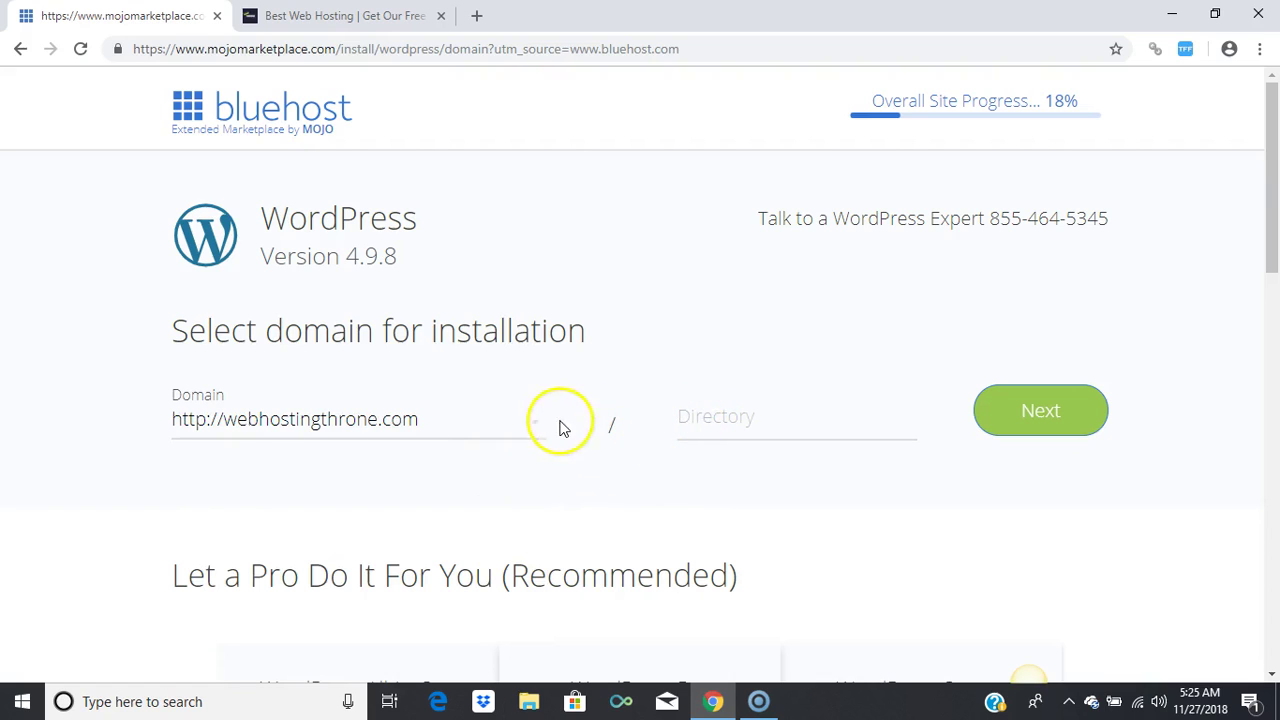
Set the install directory to 'log' and continue to the Admin Information step.
click(692, 425)
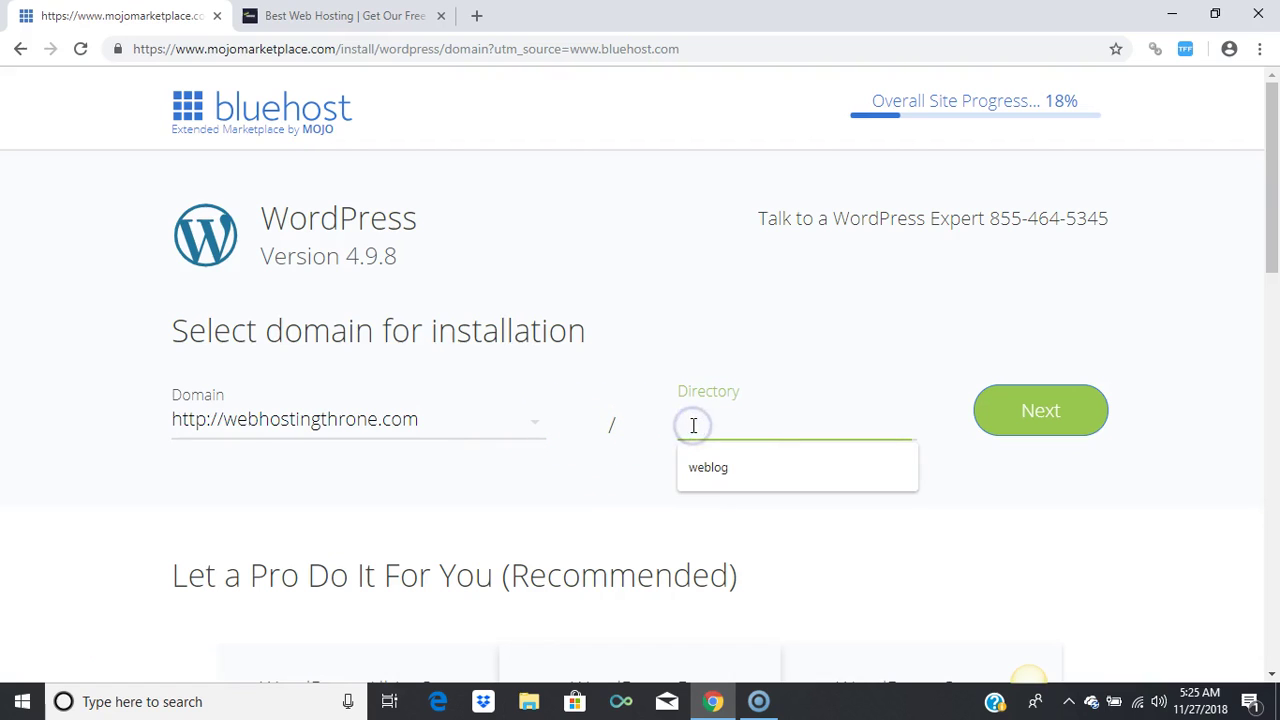
click(638, 479)
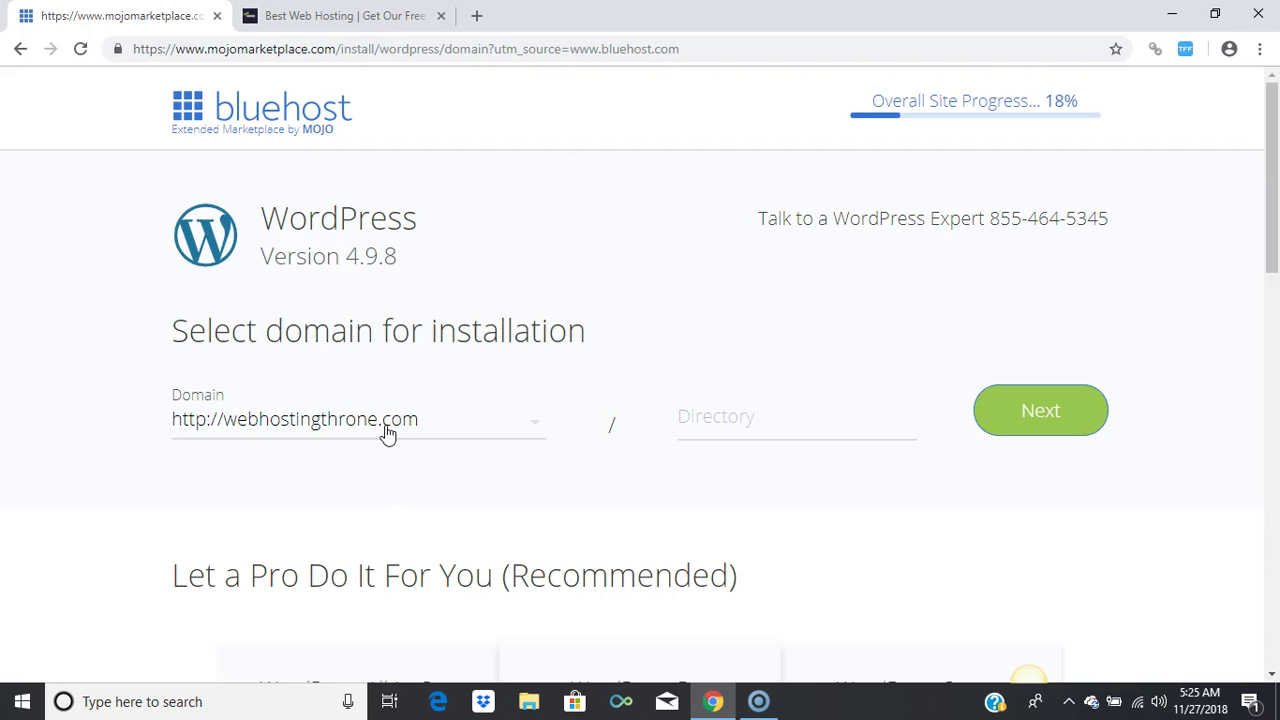
click(398, 426)
click(789, 431)
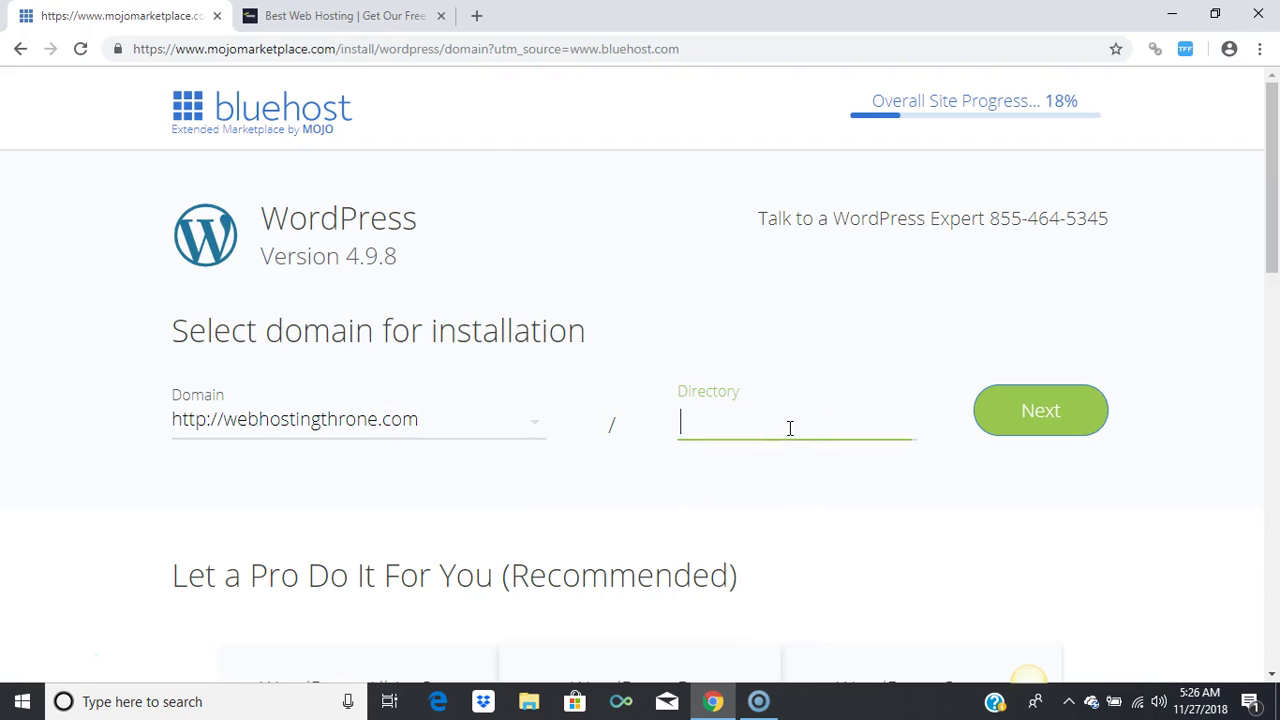
text(log)
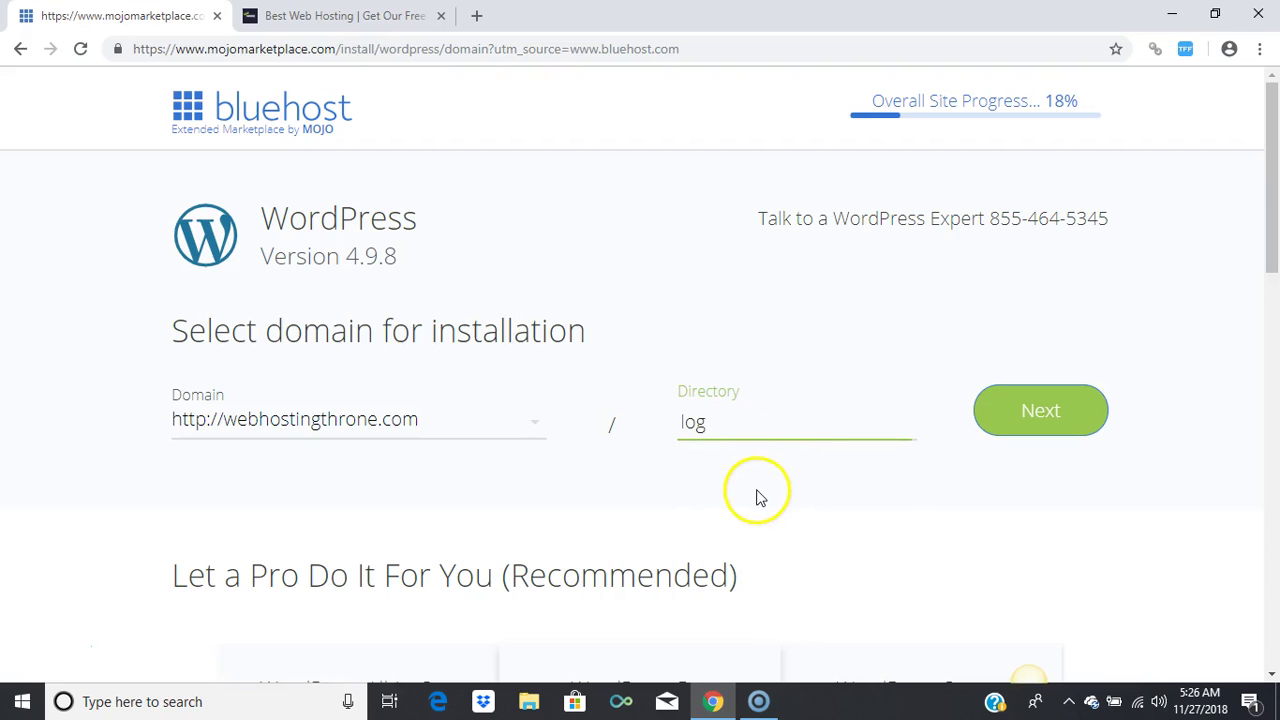
click(1037, 418)
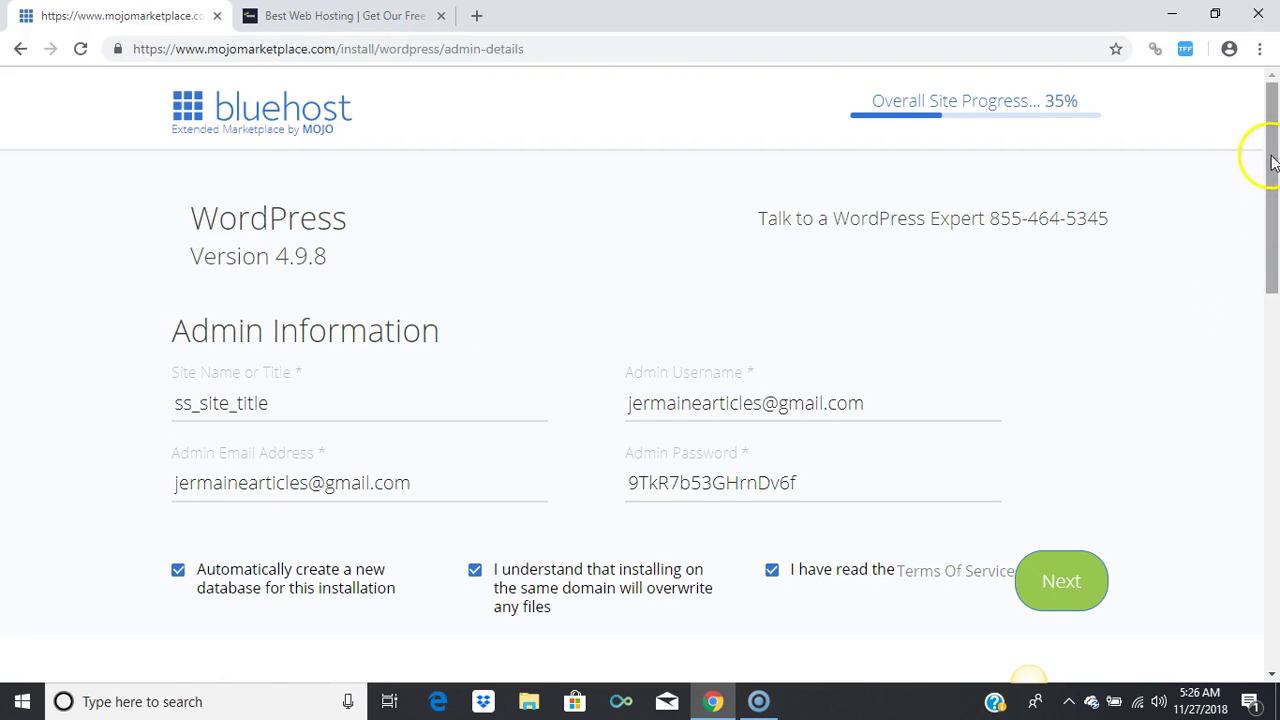
Replace the placeholder Site Name or Title with 'Web Hosting Throne Blog'.
drag(1273, 157, 1268, 192)
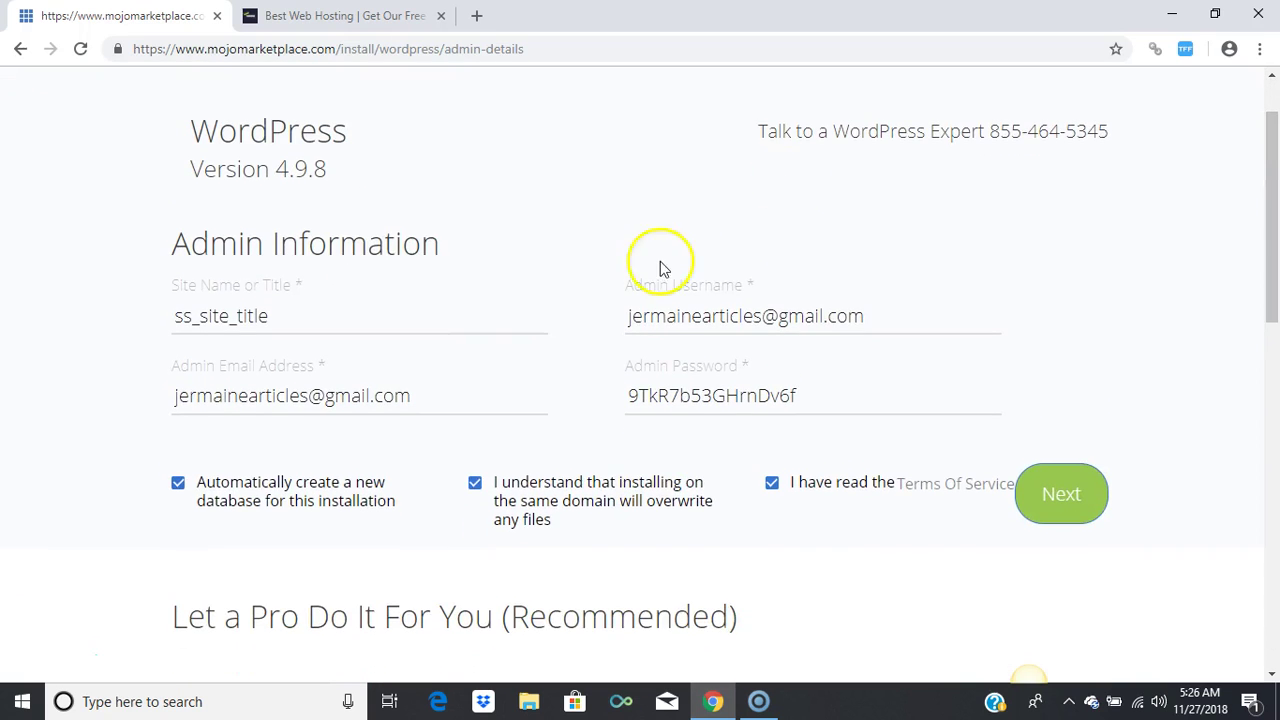
double_click(272, 320)
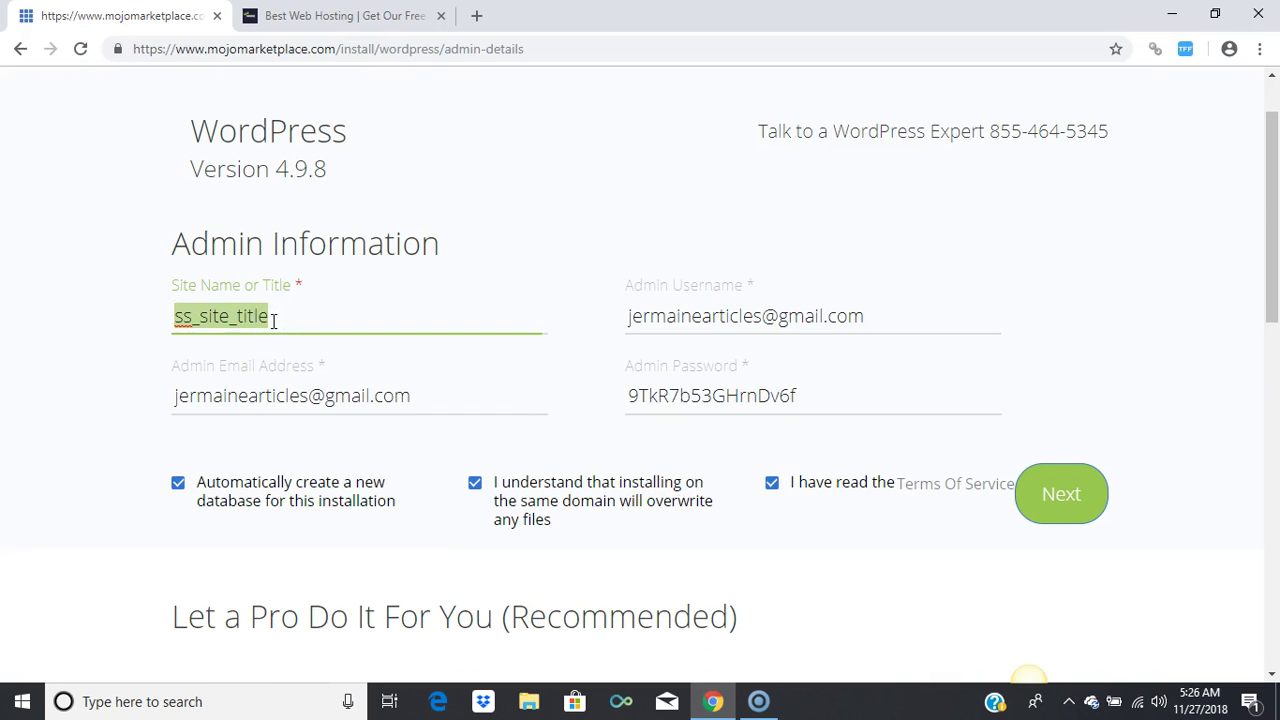
text(Web Hosting Throne Blo)
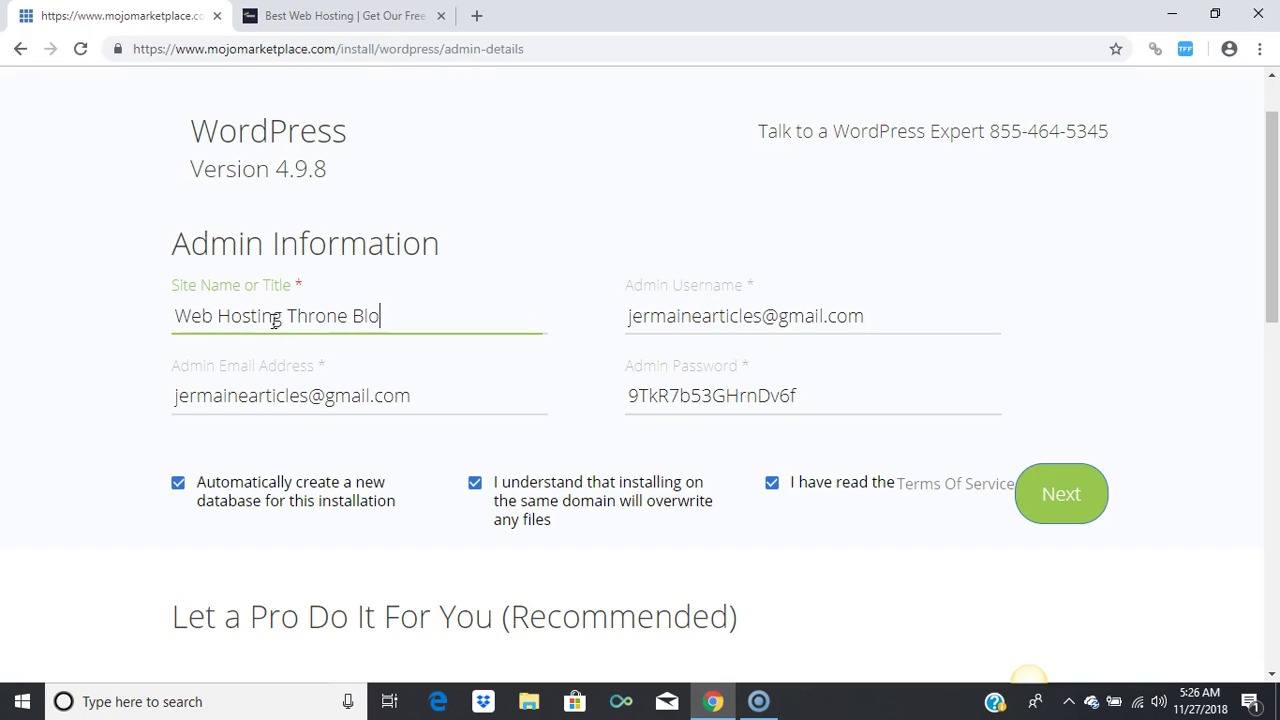
text(g)
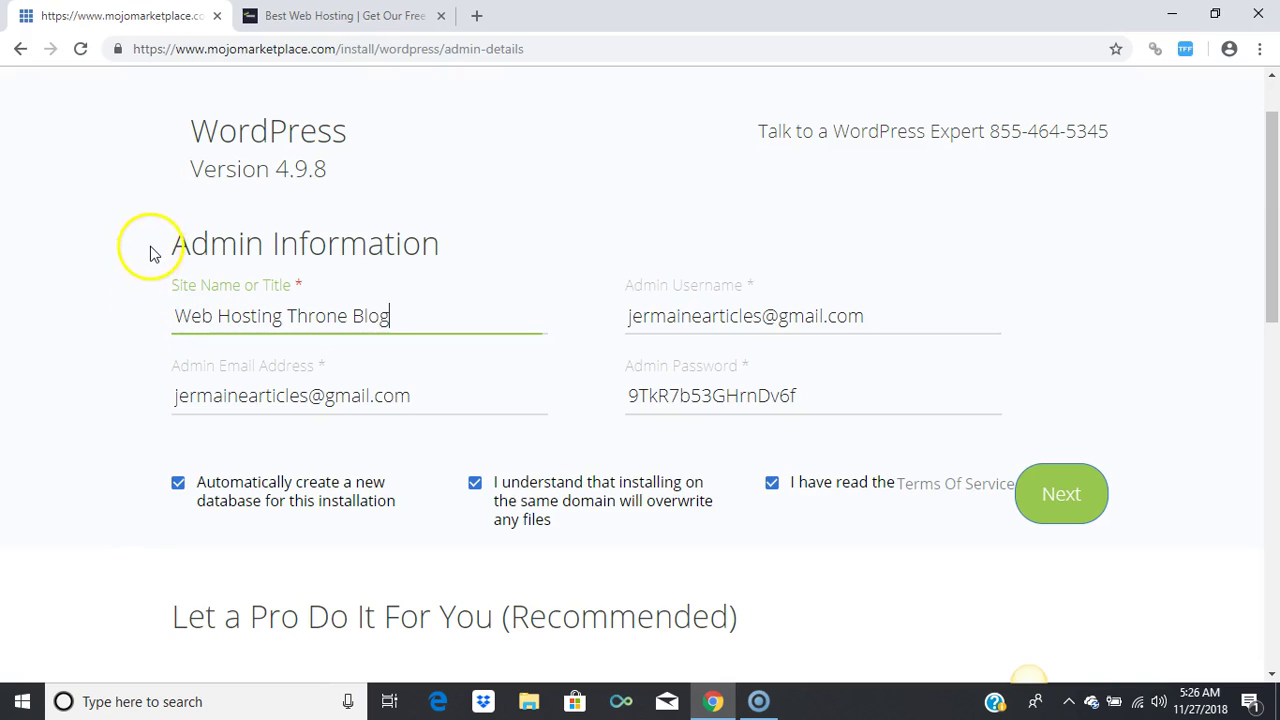
triple_click(626, 286)
click(737, 287)
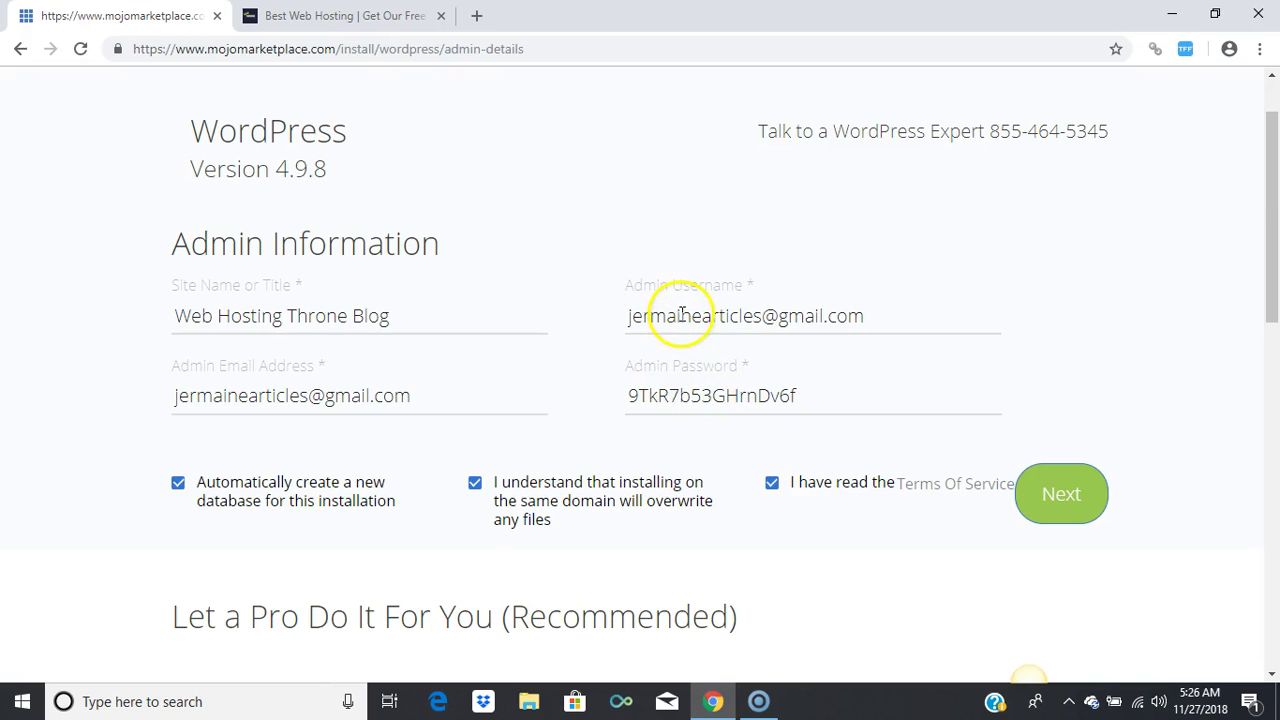
Enter a custom admin password in place of the generated one and begin installing.
double_click(661, 398)
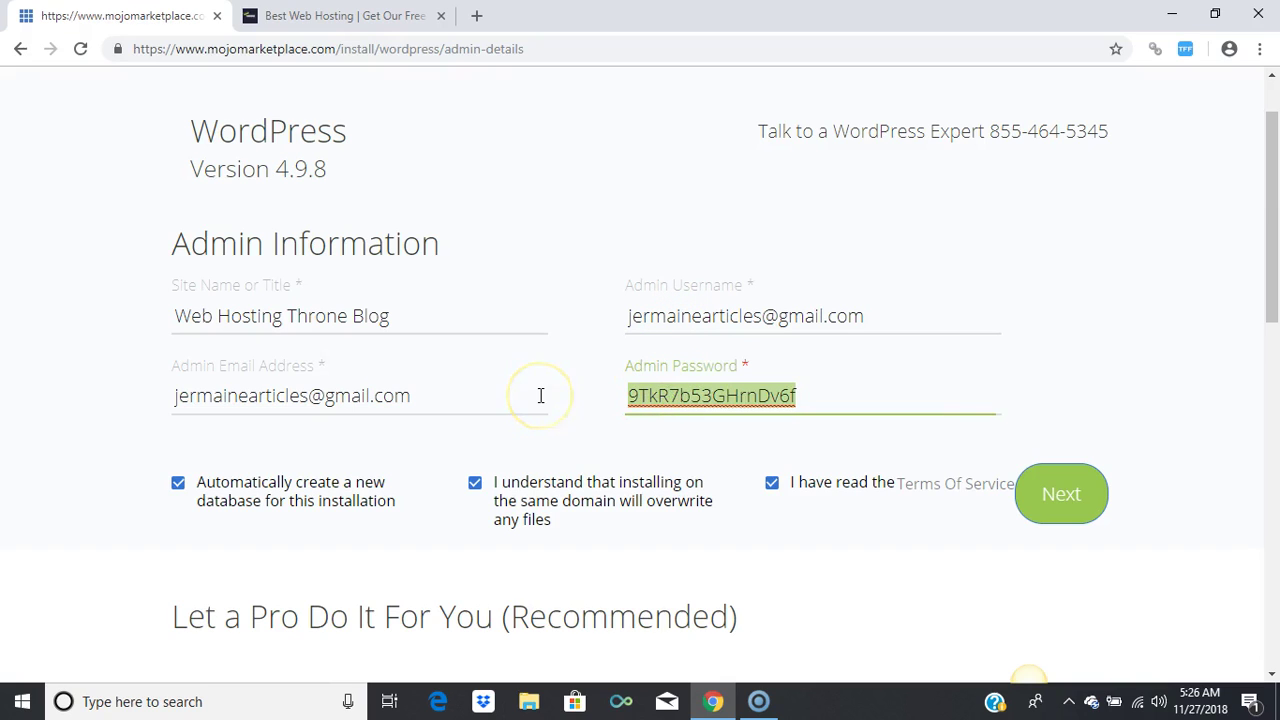
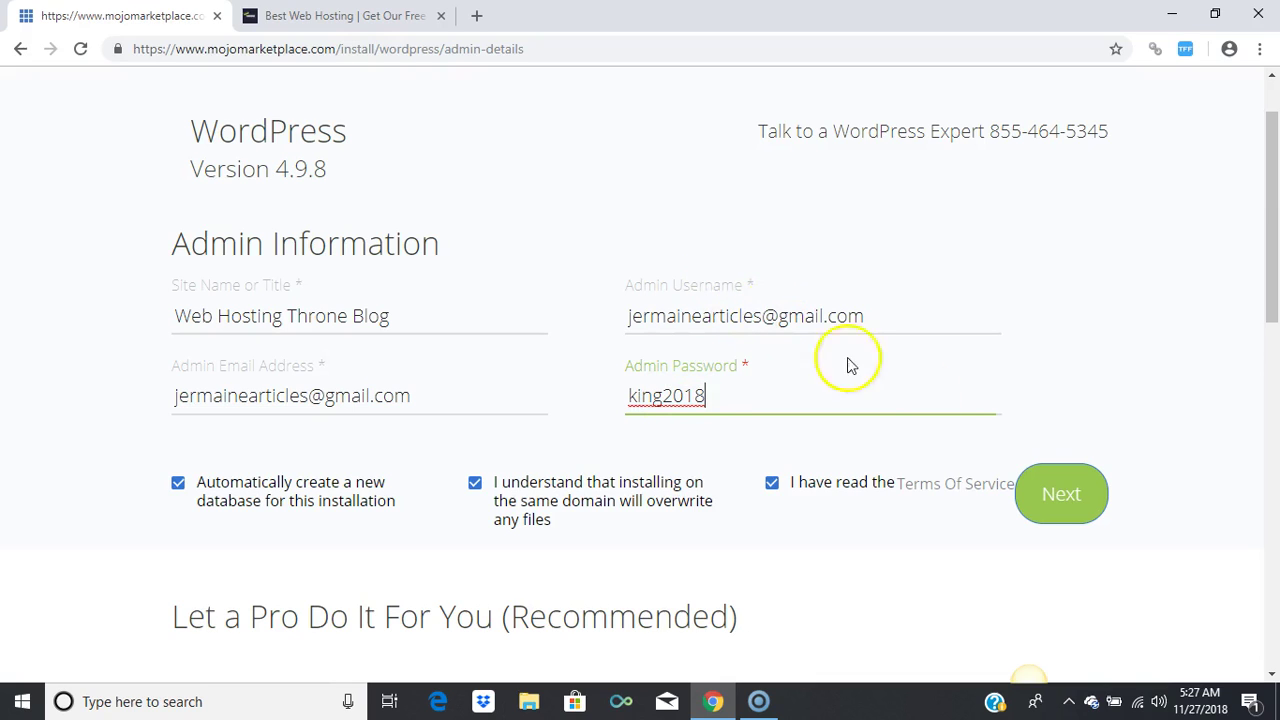
click(1056, 510)
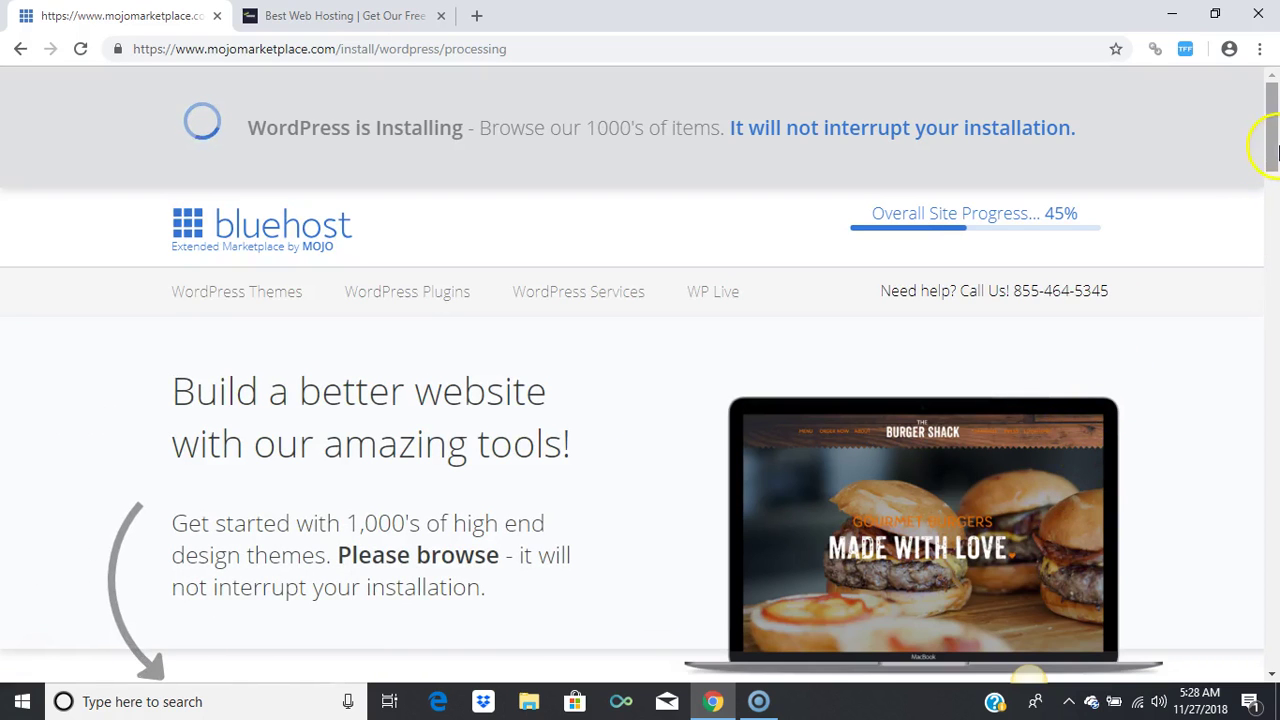
Scroll the processing page until the Installation Complete banner appears.
scroll(1266, 220, down, 1)
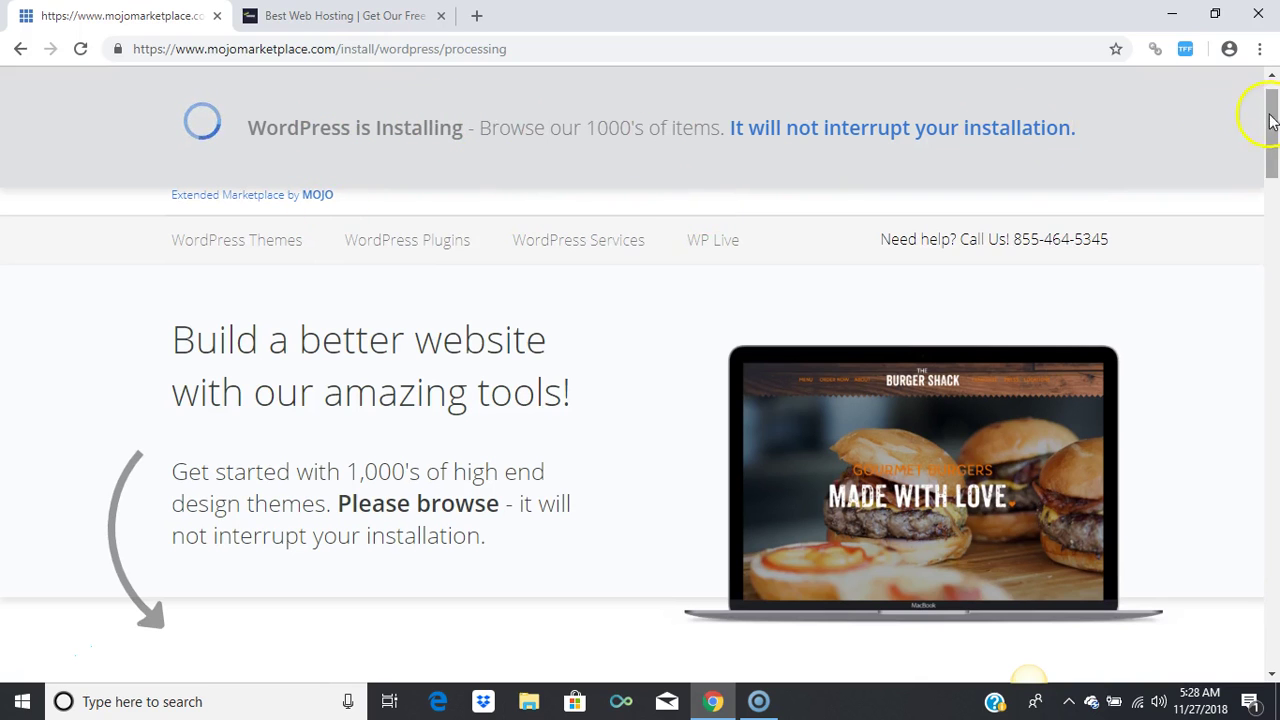
mouse_move(1274, 116)
mouse_down()
mouse_move(1272, 453)
mouse_move(1268, 420)
mouse_move(1257, 483)
mouse_move(1272, 466)
mouse_move(1272, 500)
mouse_move(1274, 96)
mouse_up()
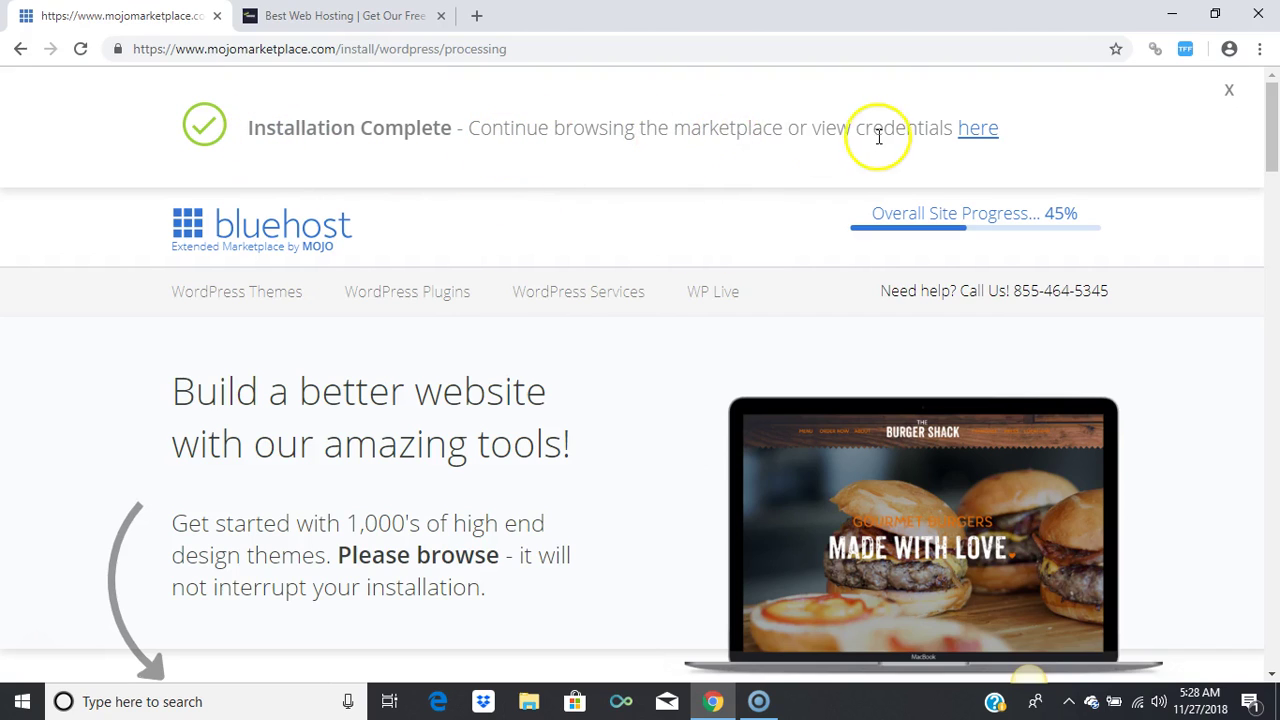
Show the installation details and open the blog's WordPress login page from the domain link.
click(984, 139)
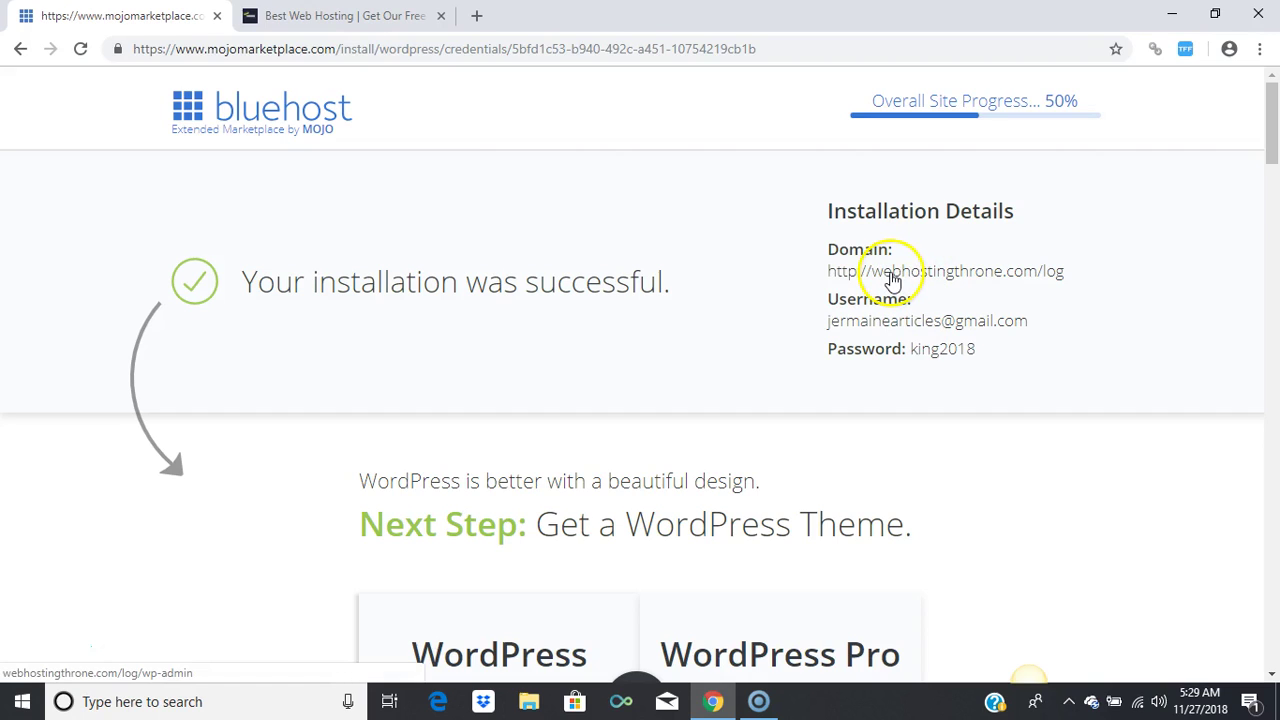
click(893, 281)
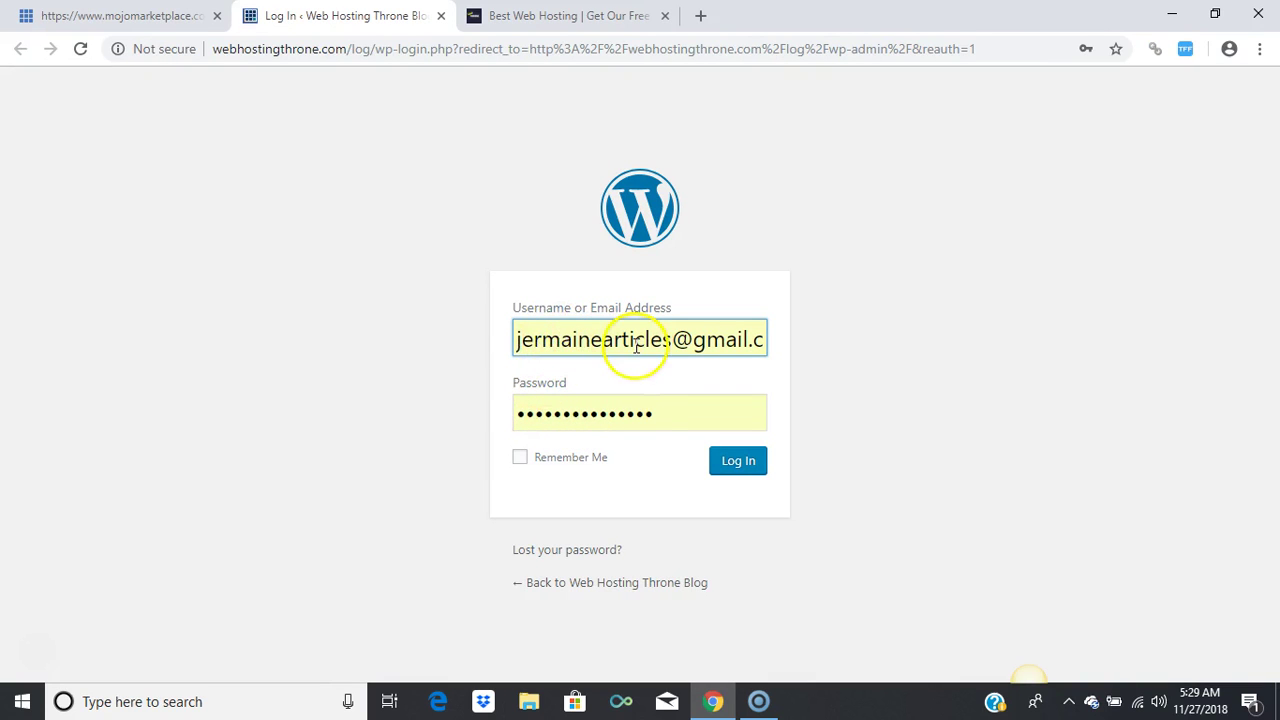
Replace the prefilled password with the new admin password and log in to the blog.
double_click(634, 414)
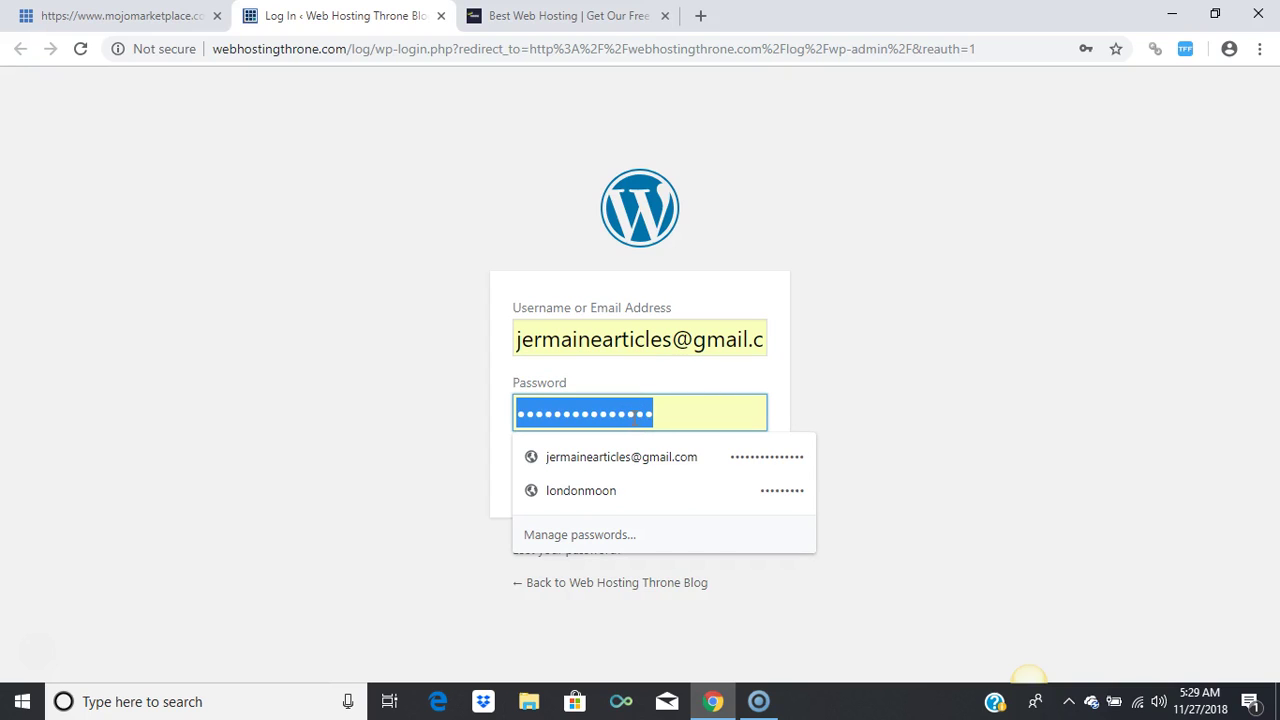
text(p)
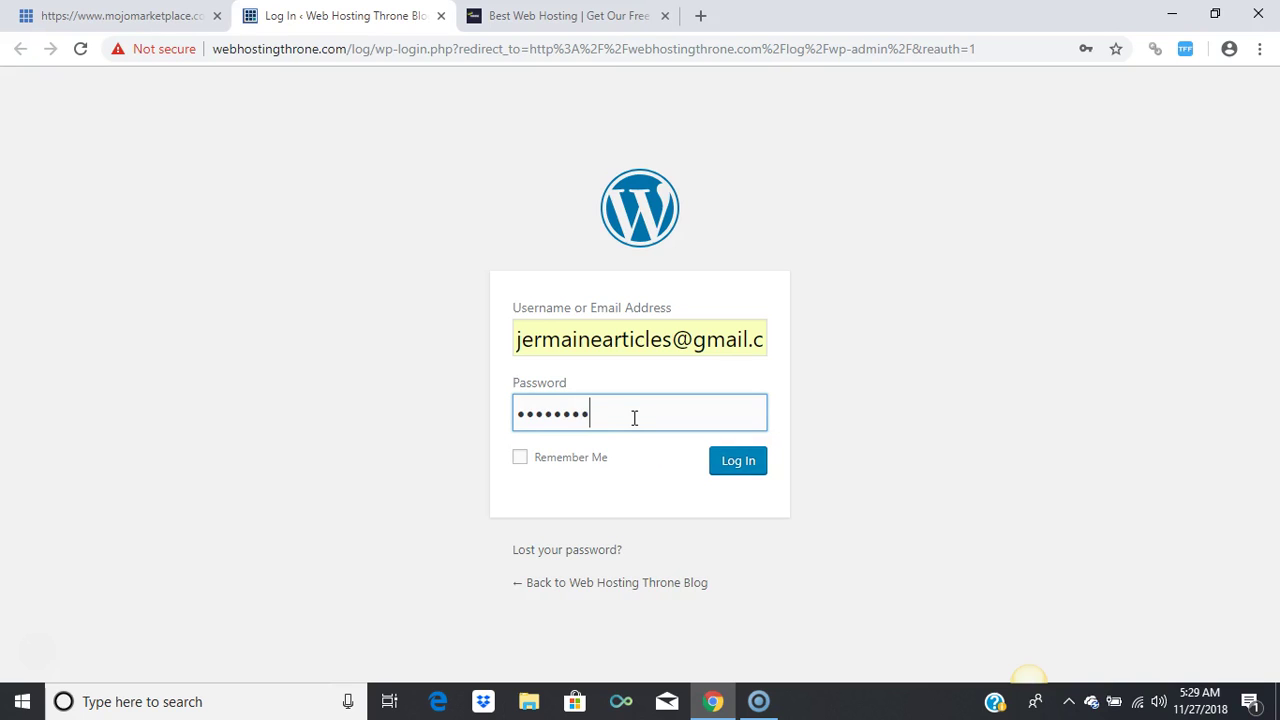
click(732, 465)
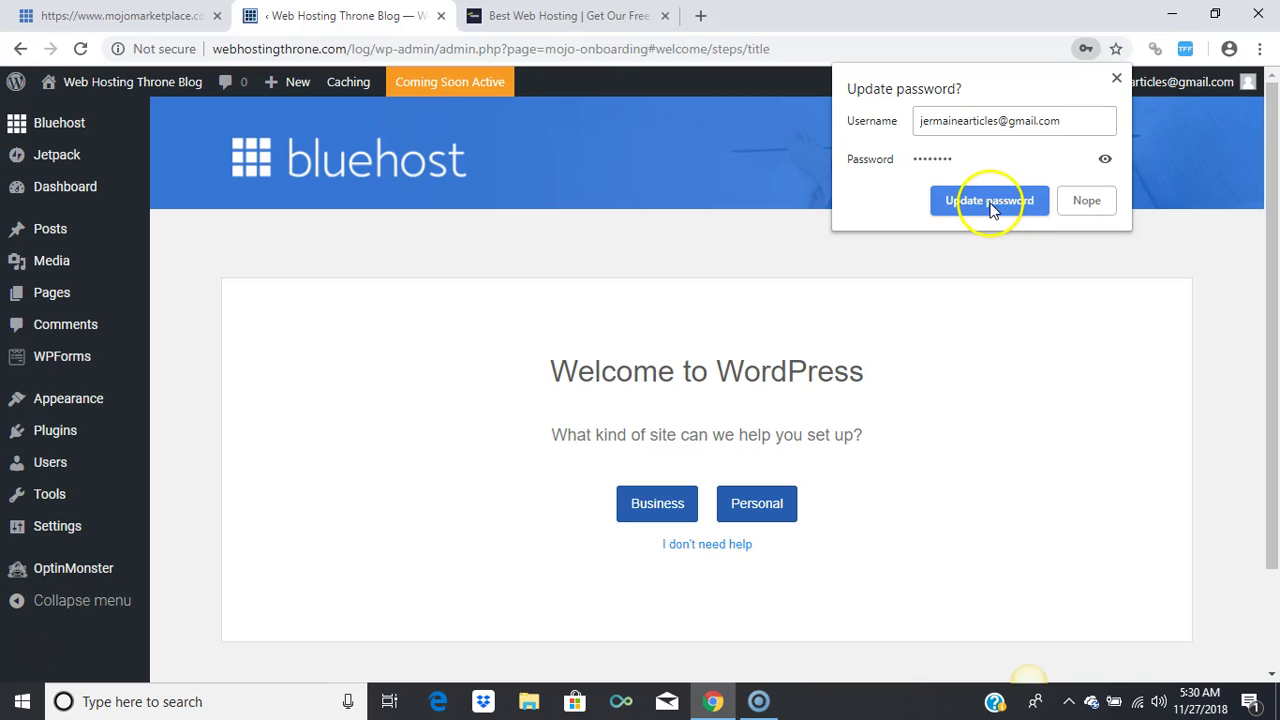
Accept Chrome's 'Update password' prompt to store the new blog admin password.
click(990, 203)
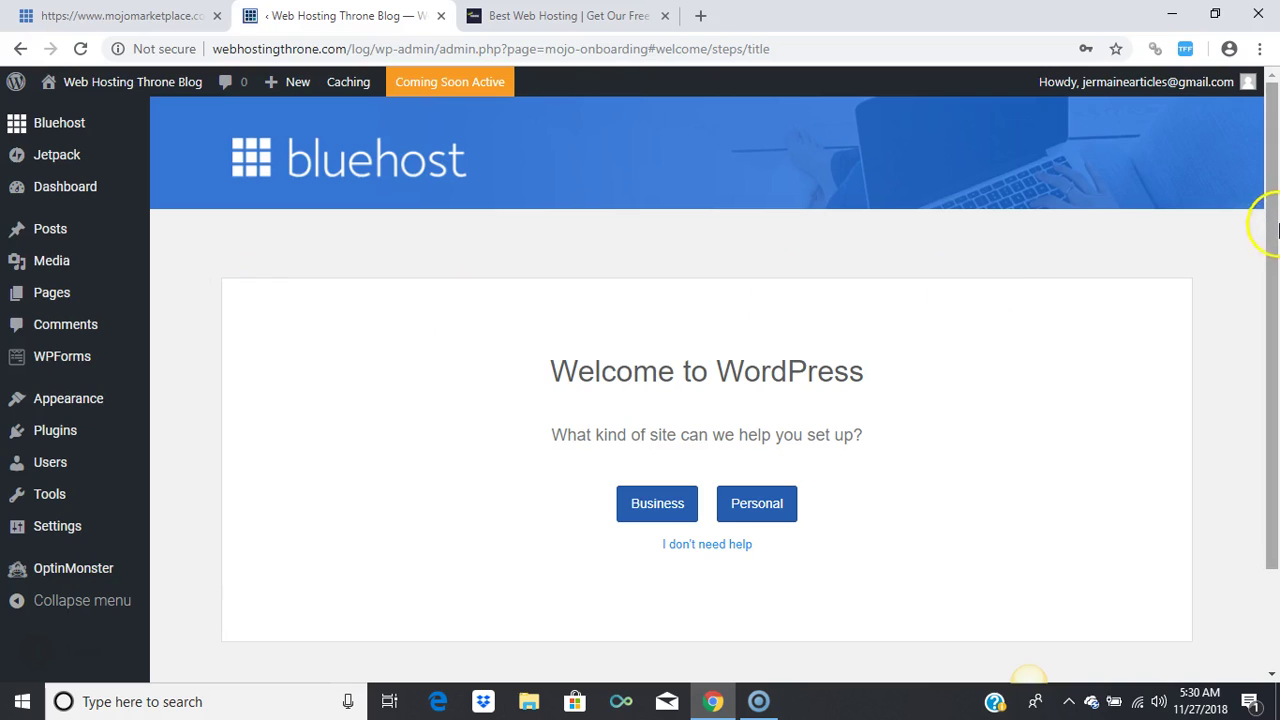
drag(1262, 198, 1276, 130)
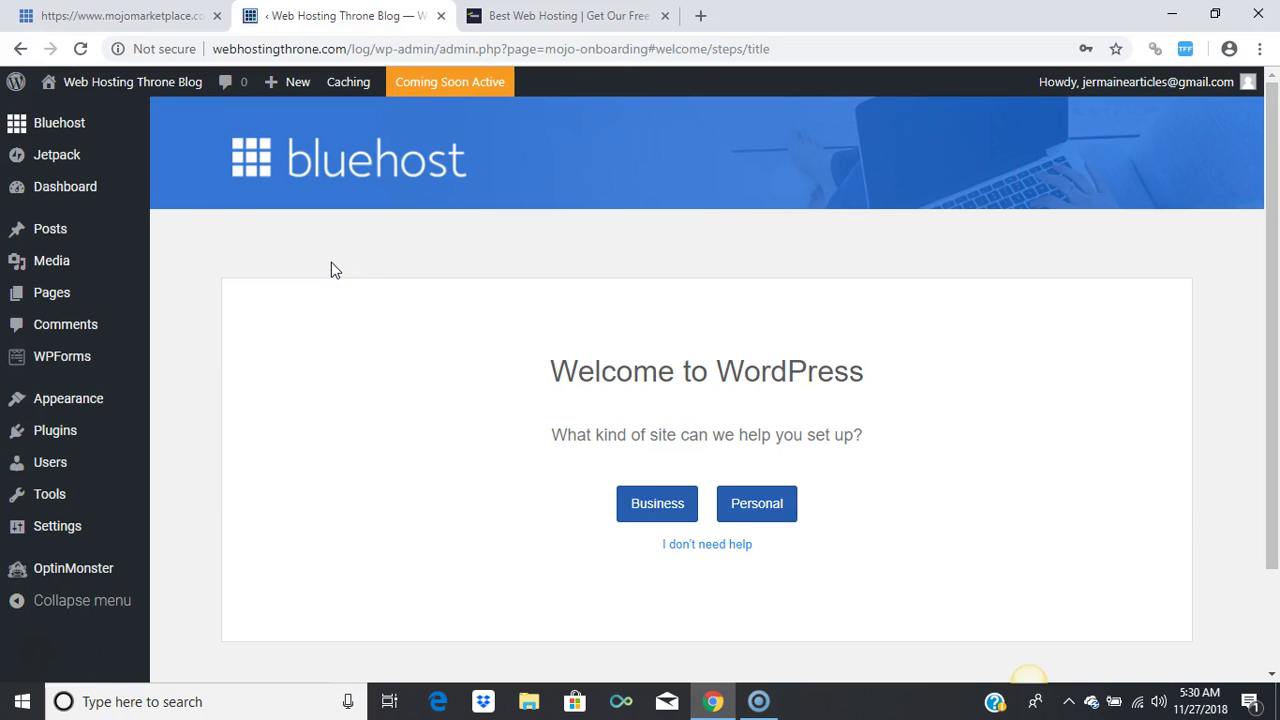
mouse_move(97, 133)
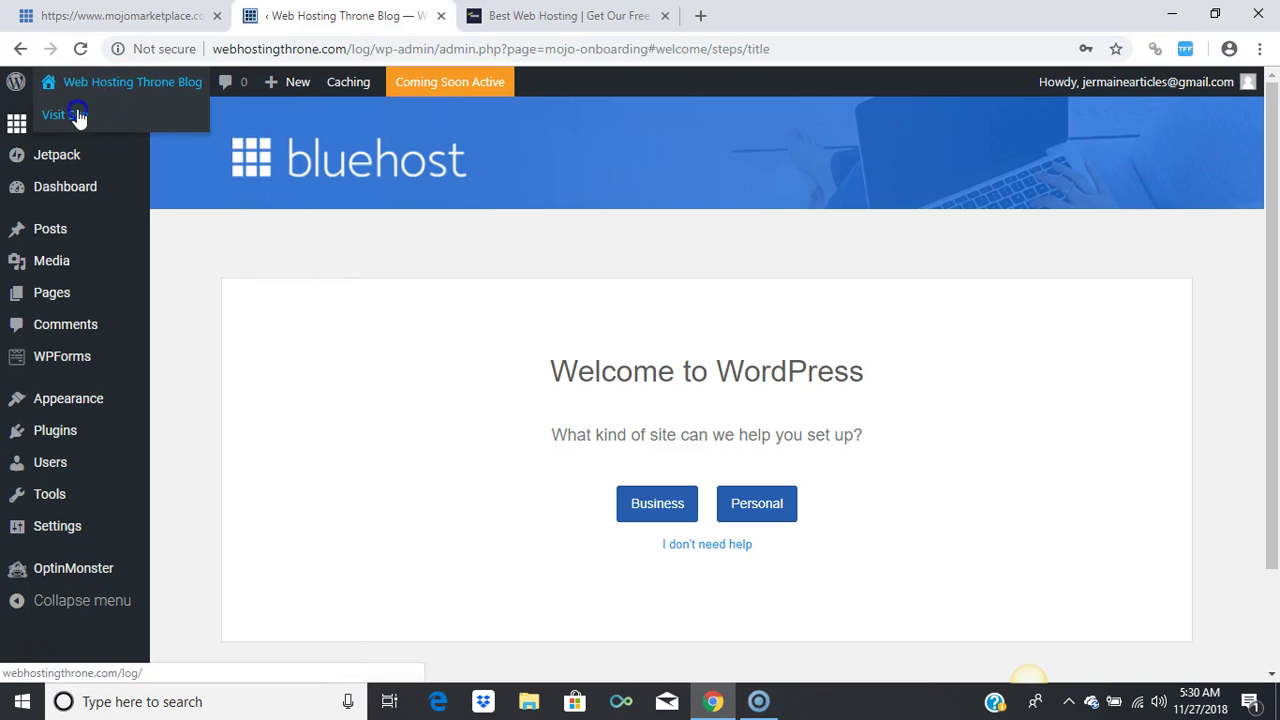
Visit the live Web Hosting Throne Blog homepage and scroll through its posts and sidebar.
click(76, 115)
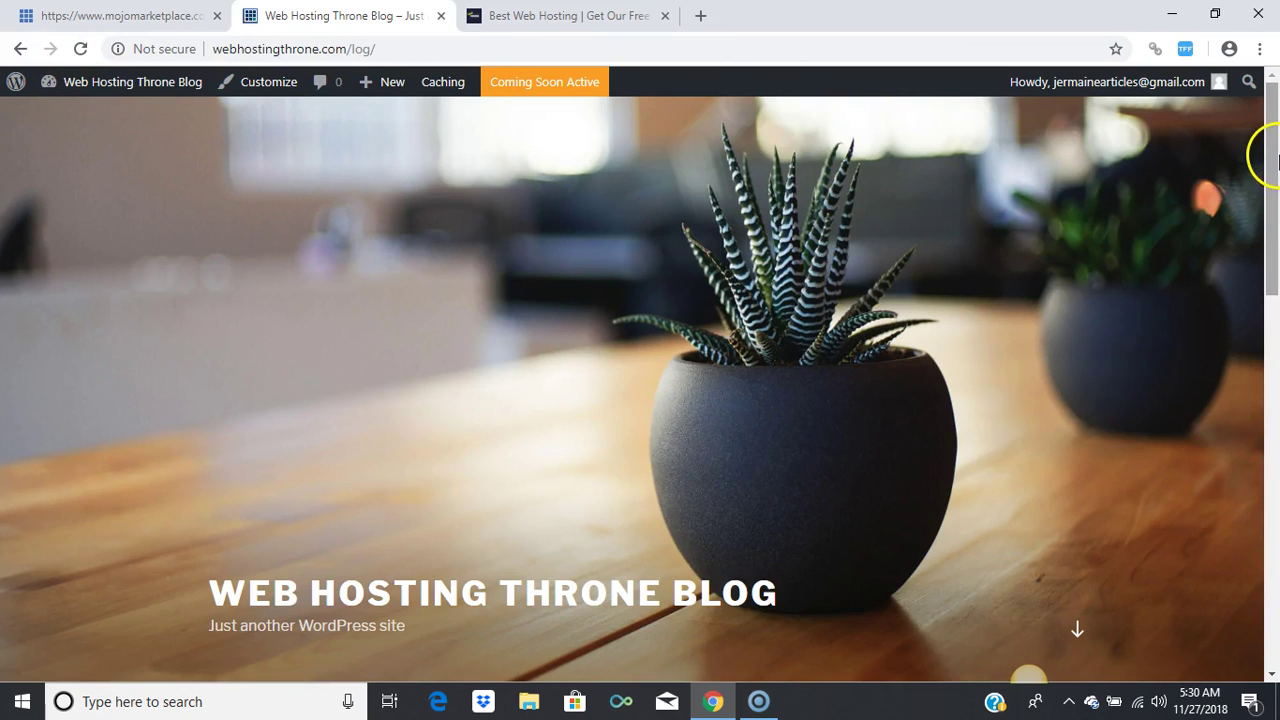
drag(1270, 170, 1275, 384)
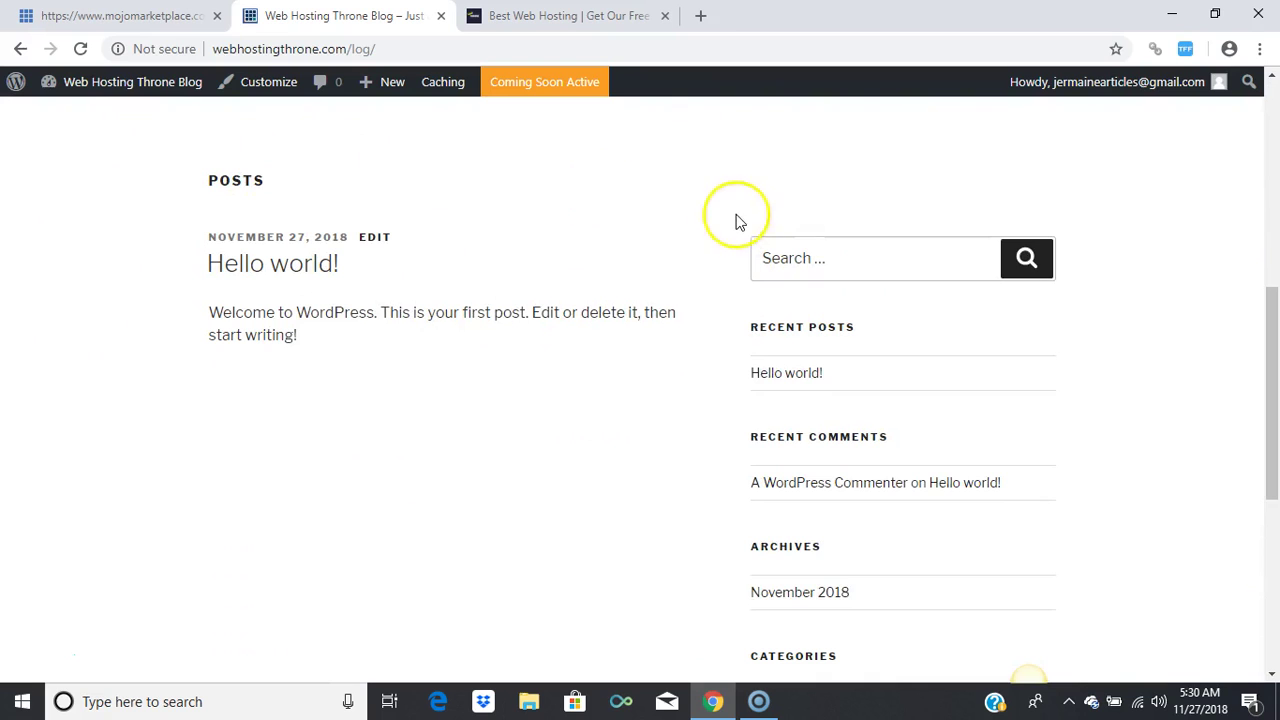
mouse_move(1273, 335)
mouse_down()
mouse_move(1271, 380)
mouse_move(1271, 333)
mouse_up()
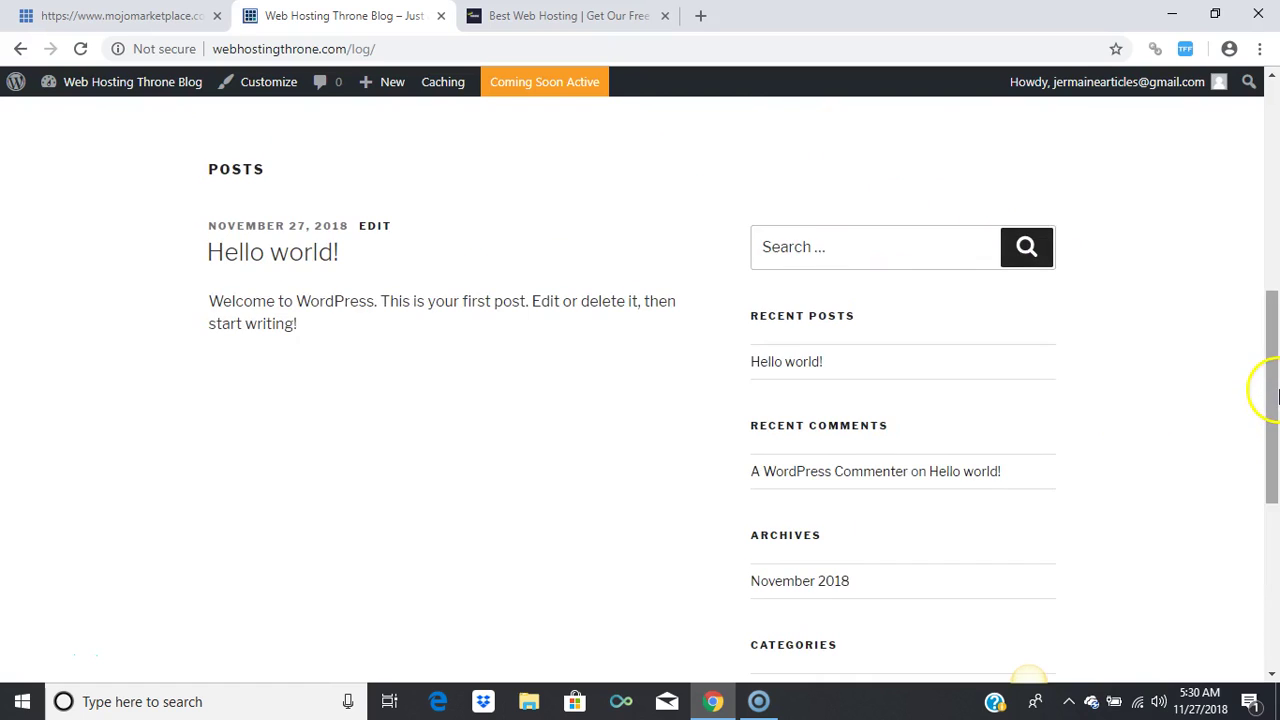
drag(1262, 391, 1270, 610)
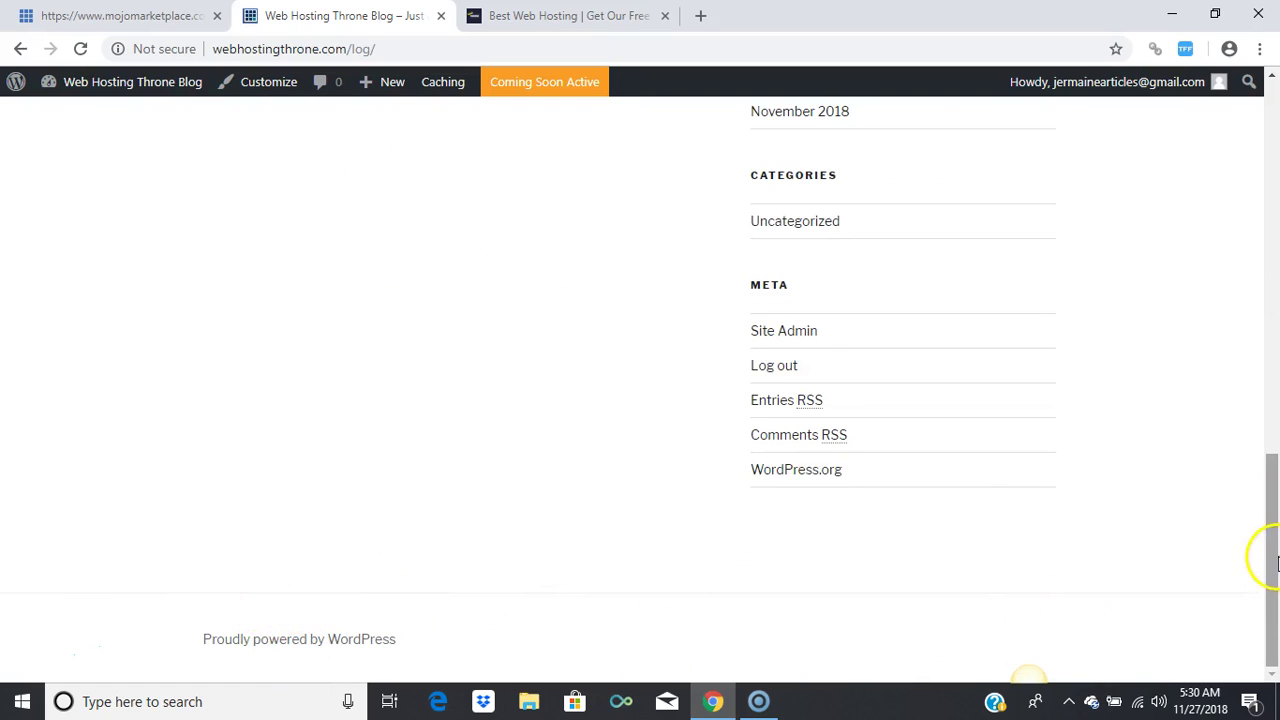
drag(1266, 554, 1274, 170)
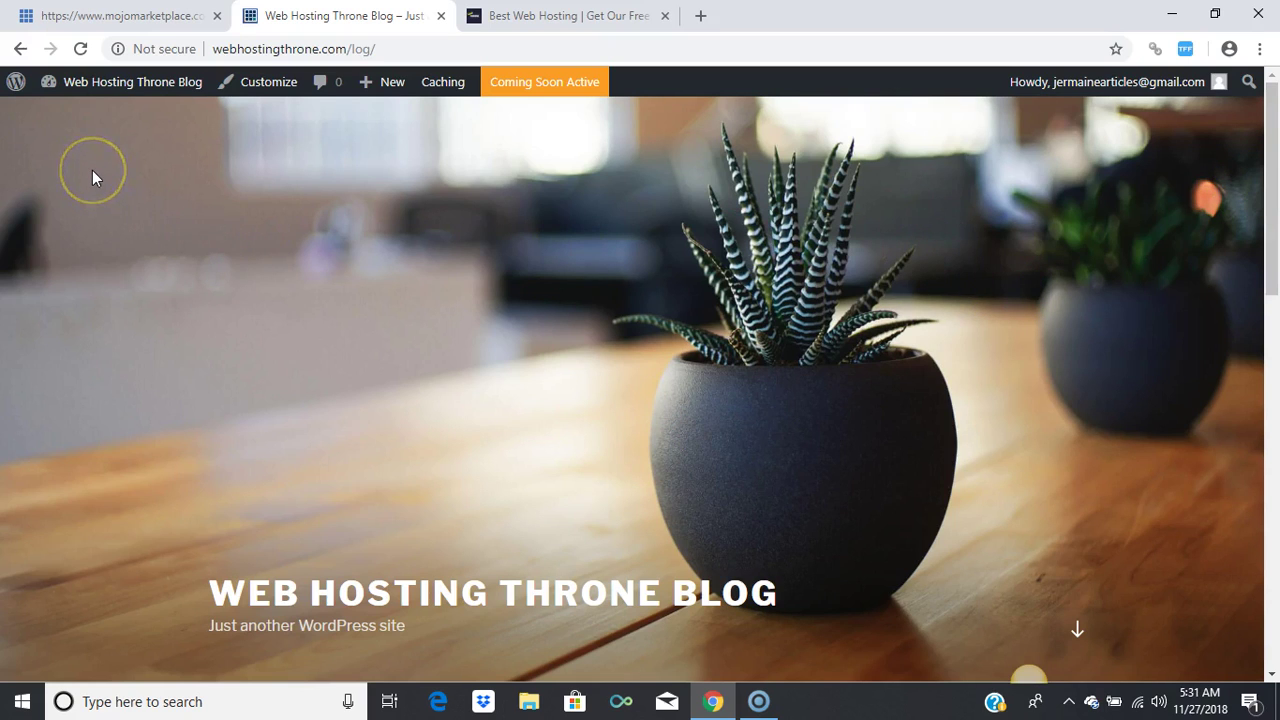
Return to the Dashboard from the site-name menu, then log out from the Howdy menu.
mouse_move(132, 80)
click(116, 121)
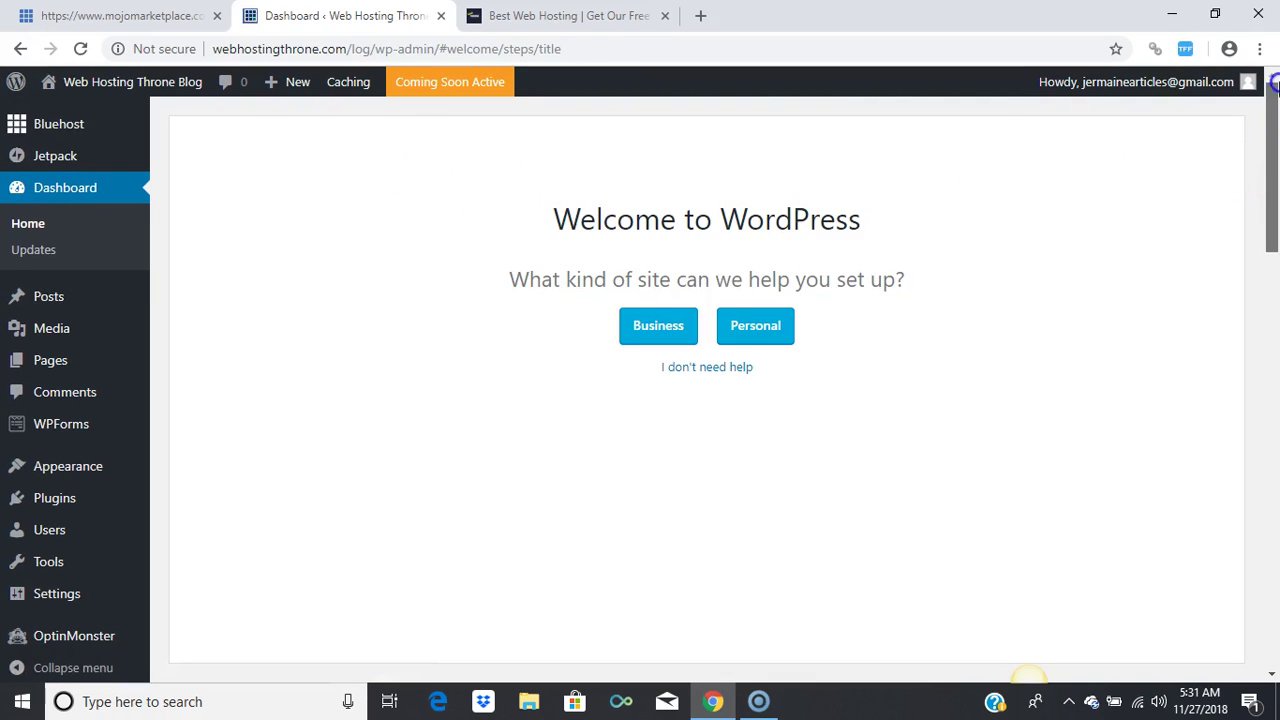
mouse_move(1183, 90)
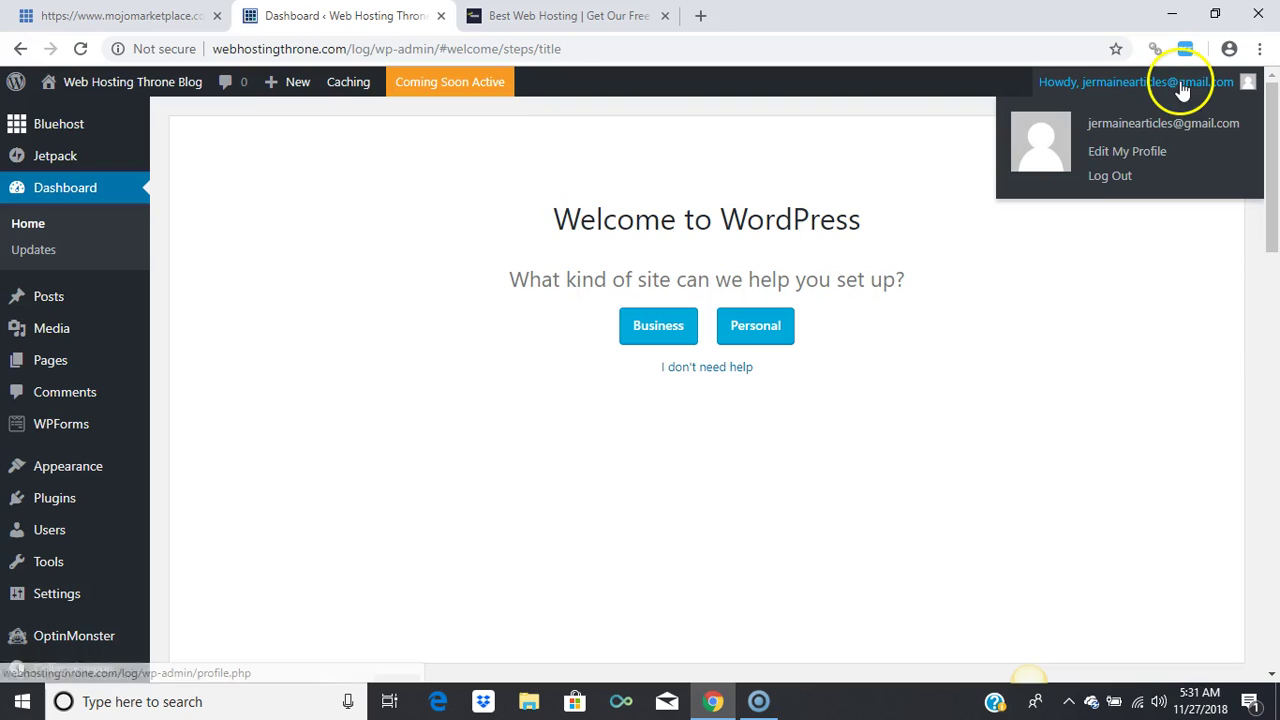
click(1109, 176)
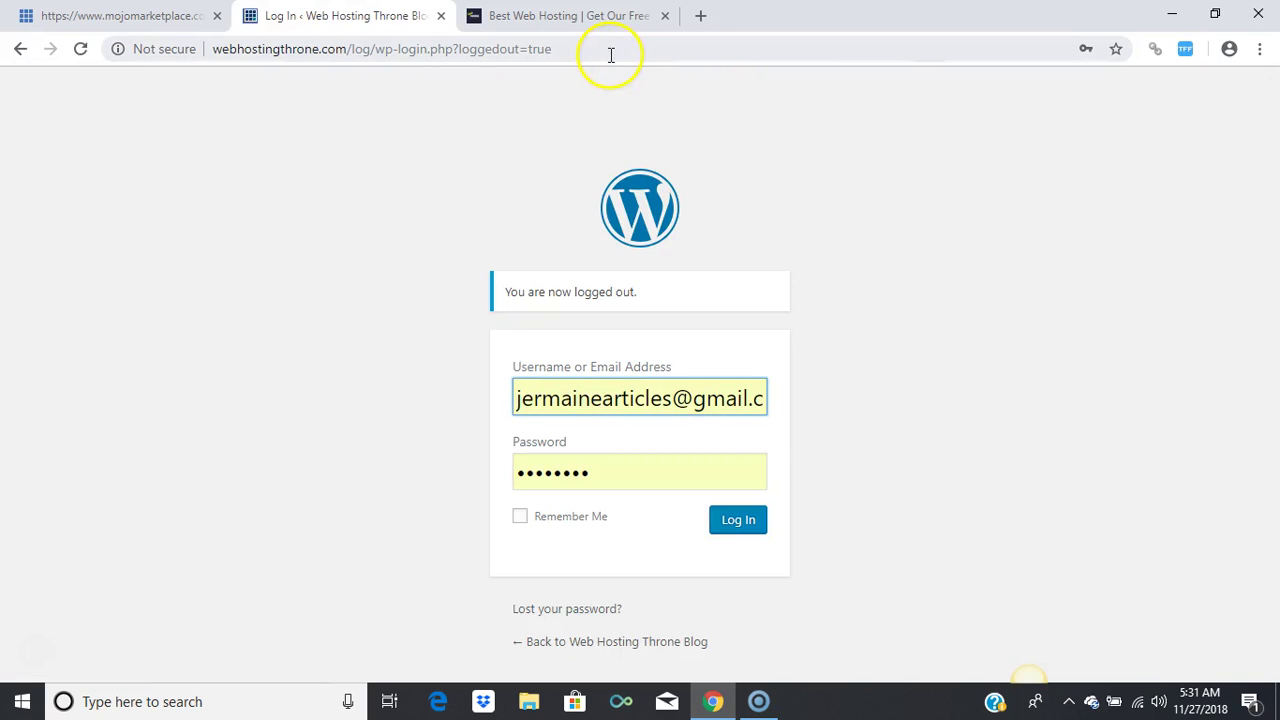
Strip the login-page path from the address to load the blog's front page while logged out.
drag(611, 55, 380, 52)
key(BackSpace)
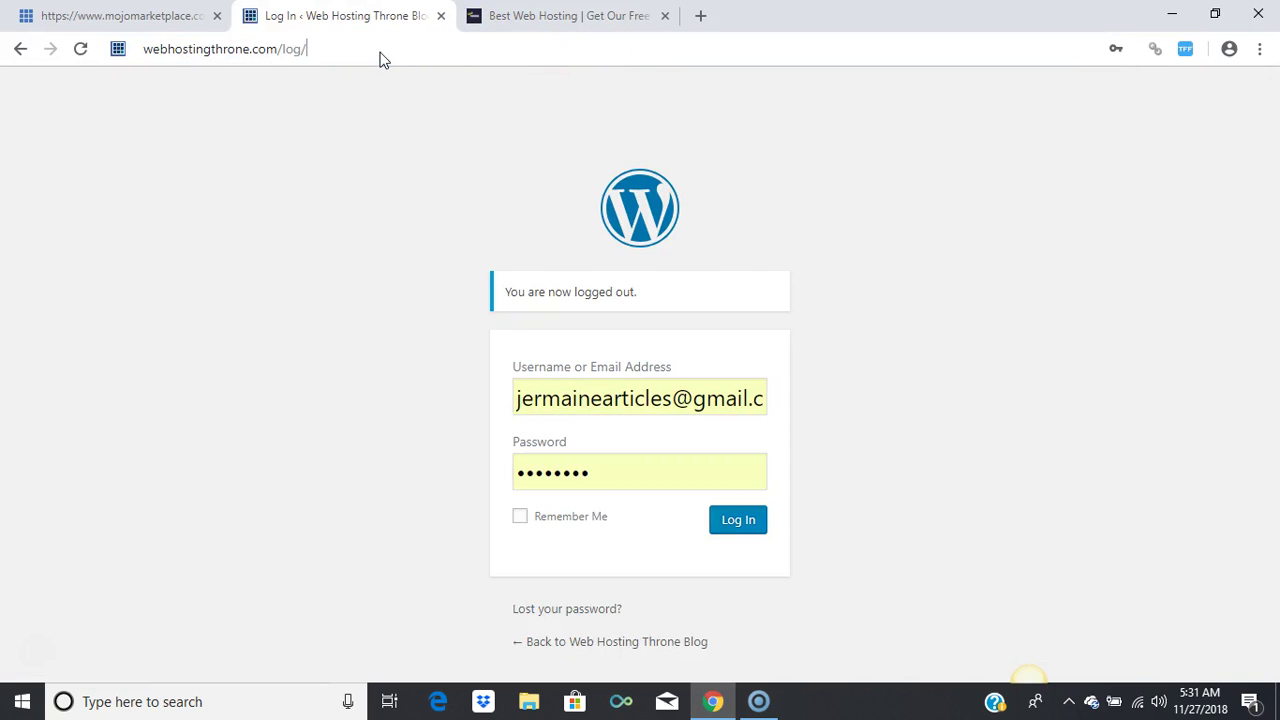
key(Return)
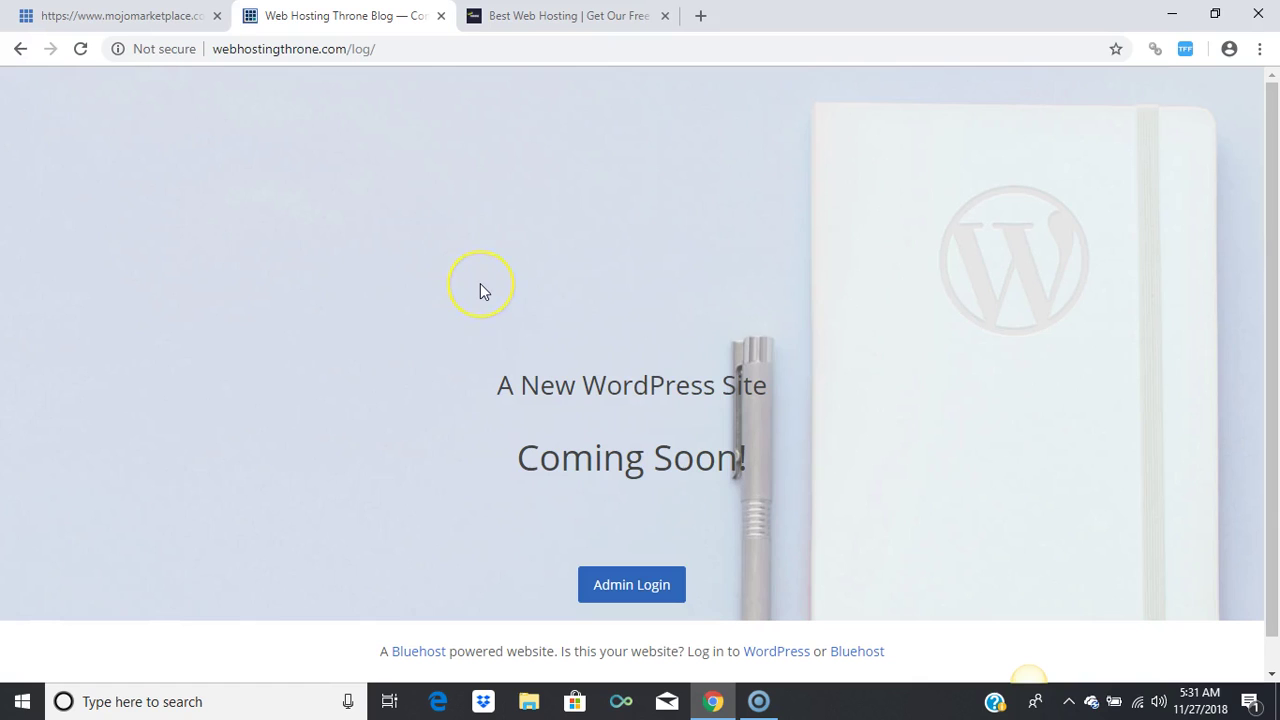
Go to webhostingthrone.com/log/wp-admin, correcting the 'wp-amin' typo.
click(406, 56)
click(406, 54)
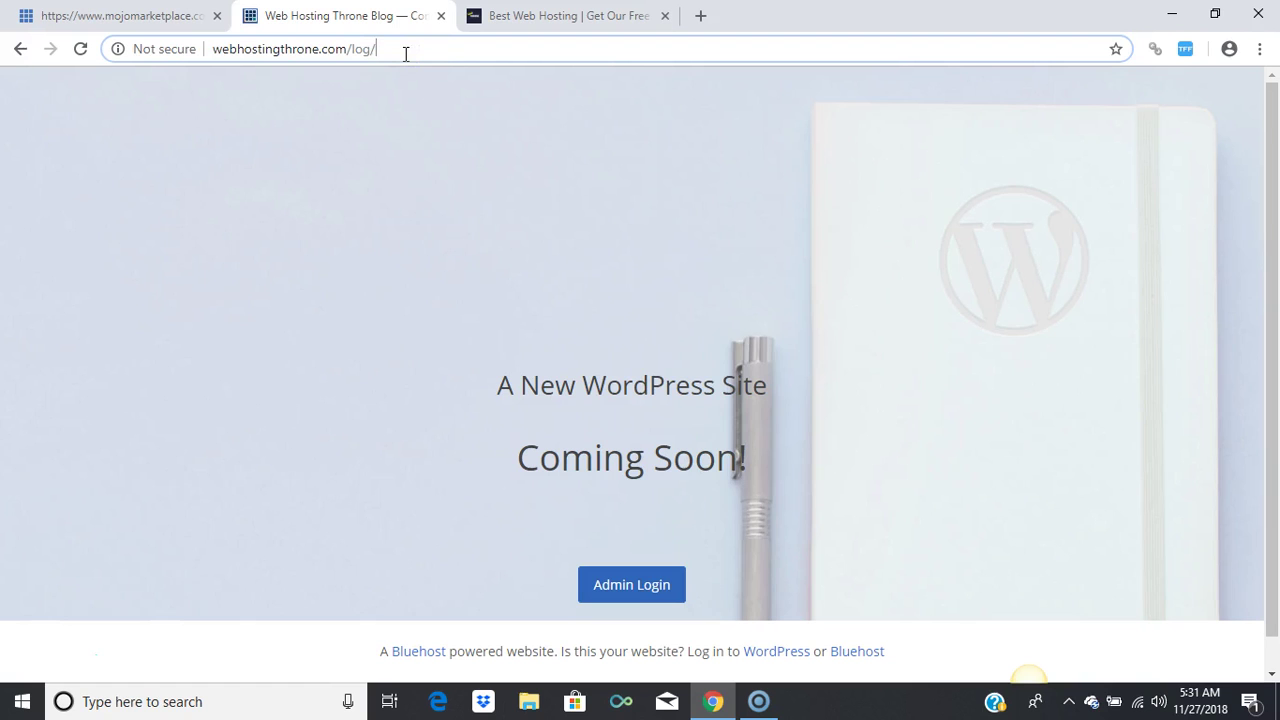
text(wp-amin)
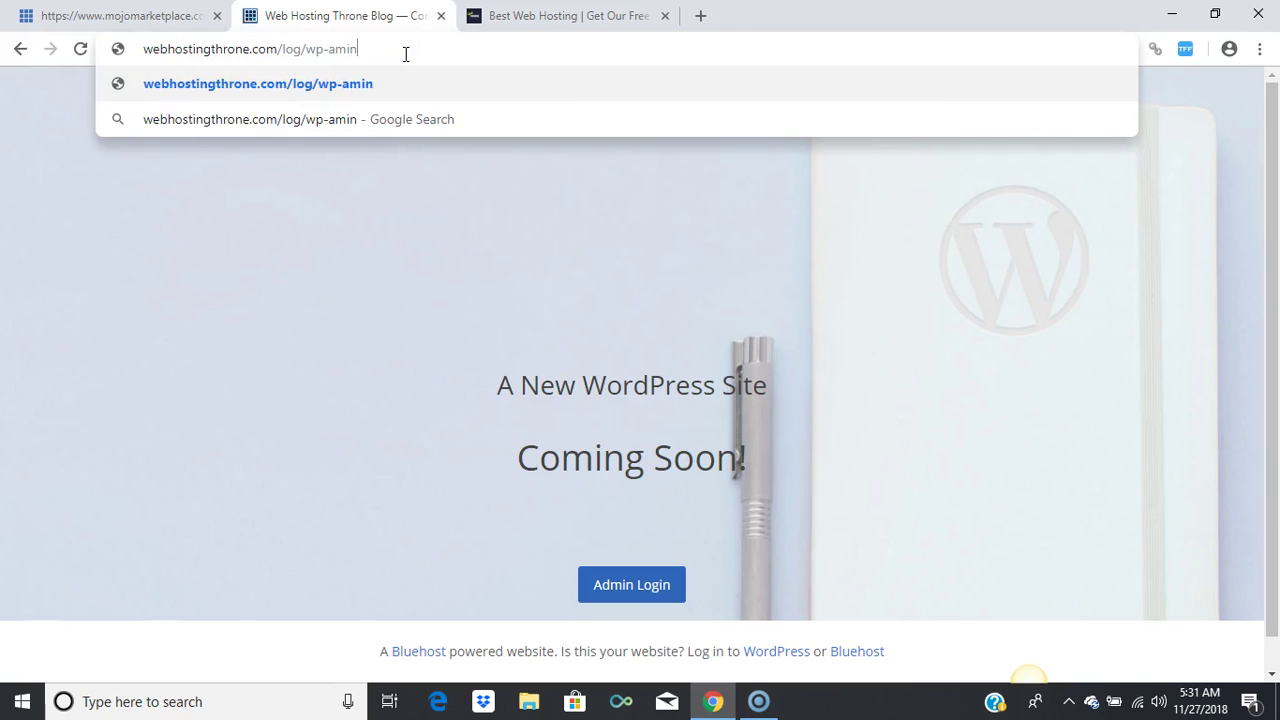
key(BackSpace)
key(BackSpace)
key(BackSpace)
key(BackSpace)
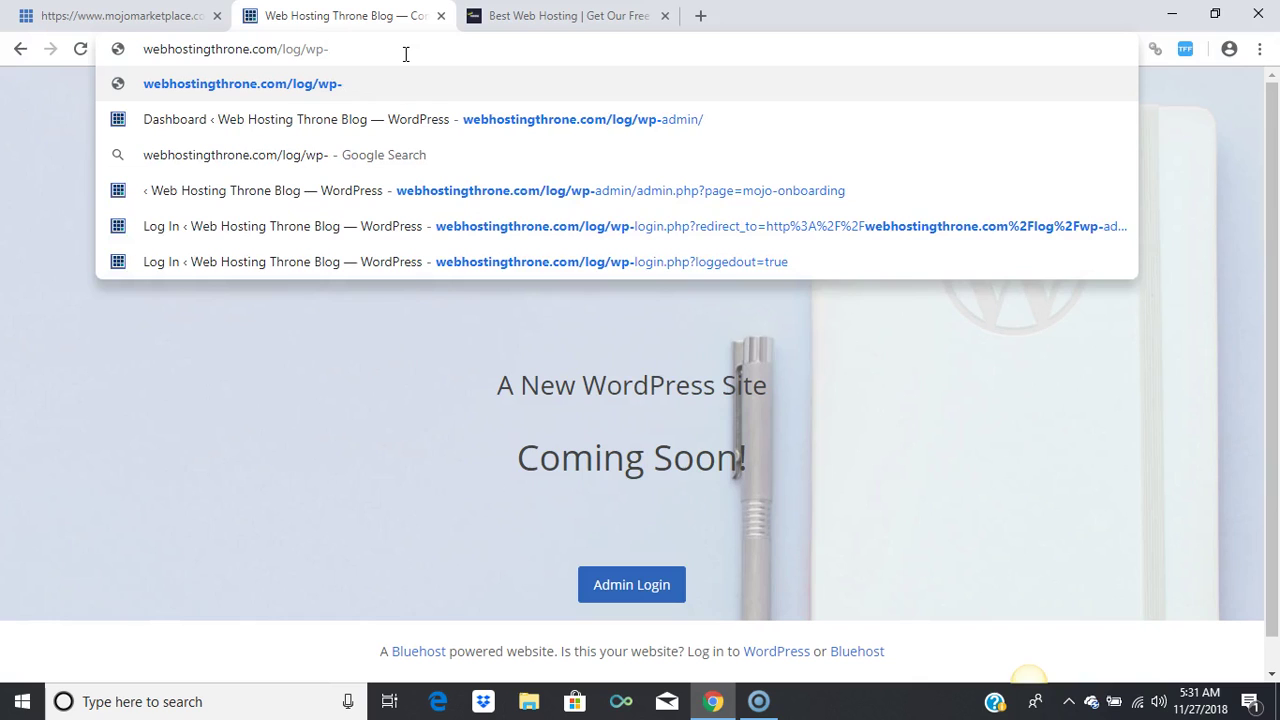
text(admin)
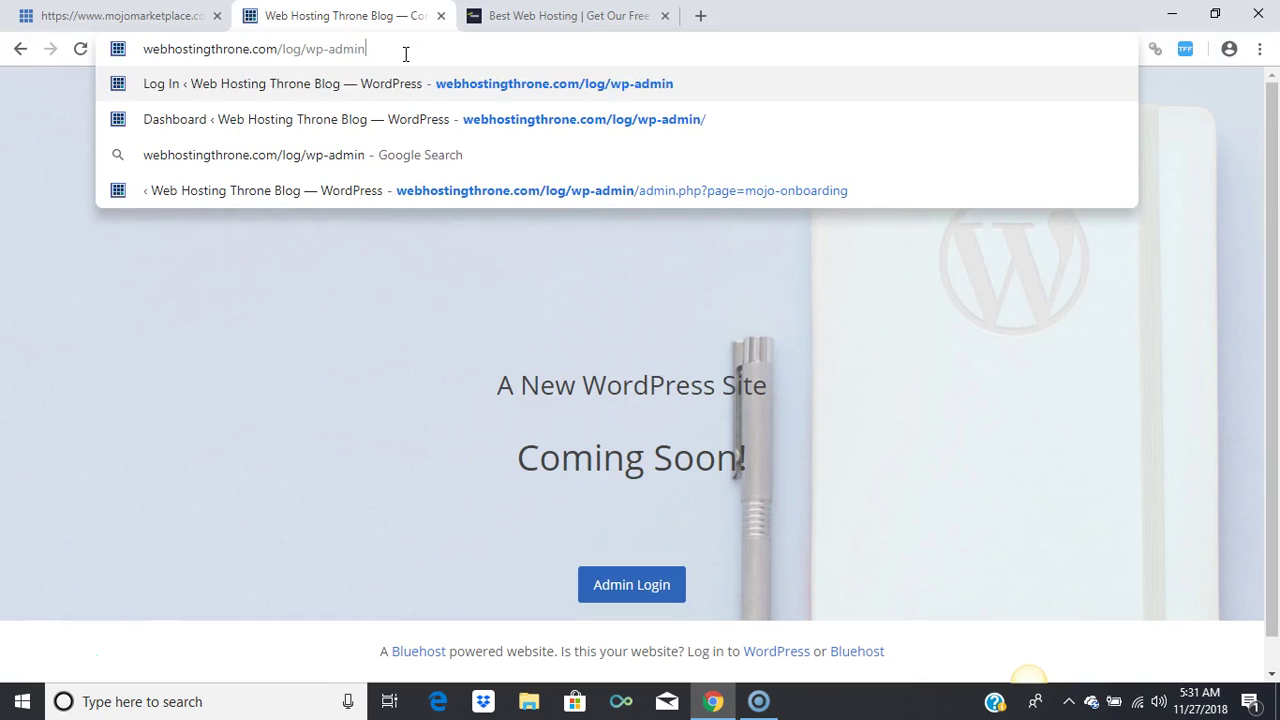
key(Return)
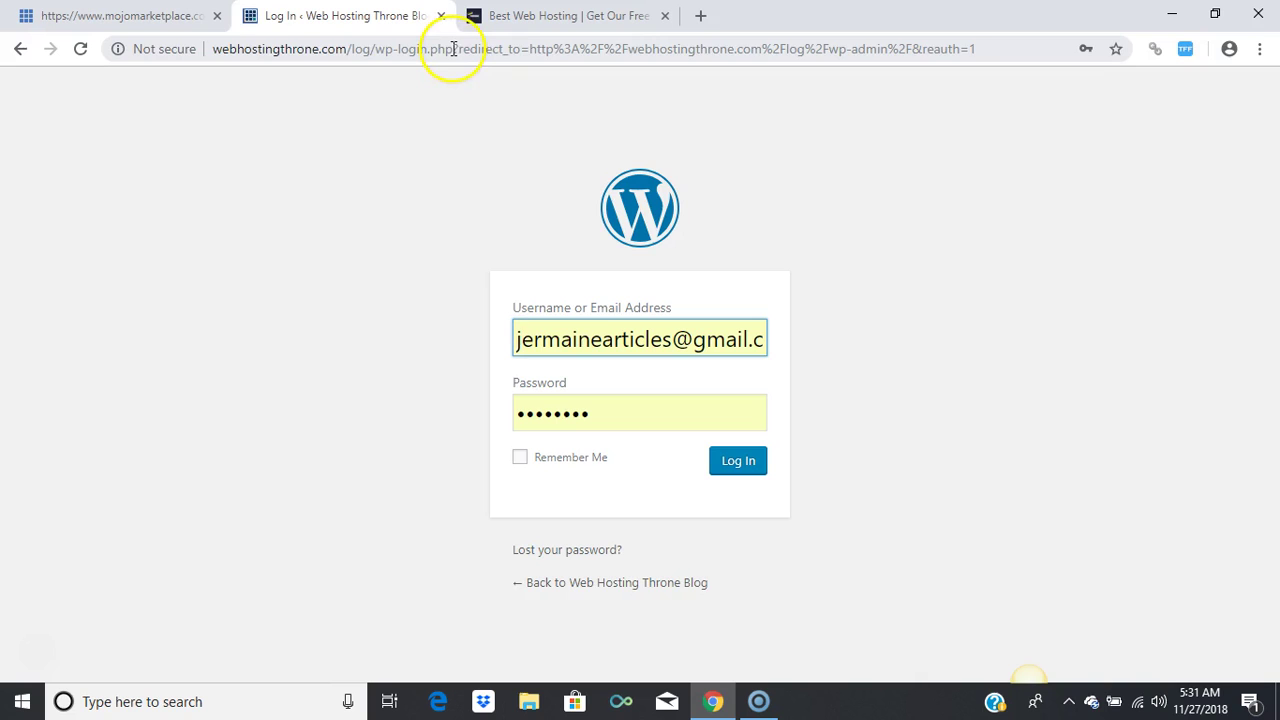
Delete the ?redirect_to query and reload the plain wp-login.php page.
drag(453, 48, 981, 88)
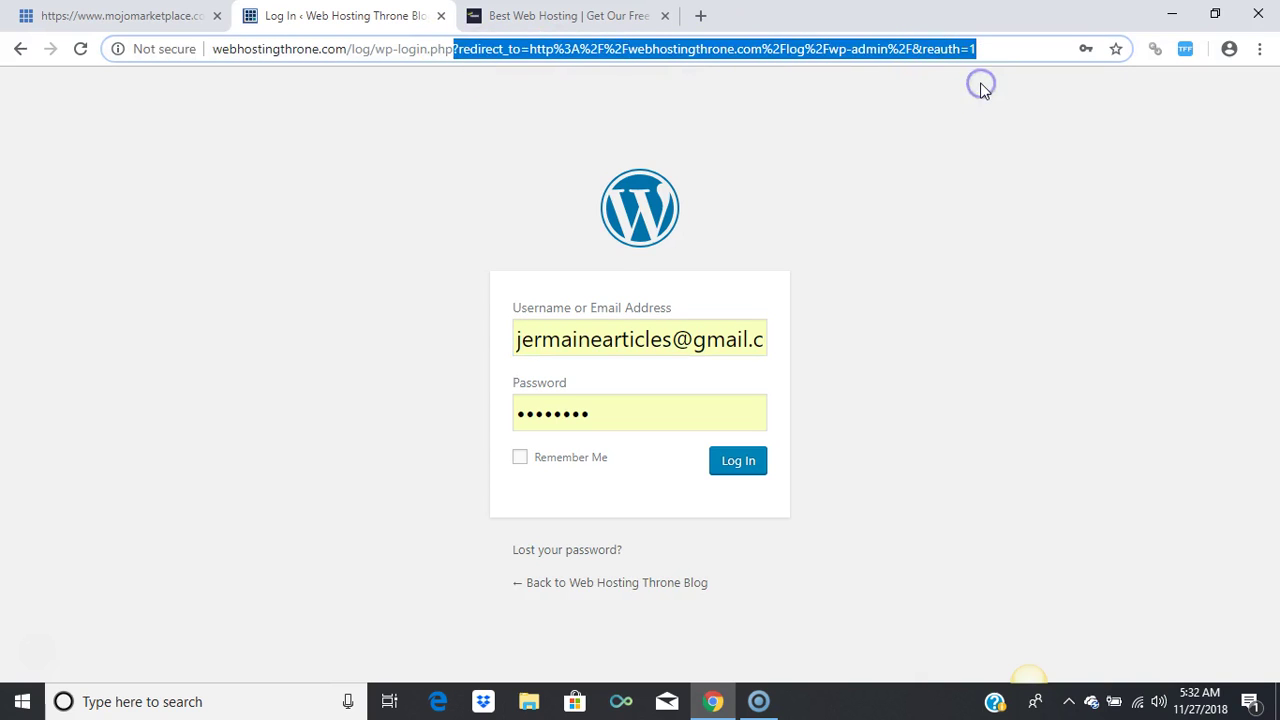
key(BackSpace)
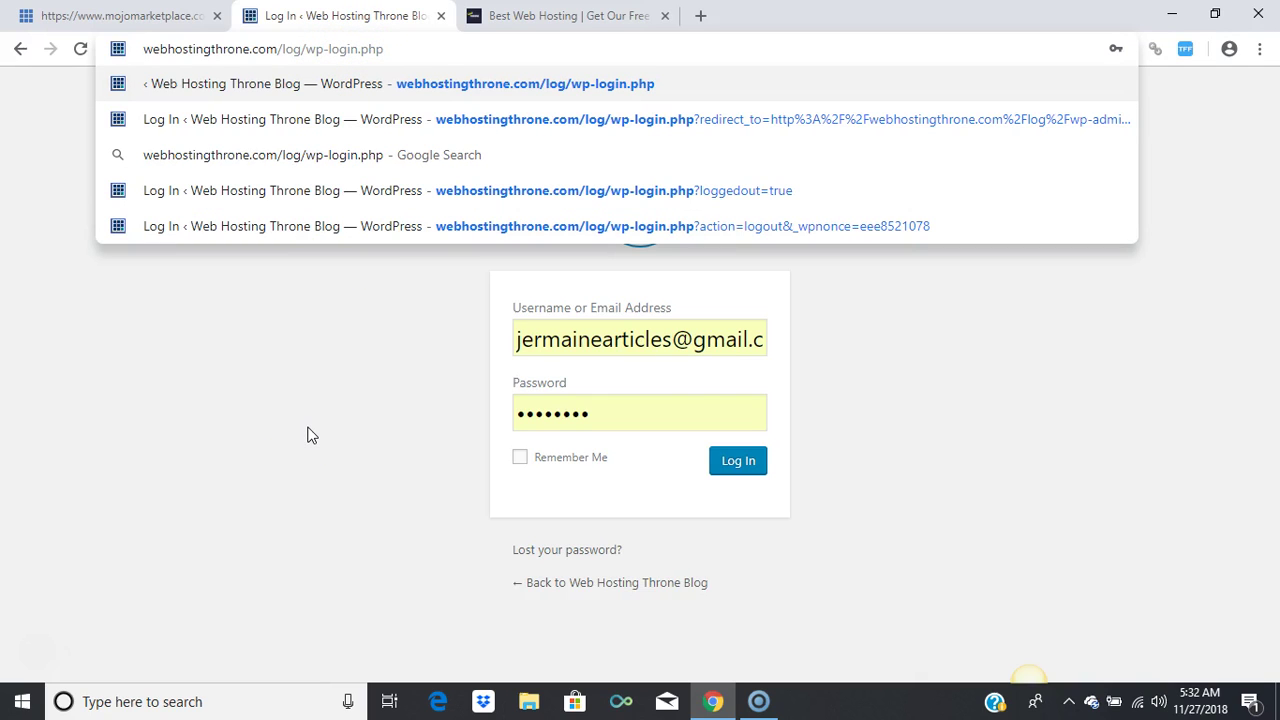
key(Return)
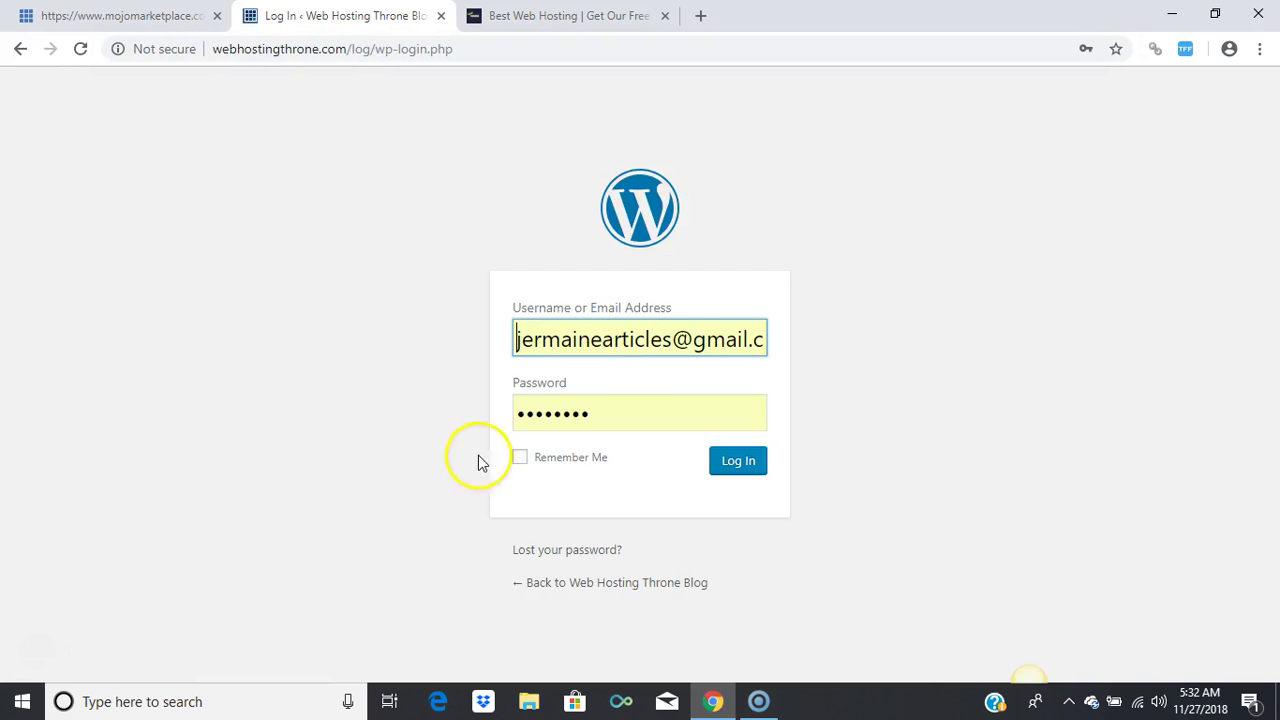
Select the autofilled password and retype the account password.
click(607, 411)
double_click(607, 411)
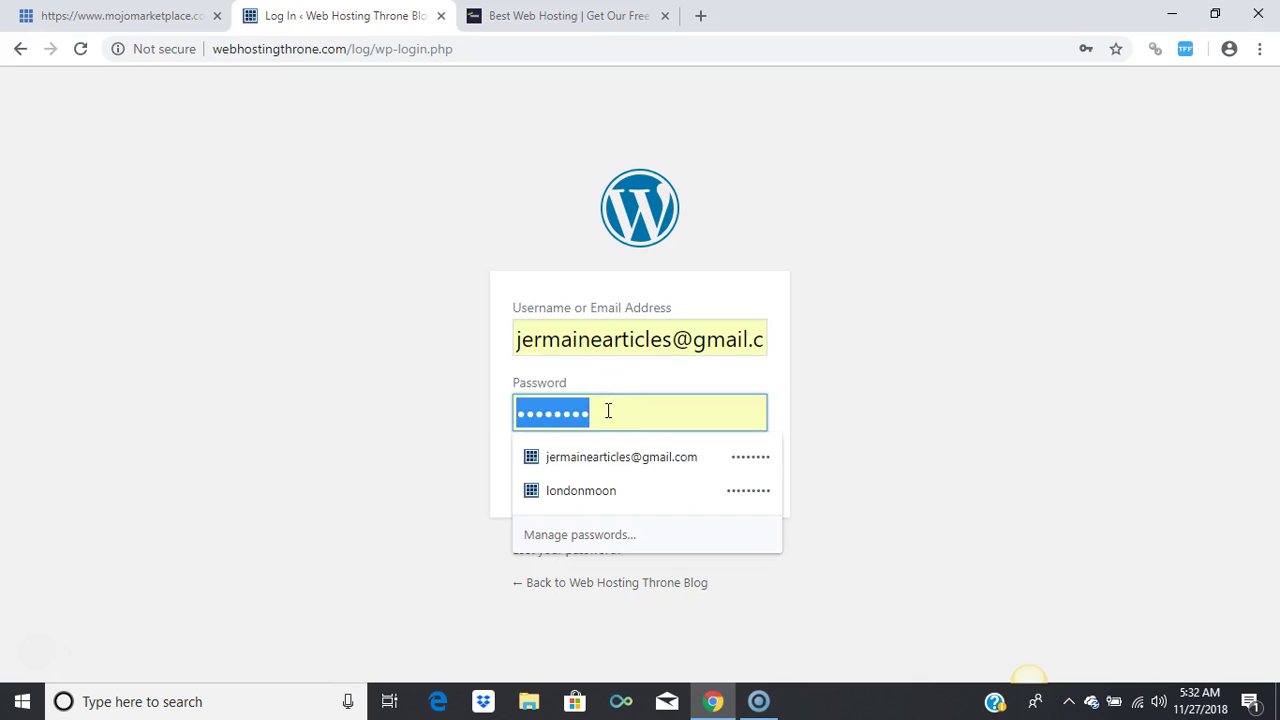
text(•••••)
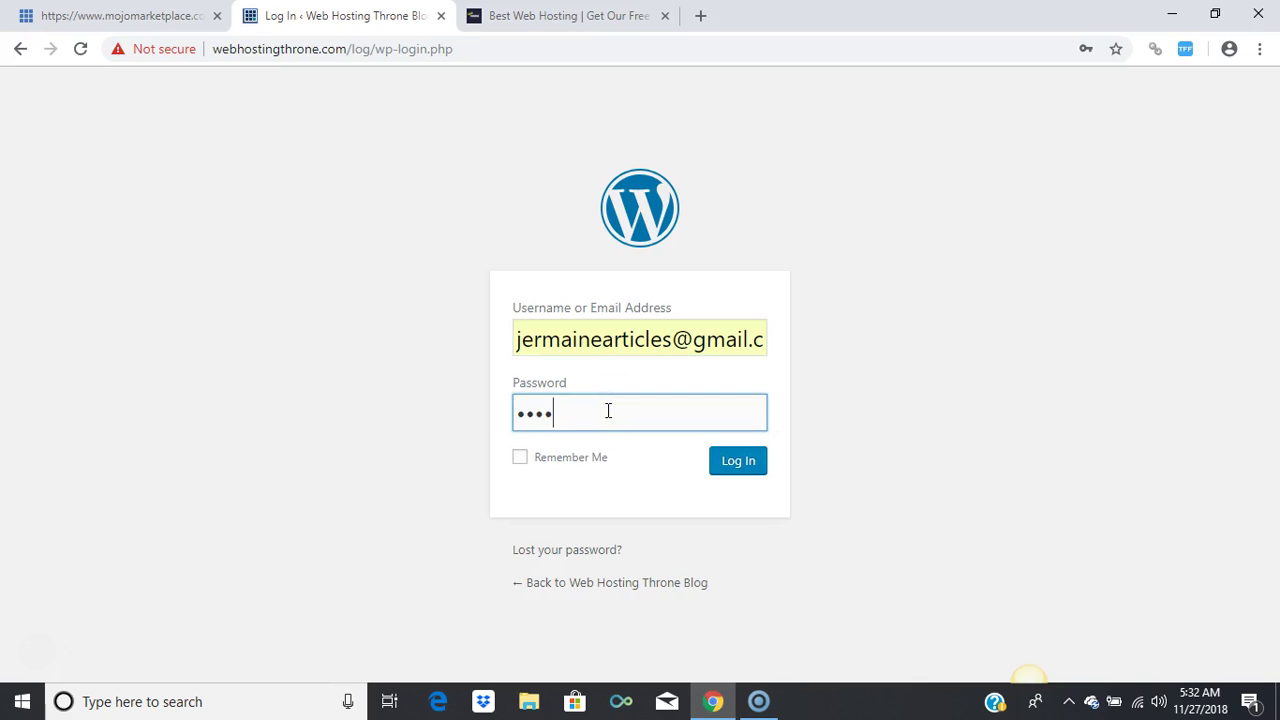
text(•••)
Submit the login form and wait for the Business-or-Personal welcome screen to load.
click(736, 464)
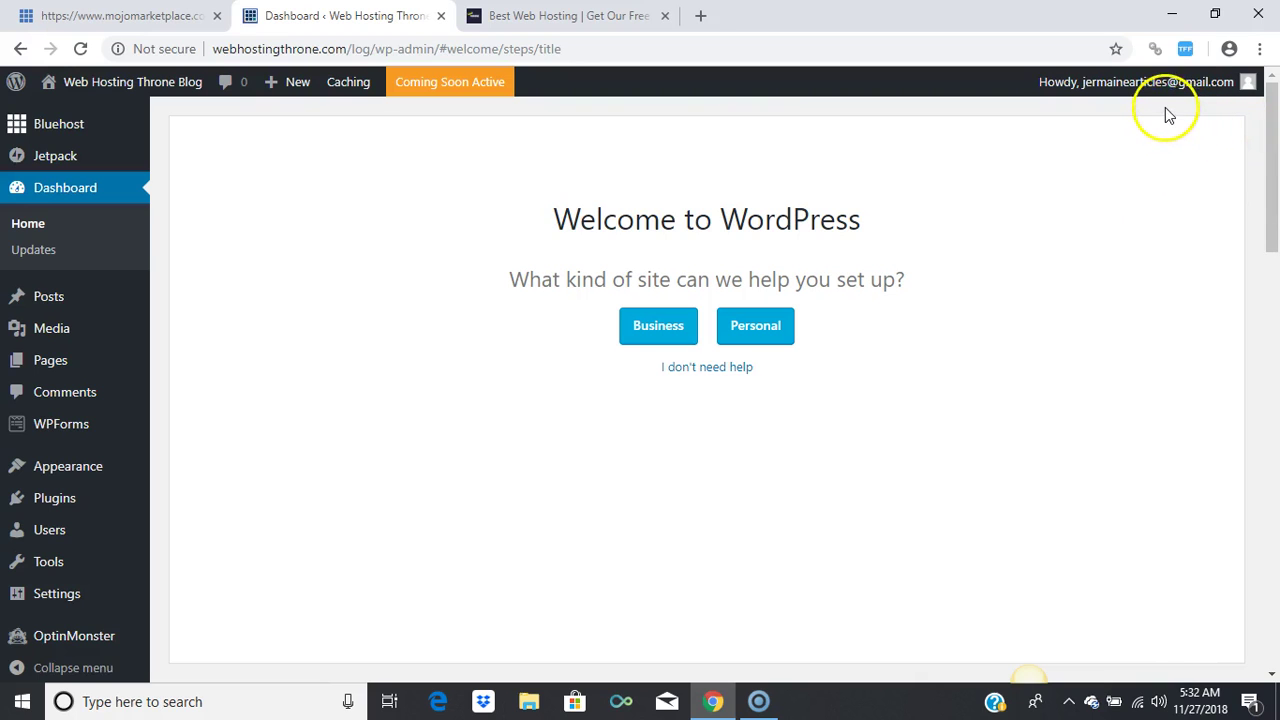
mouse_move(1169, 88)
mouse_move(87, 131)
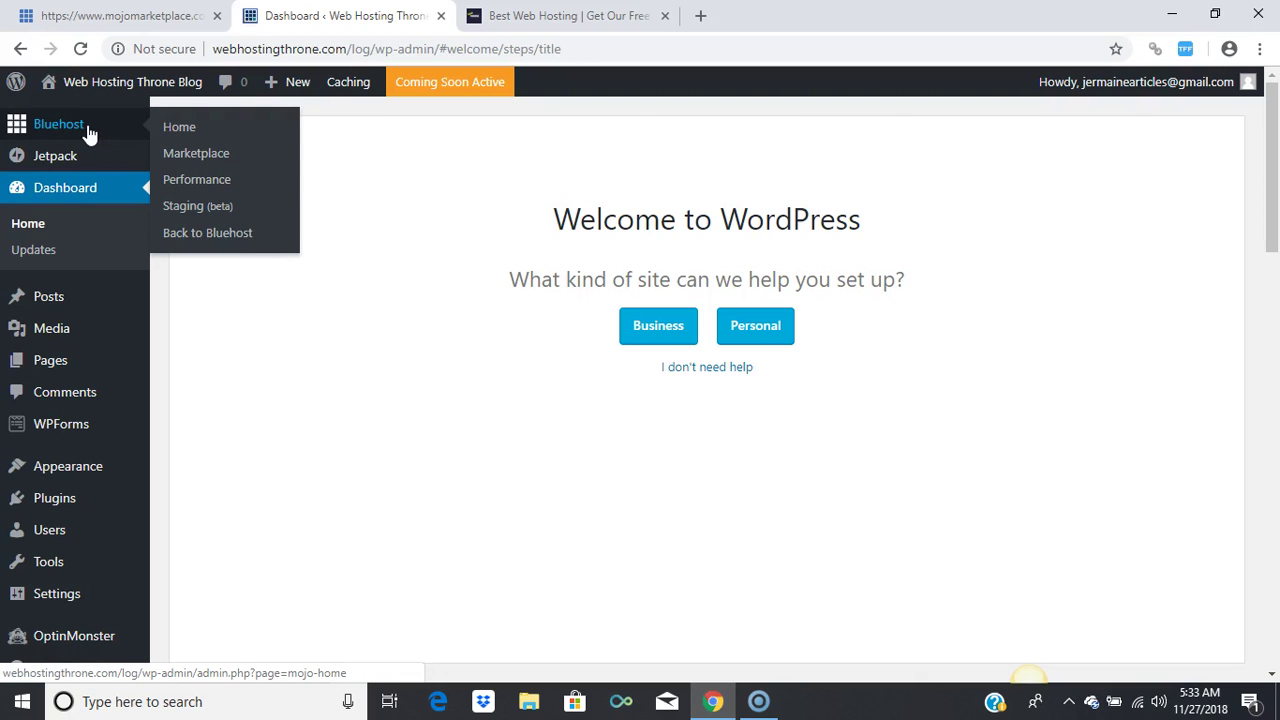
Open Bluehost > Home and scroll to the Coming Soon Active notice and Content sections.
click(180, 130)
click(38, 126)
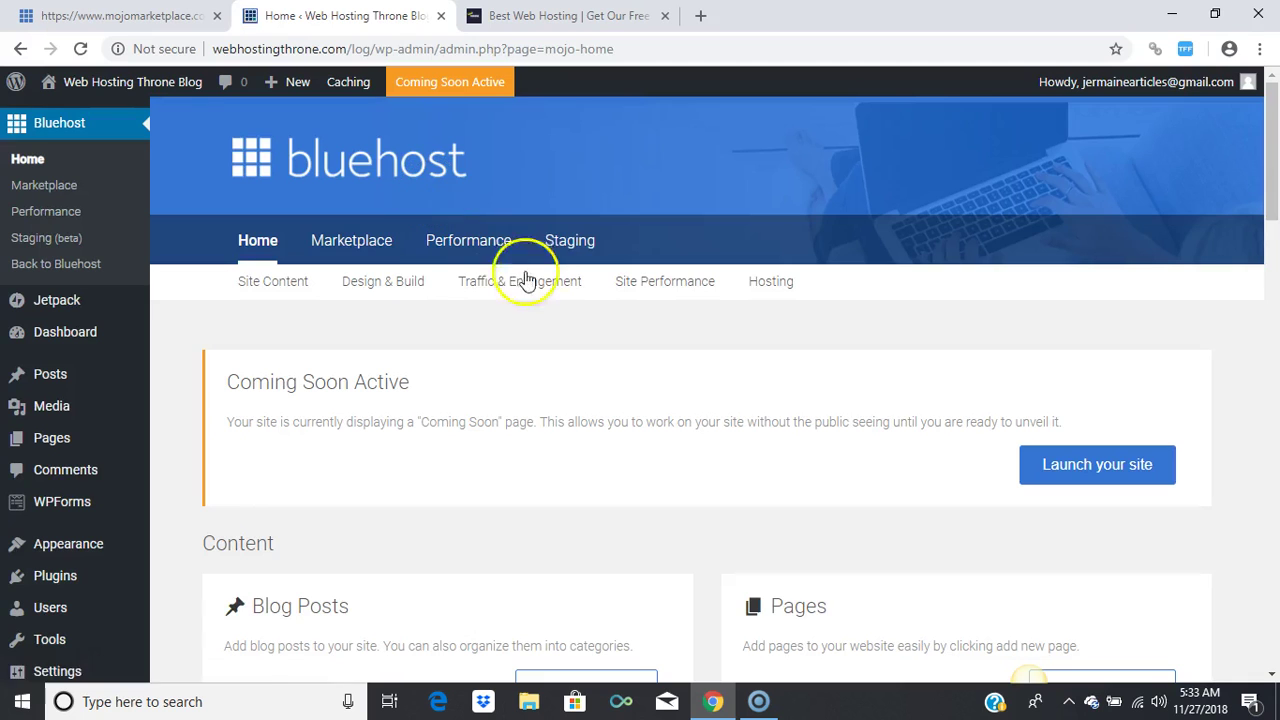
drag(1268, 152, 1274, 198)
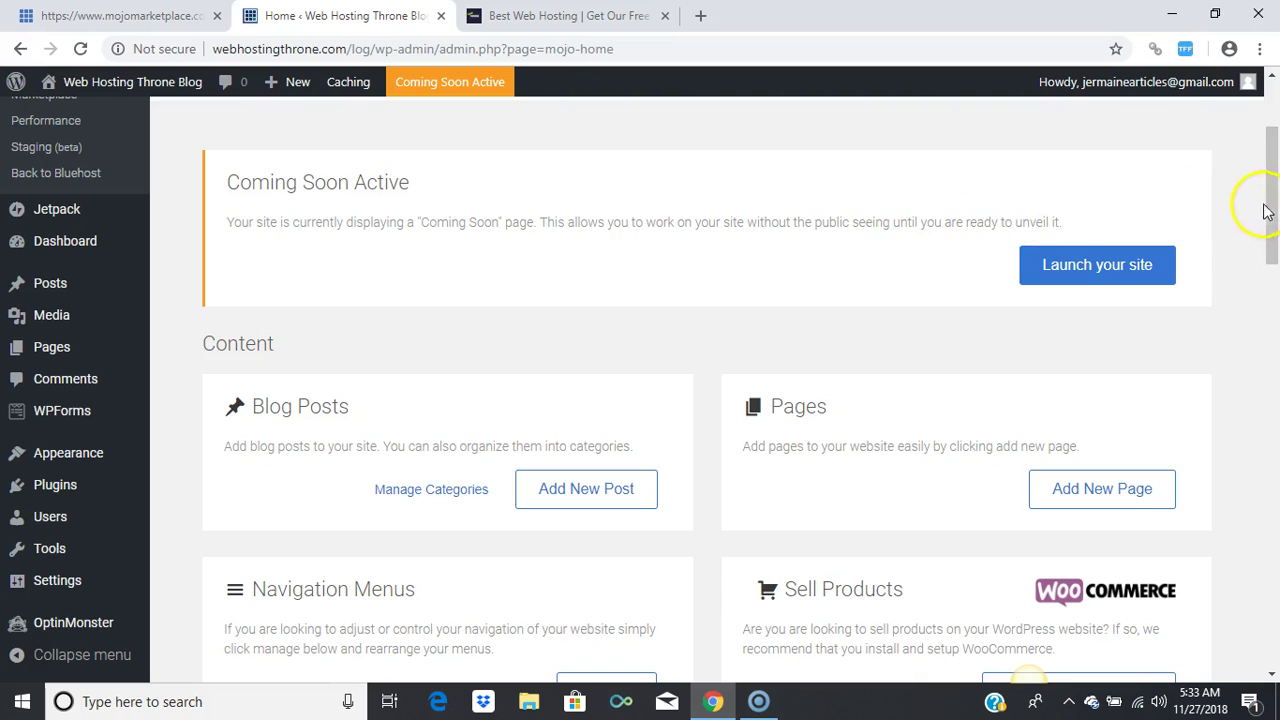
mouse_move(1275, 210)
mouse_down()
mouse_move(1275, 166)
mouse_move(1275, 192)
mouse_up()
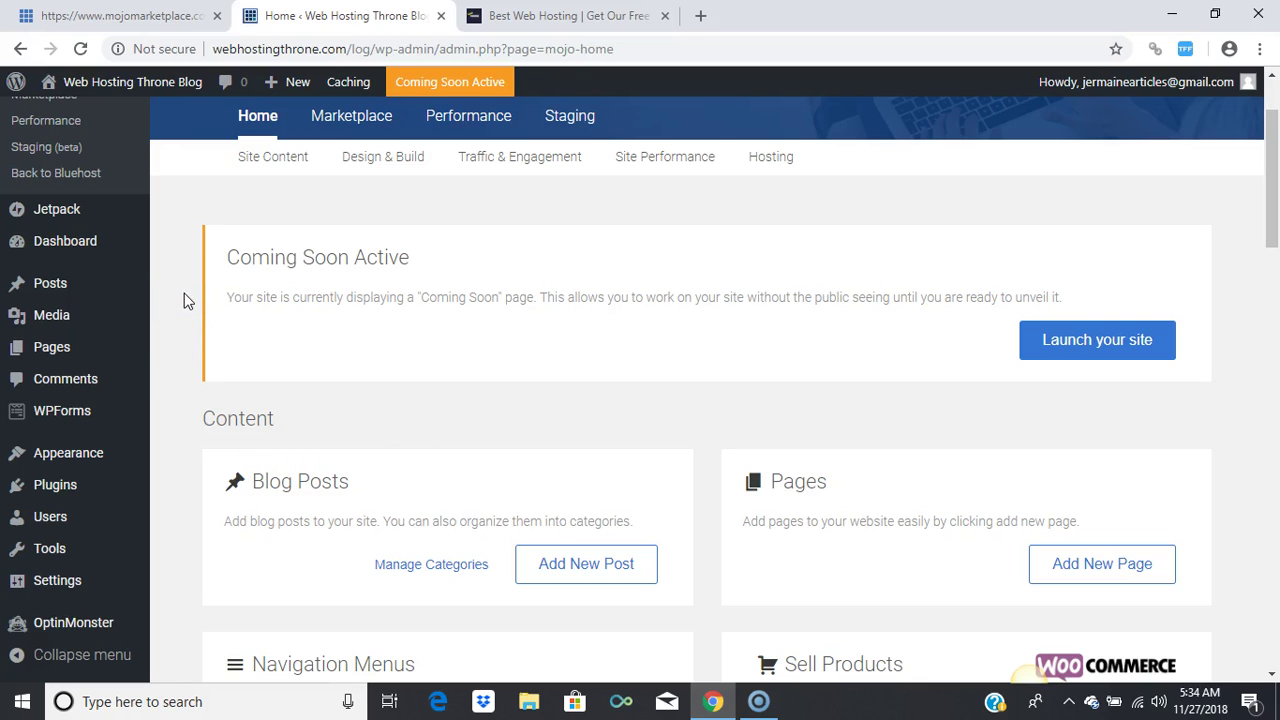
In Settings > Reading, uncheck 'Discourage search engines from indexing this site'.
mouse_move(90, 455)
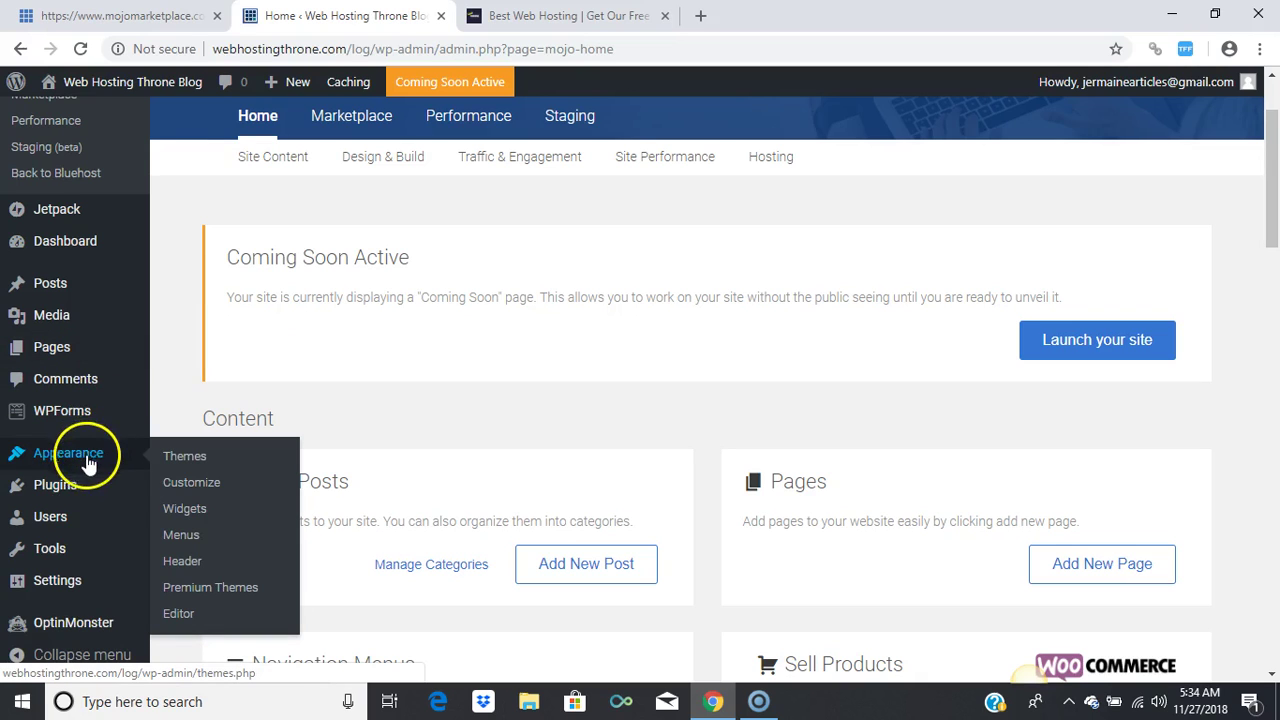
mouse_move(63, 518)
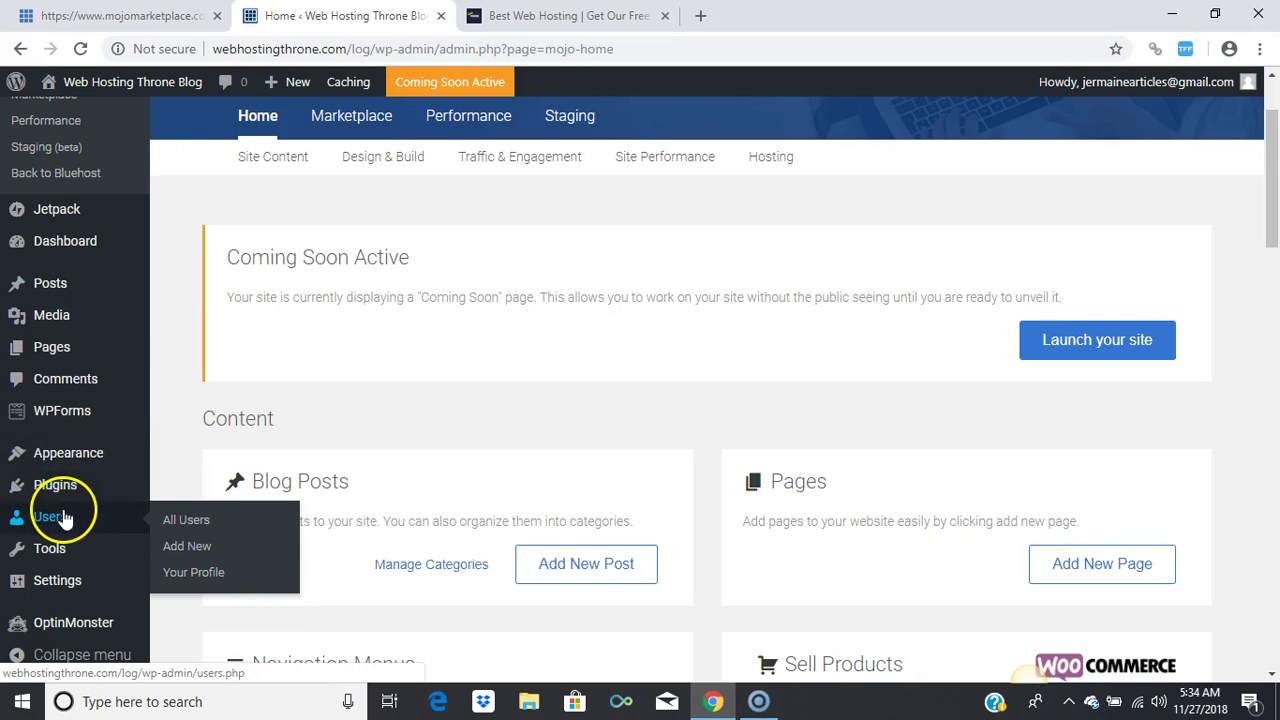
mouse_move(50, 583)
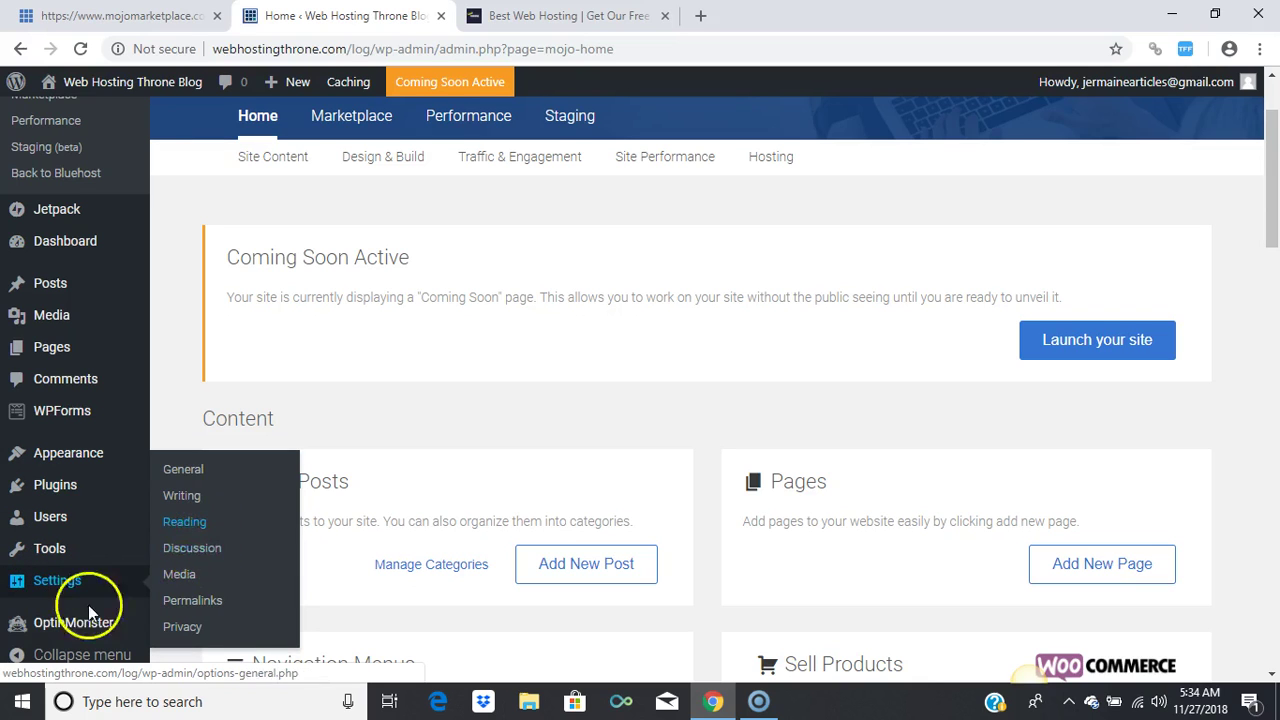
click(186, 522)
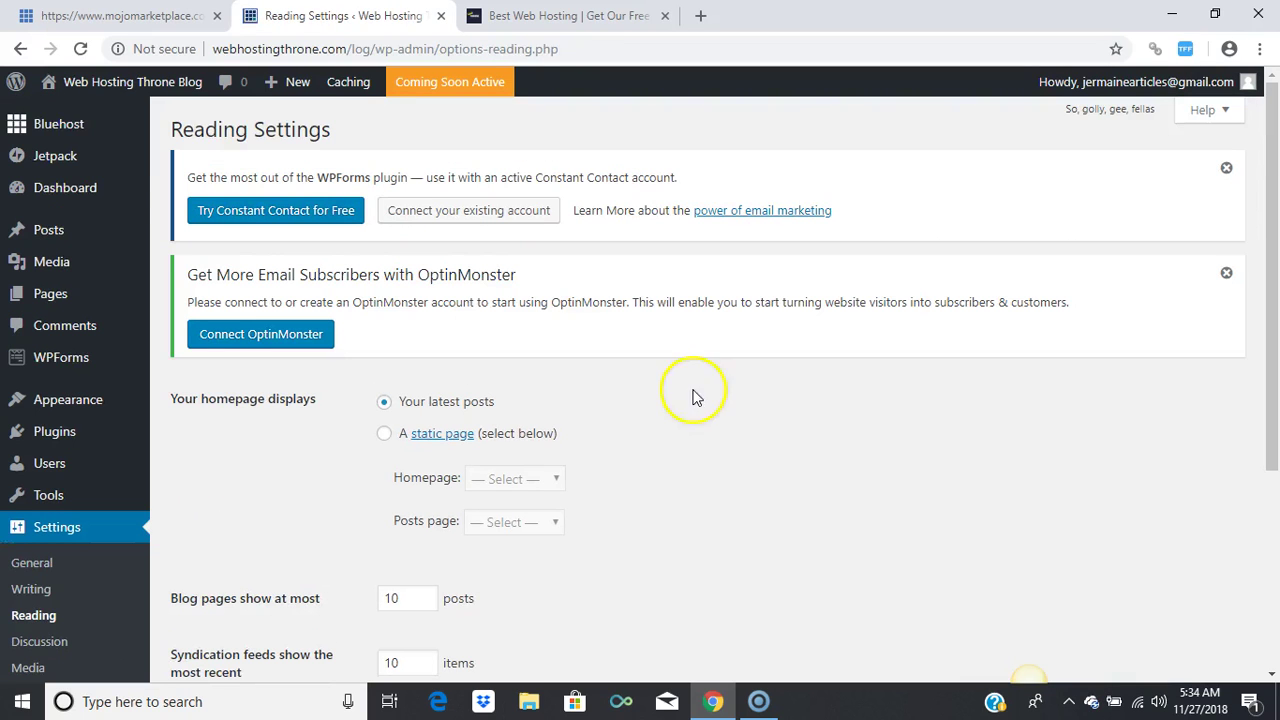
drag(1268, 178, 1275, 385)
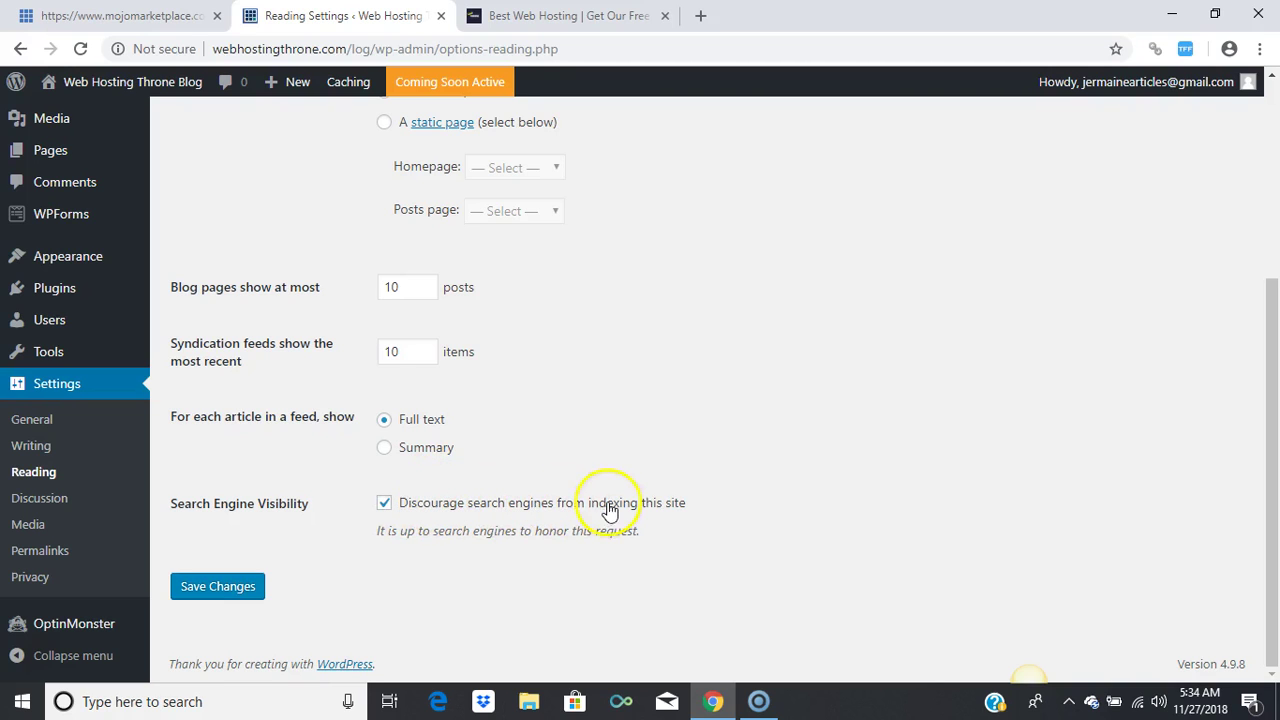
click(384, 504)
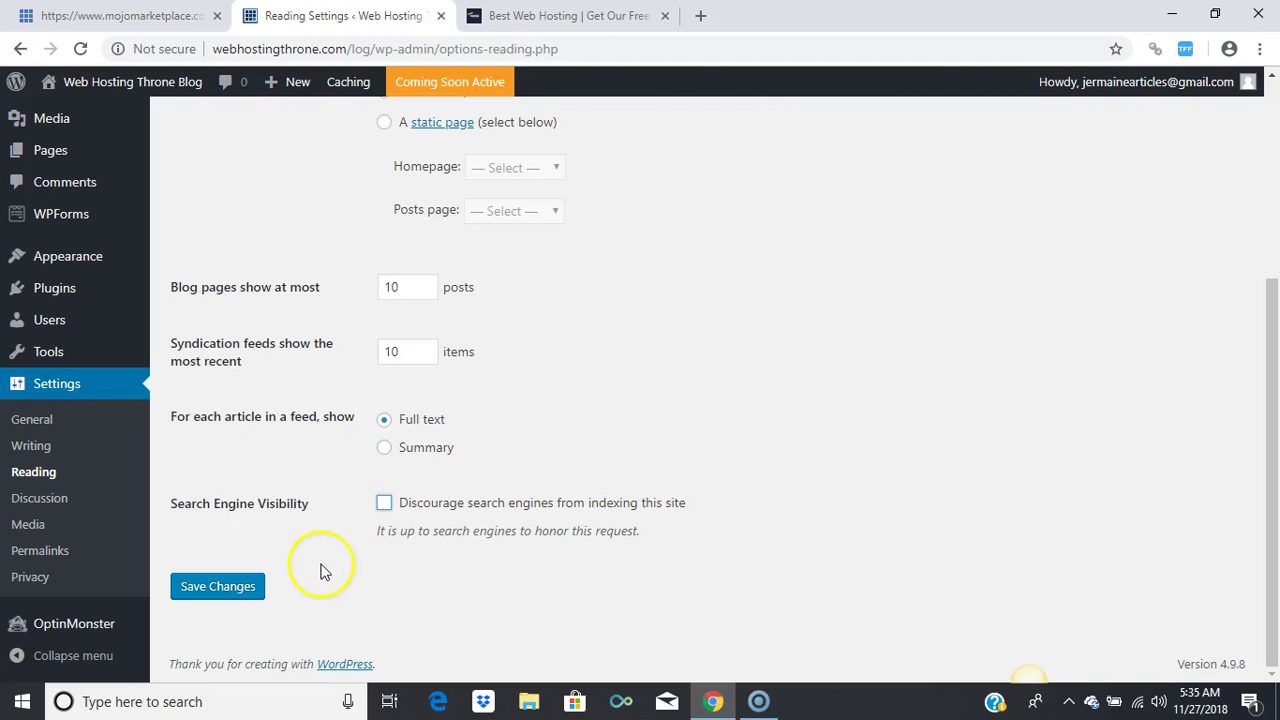
Save the Reading settings, check the 'Settings saved.' notice, and view the live front page.
click(209, 590)
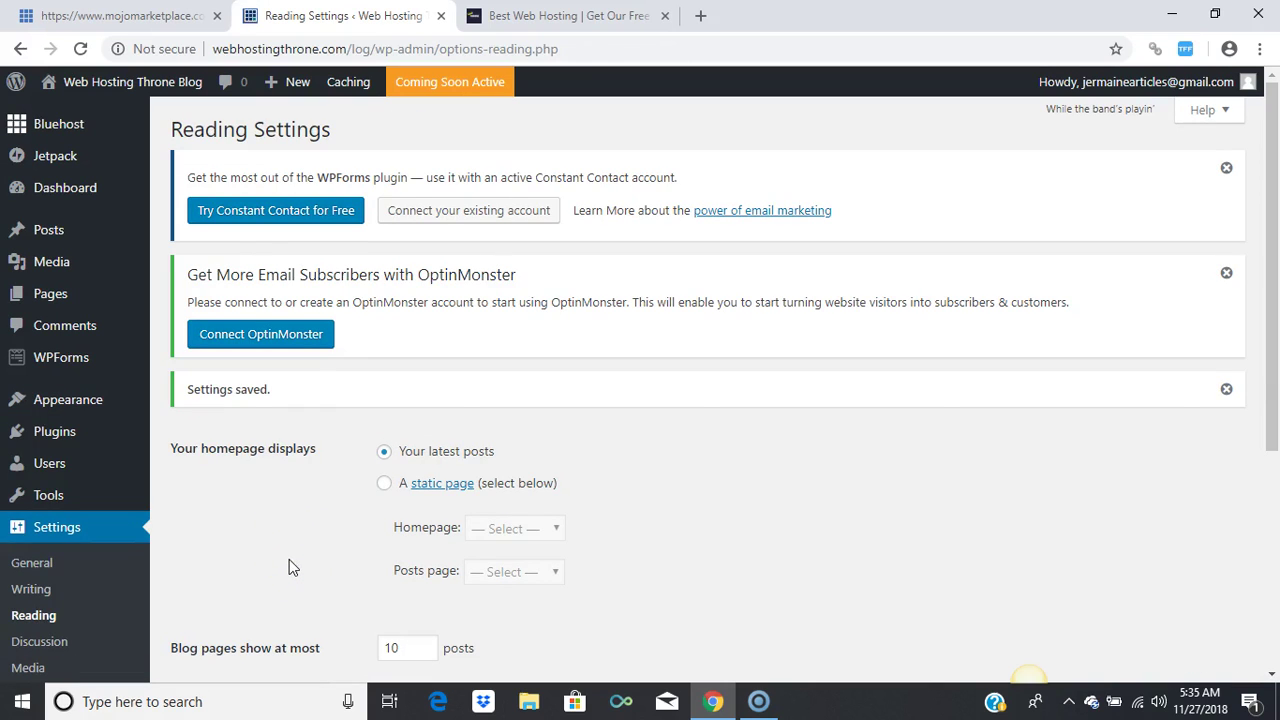
mouse_move(1276, 193)
mouse_down()
mouse_move(1276, 494)
mouse_move(1274, 216)
mouse_up()
click(614, 106)
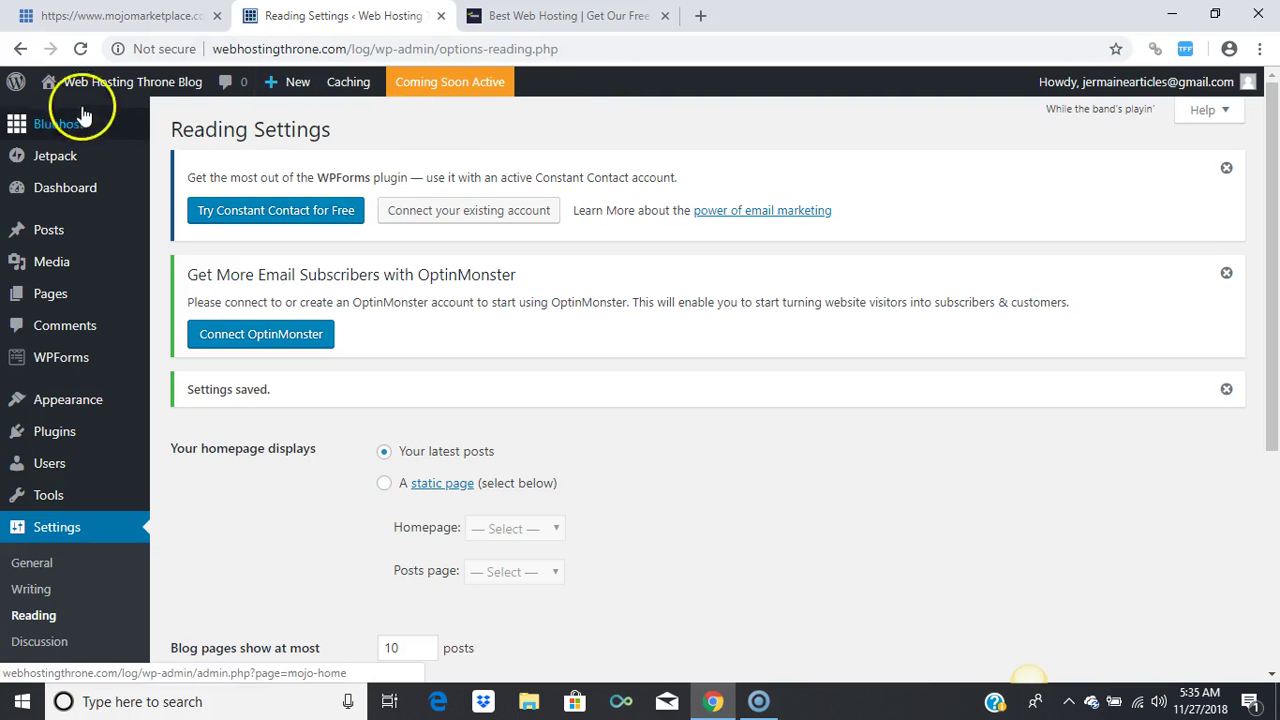
View the live blog from the admin bar, then log out of the admin account.
mouse_move(132, 82)
click(124, 115)
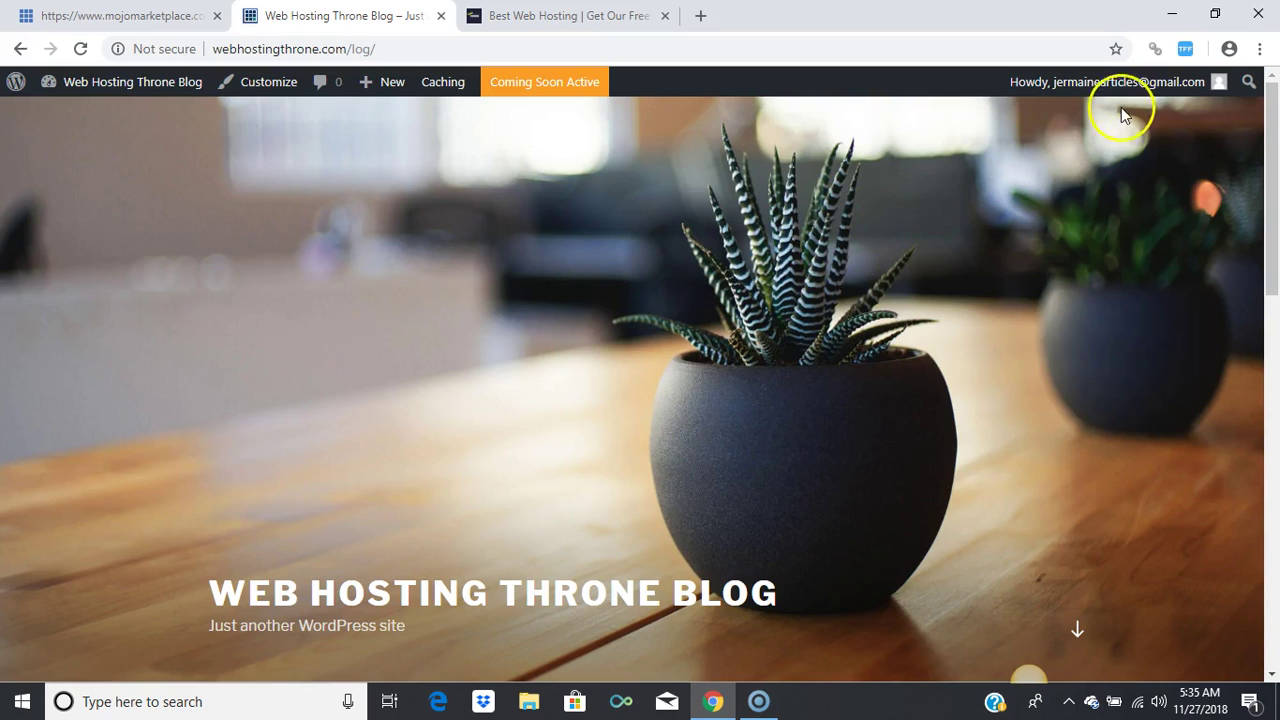
mouse_move(1128, 84)
click(1083, 178)
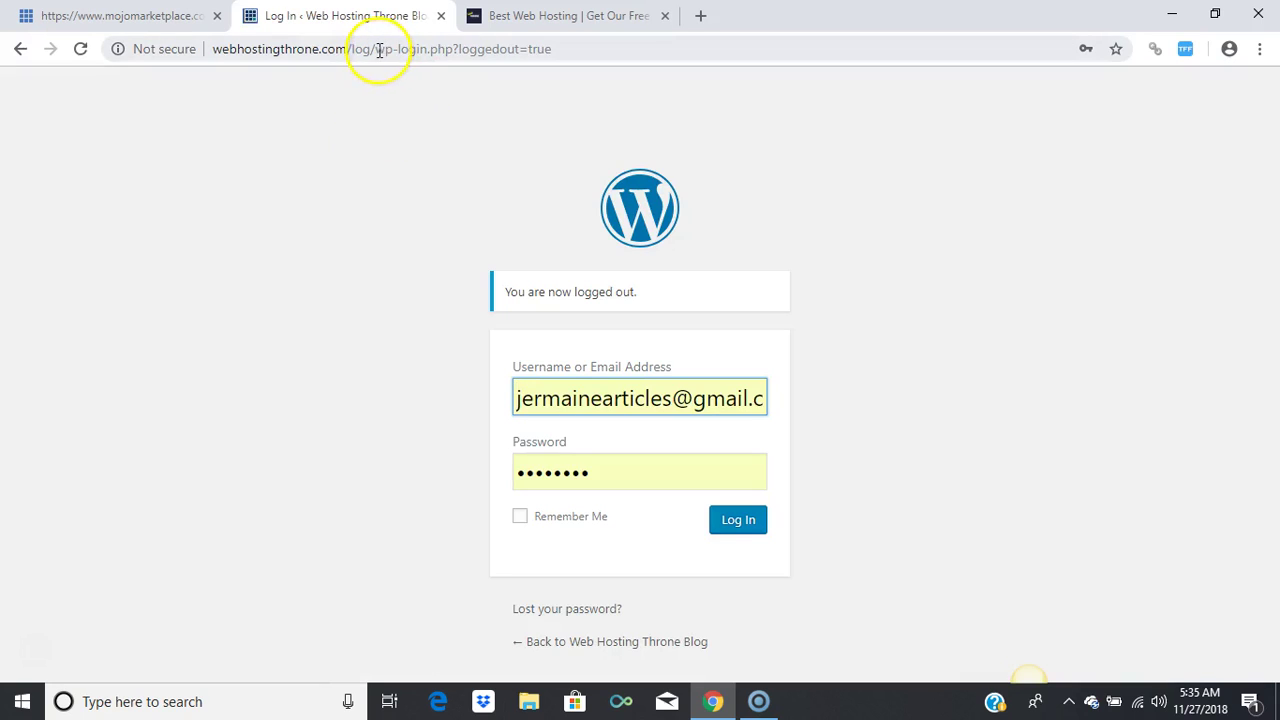
Load webhostingthrone.com/log/ as a logged-out visitor to check the Coming Soon page.
drag(378, 50, 608, 47)
key(BackSpace)
key(Return)
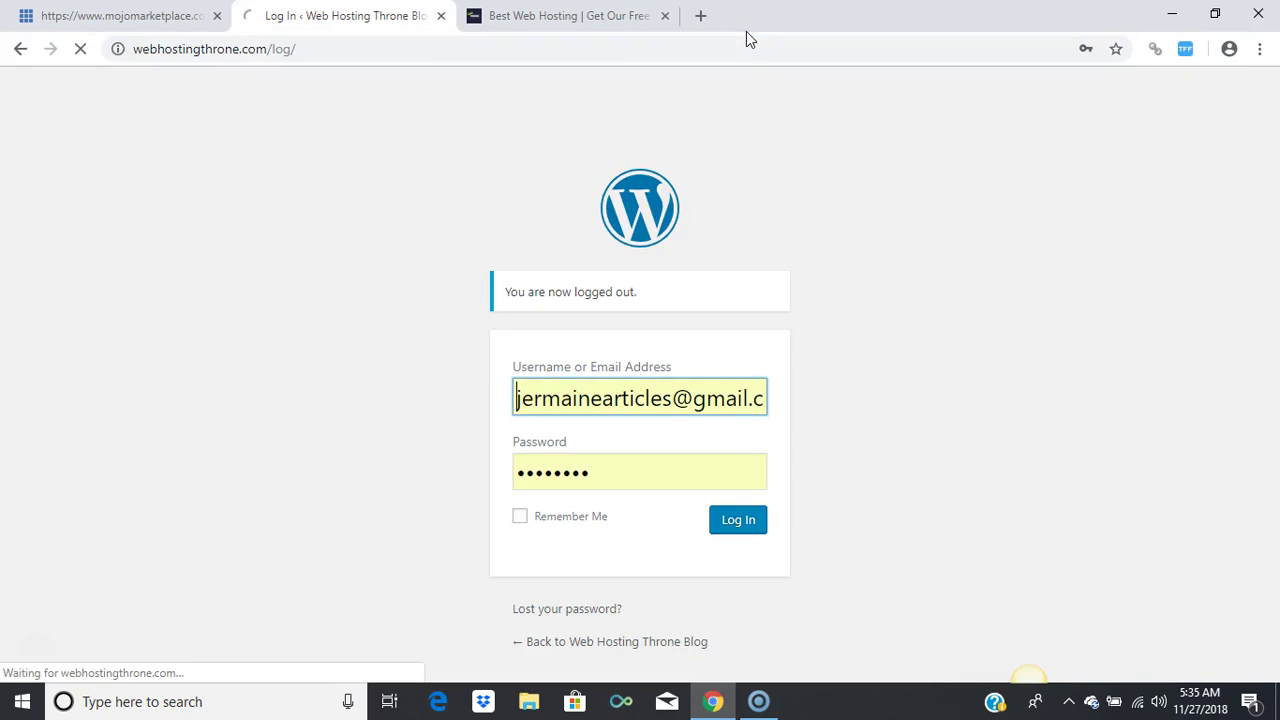